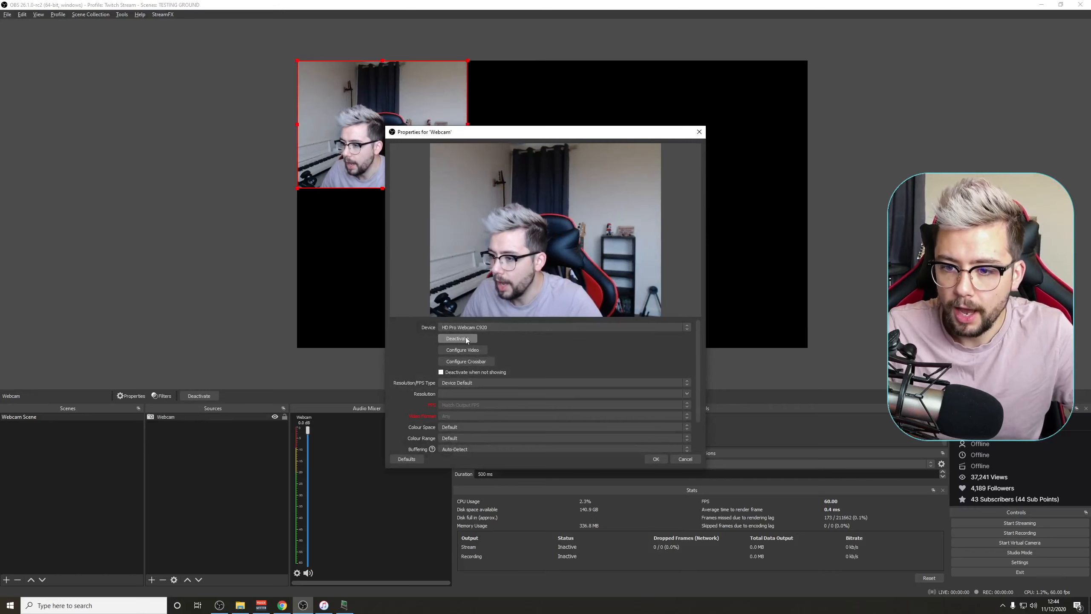
Step: Set the webcam source to a custom resolution of 1920x1080 and apply the properties
click(488, 380)
click(458, 395)
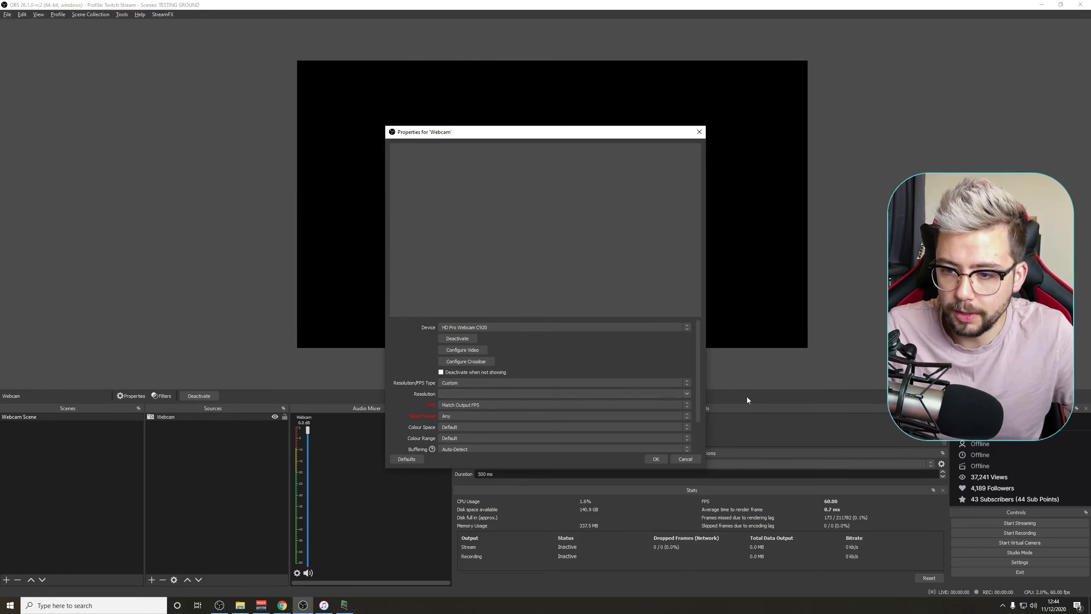
click(652, 396)
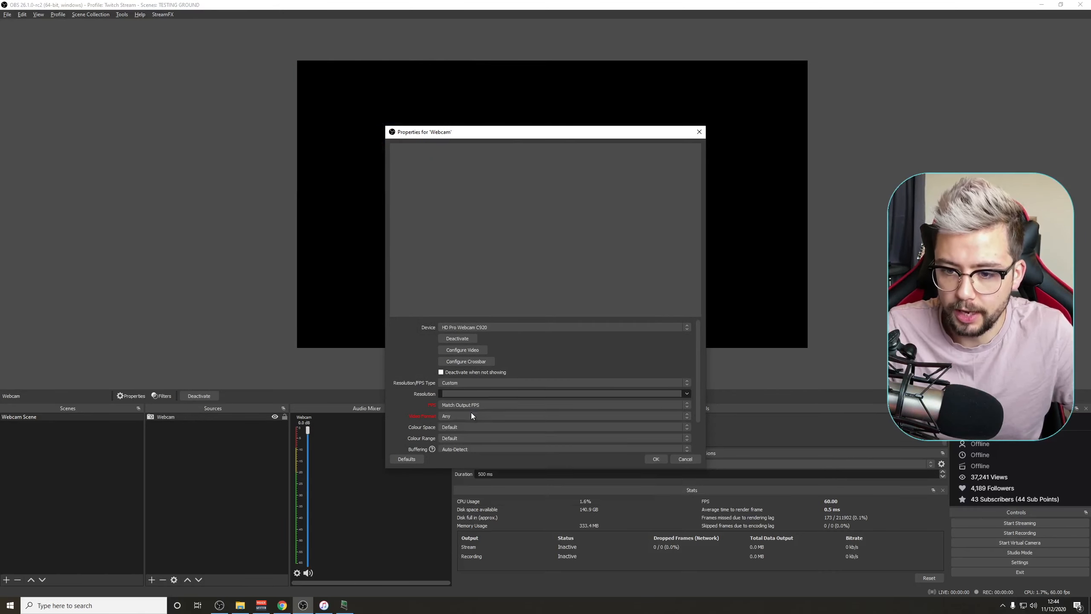
click(470, 411)
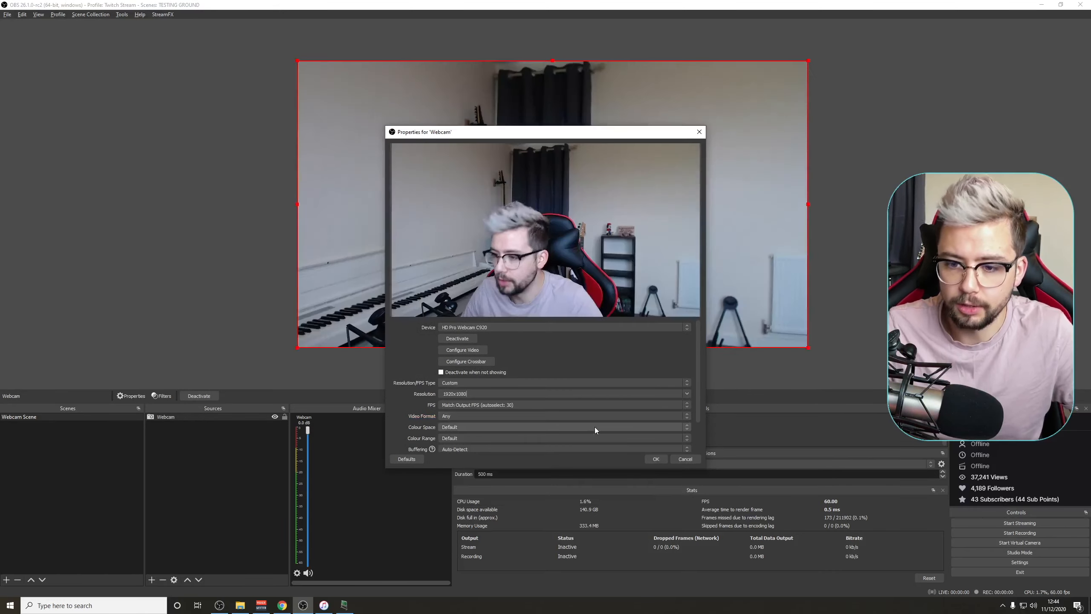
click(655, 459)
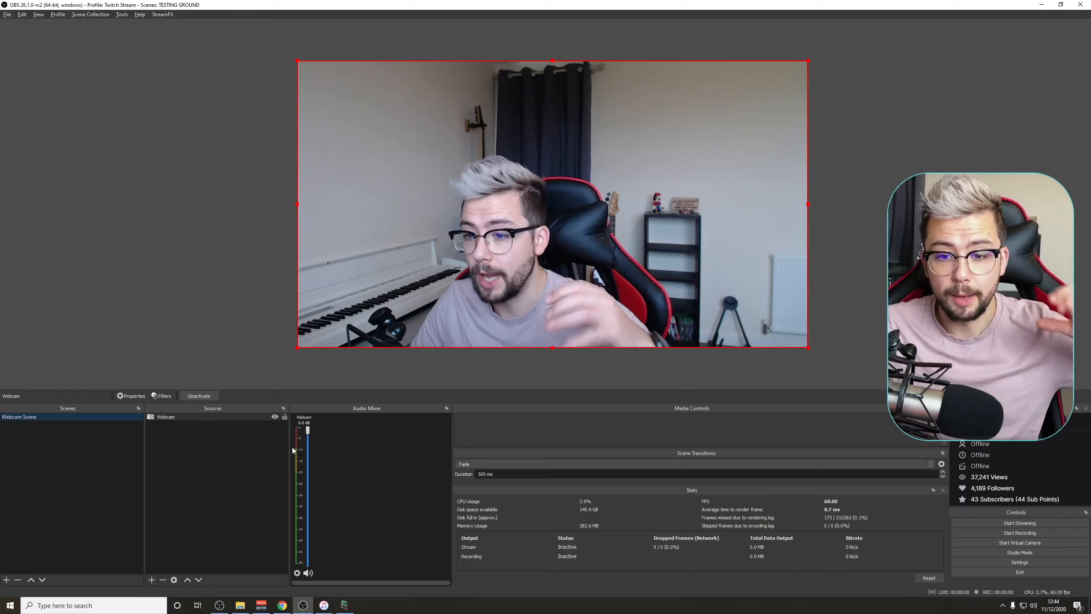
Step: Add a new scene named "Freeze Frame Webcam"
click(5, 462)
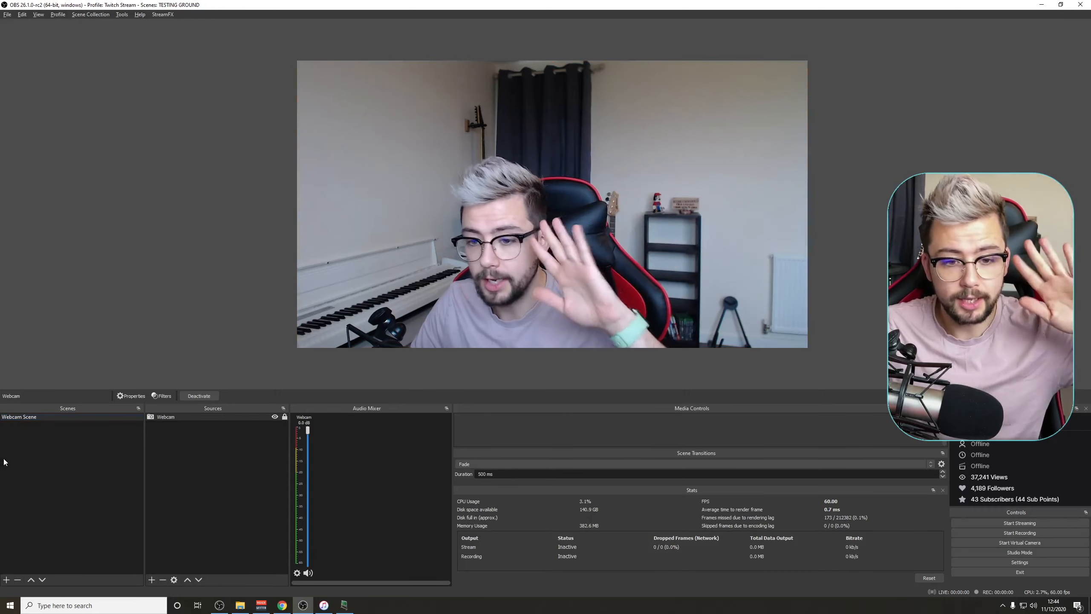
click(6, 580)
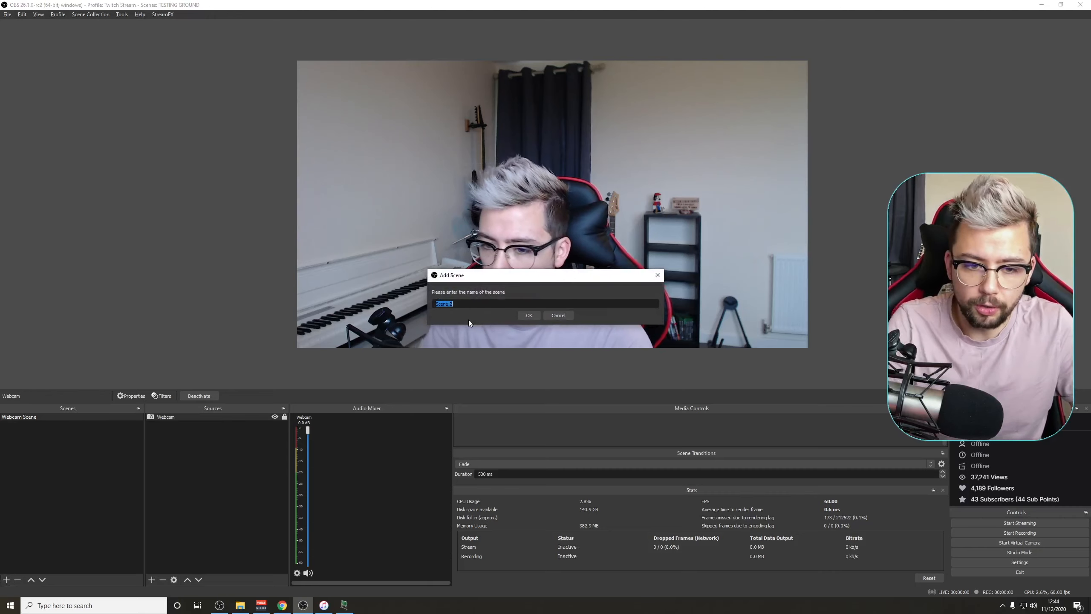
text(Freeze)
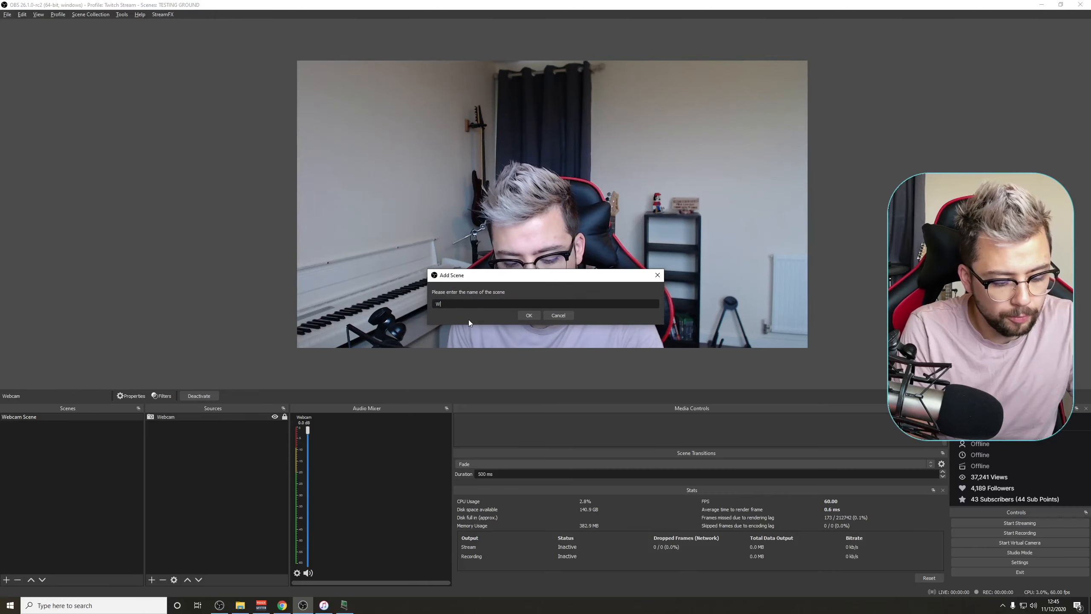
text( Frame Webc)
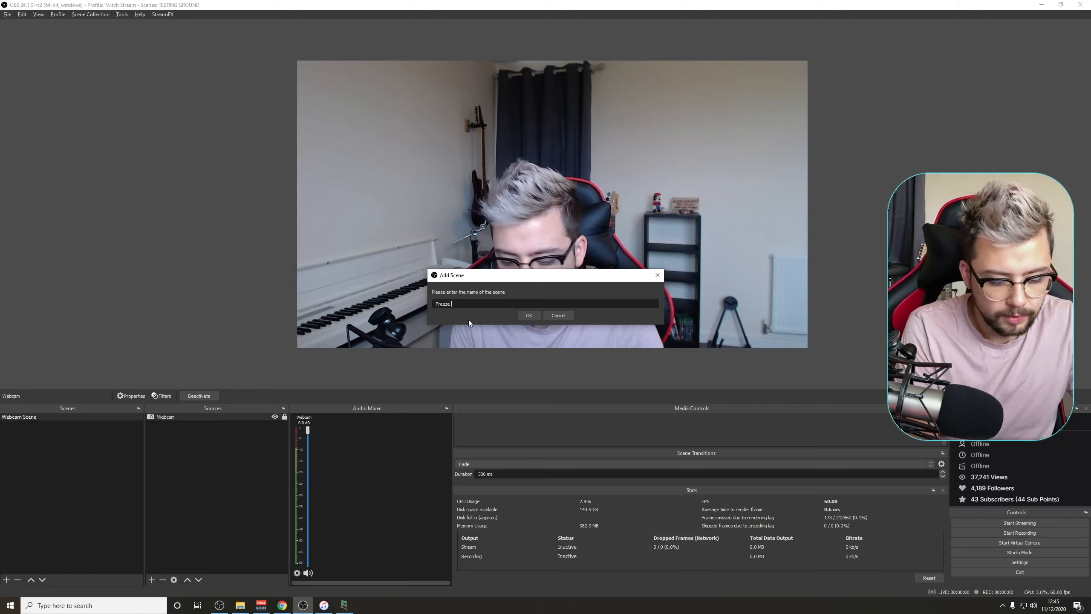
text(am)
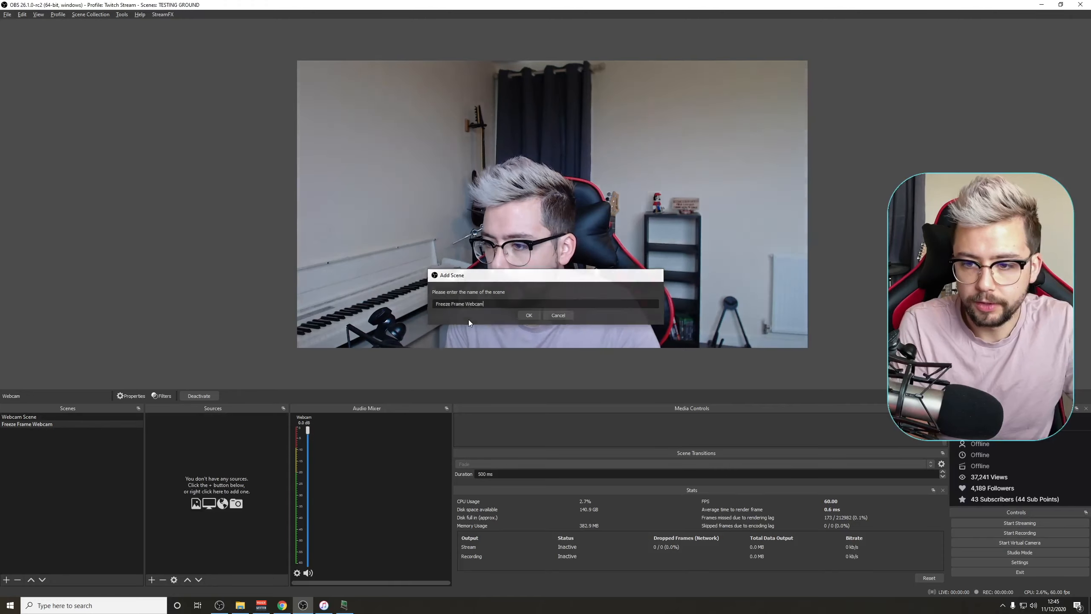
key(Return)
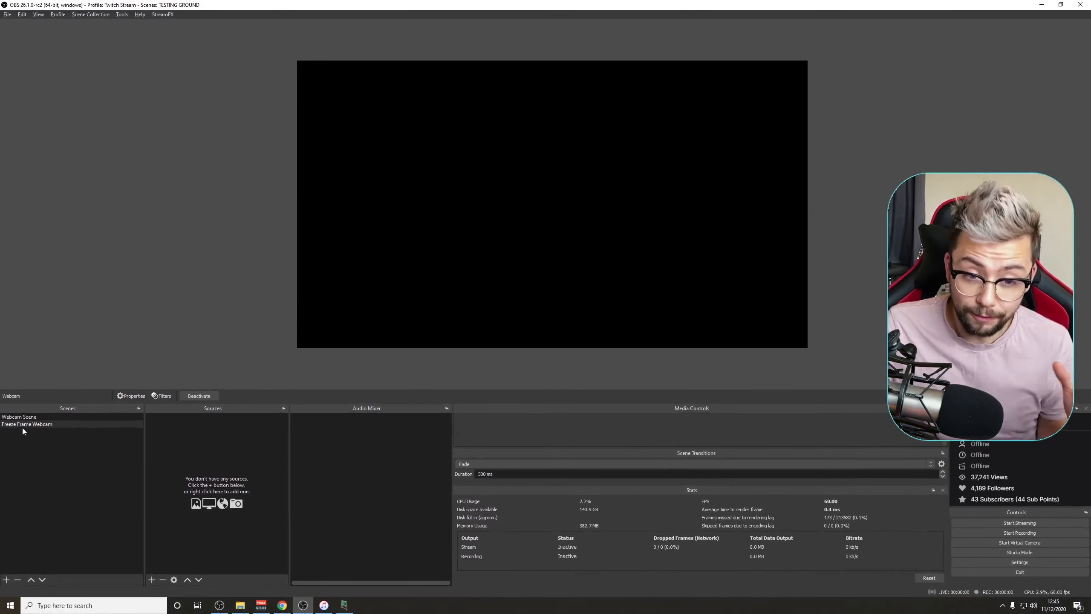
Step: Add the existing Webcam Scene as a scene source inside the Freeze Frame Webcam scene
click(151, 580)
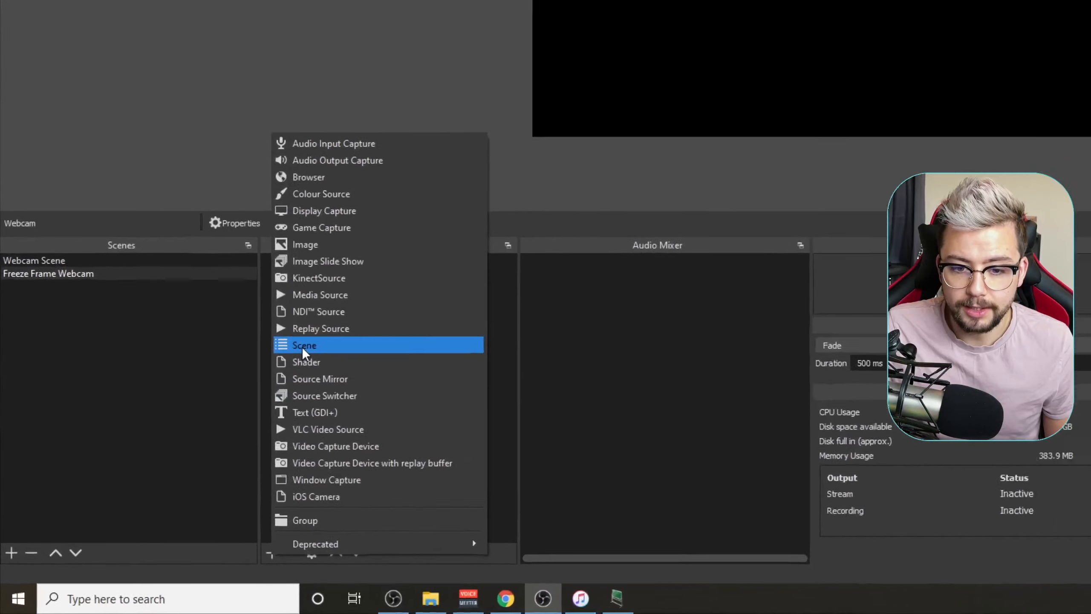
click(173, 462)
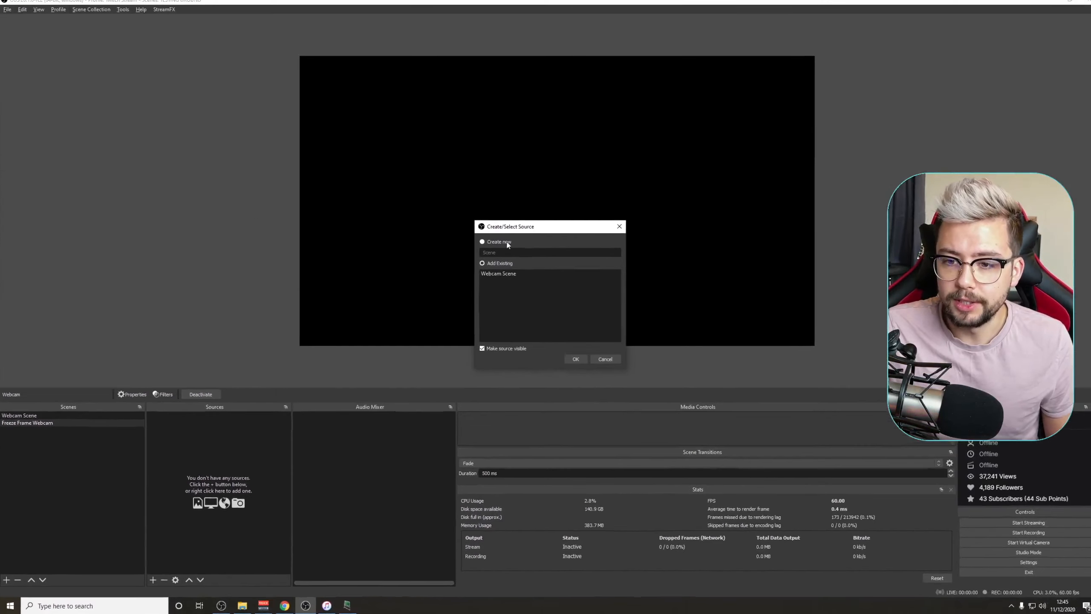
click(841, 42)
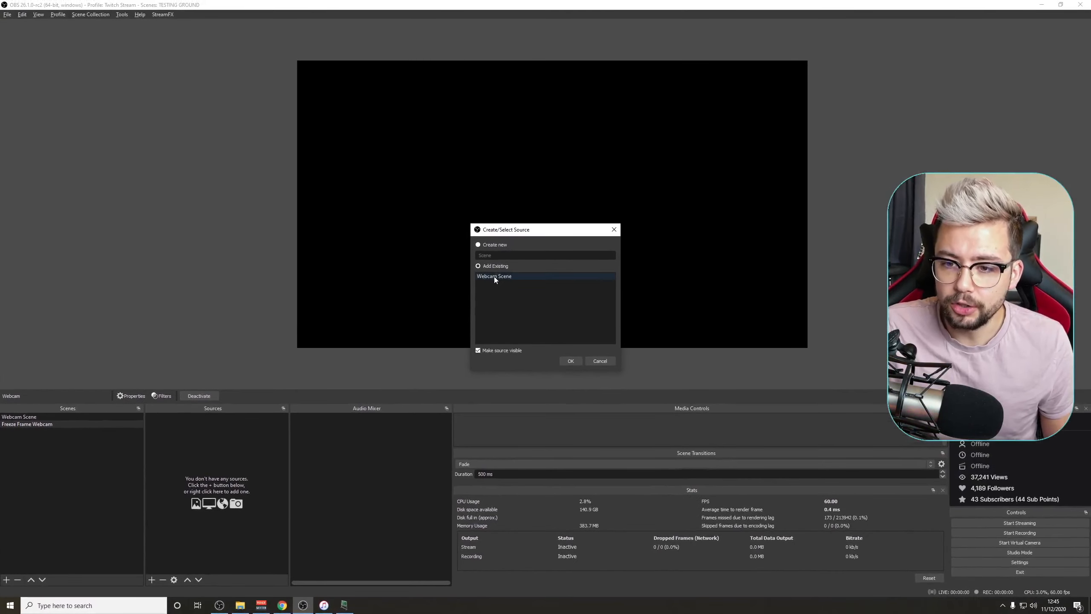
click(571, 361)
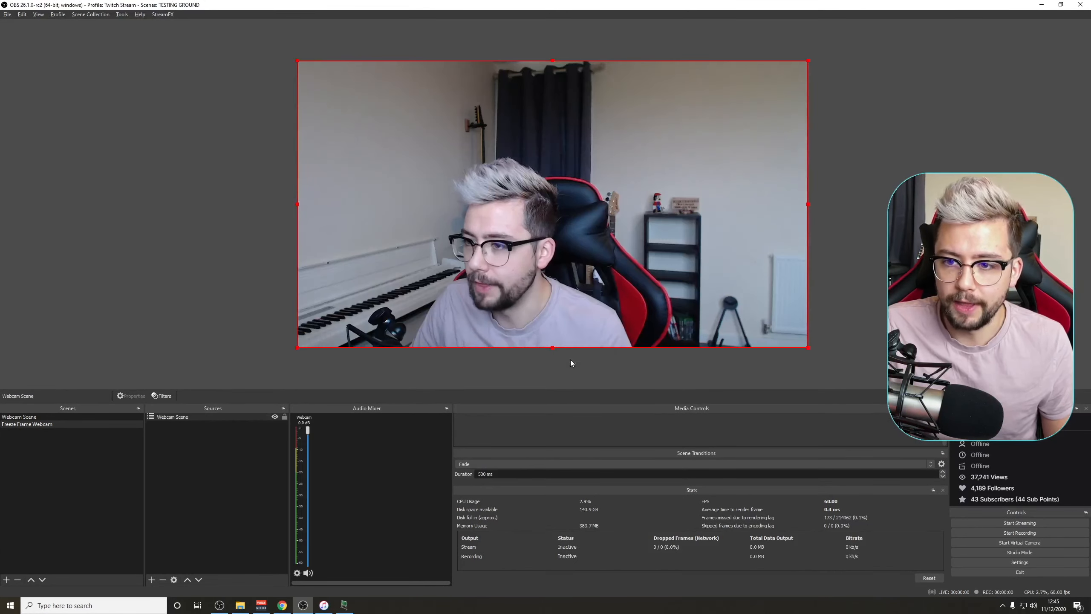
click(79, 417)
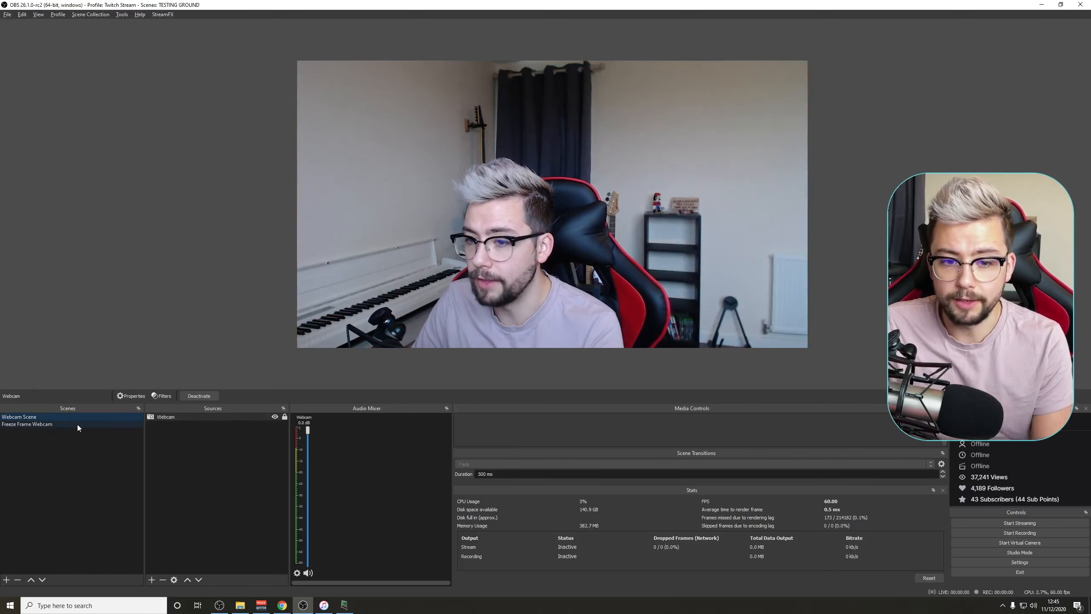
click(59, 424)
click(188, 417)
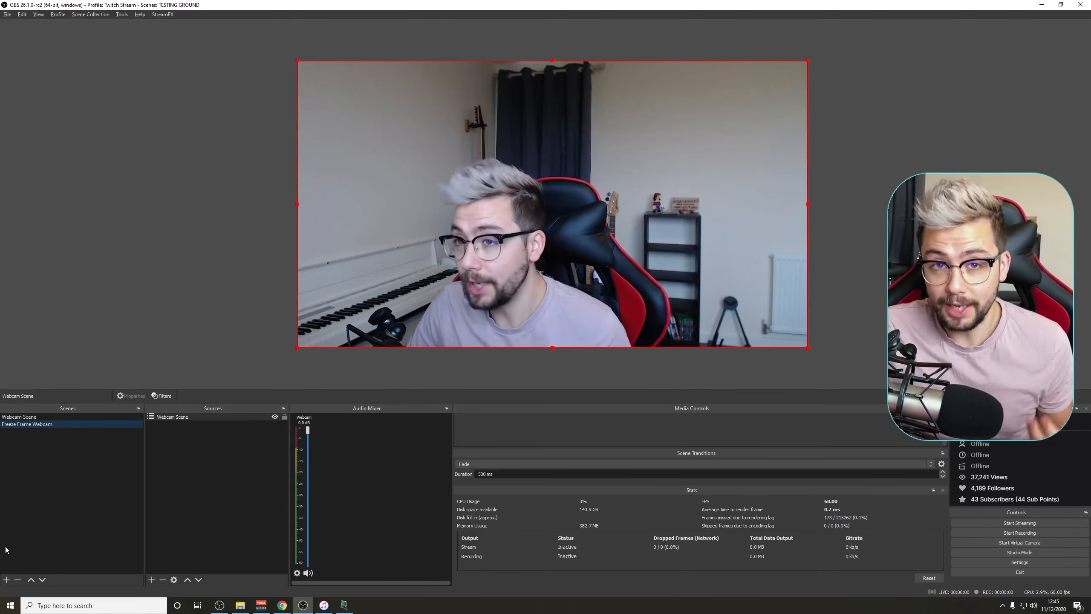
Step: Add a new scene named "Just Chatting"
click(7, 579)
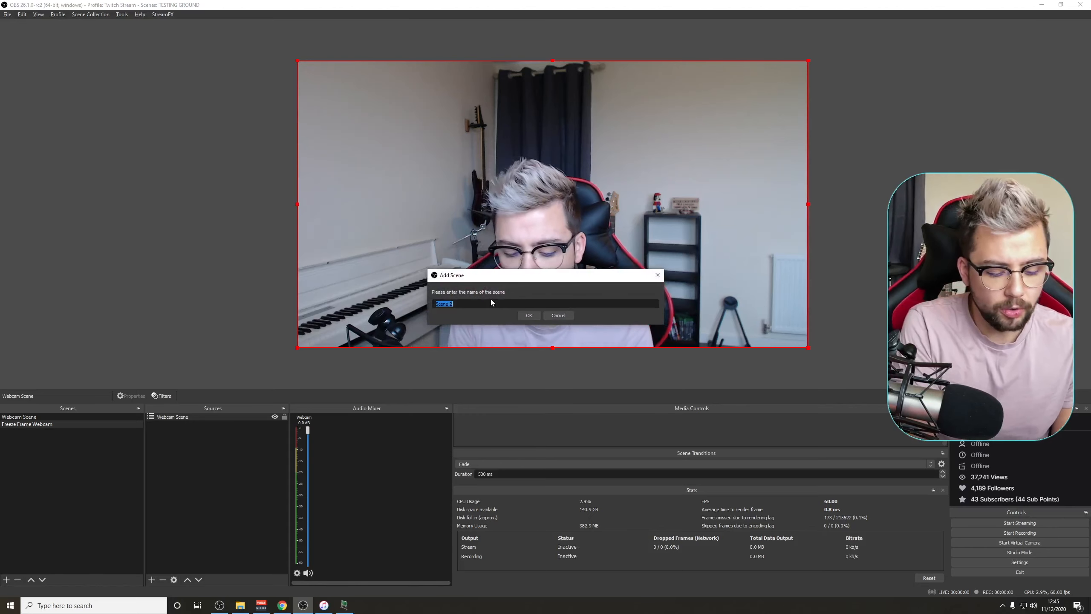
text(Ju)
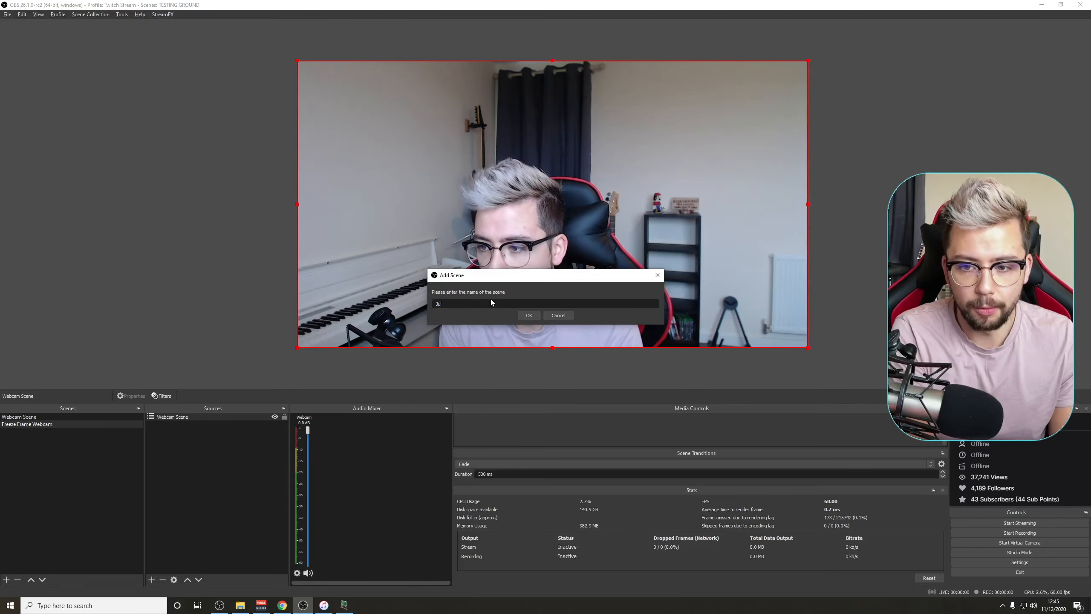
text(st Chatting)
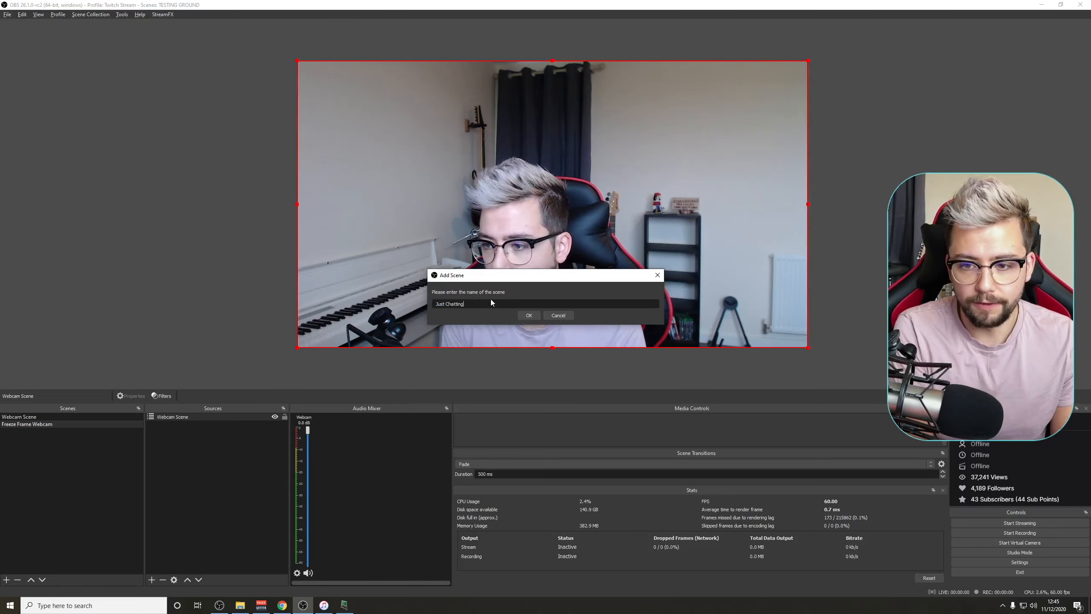
key(Return)
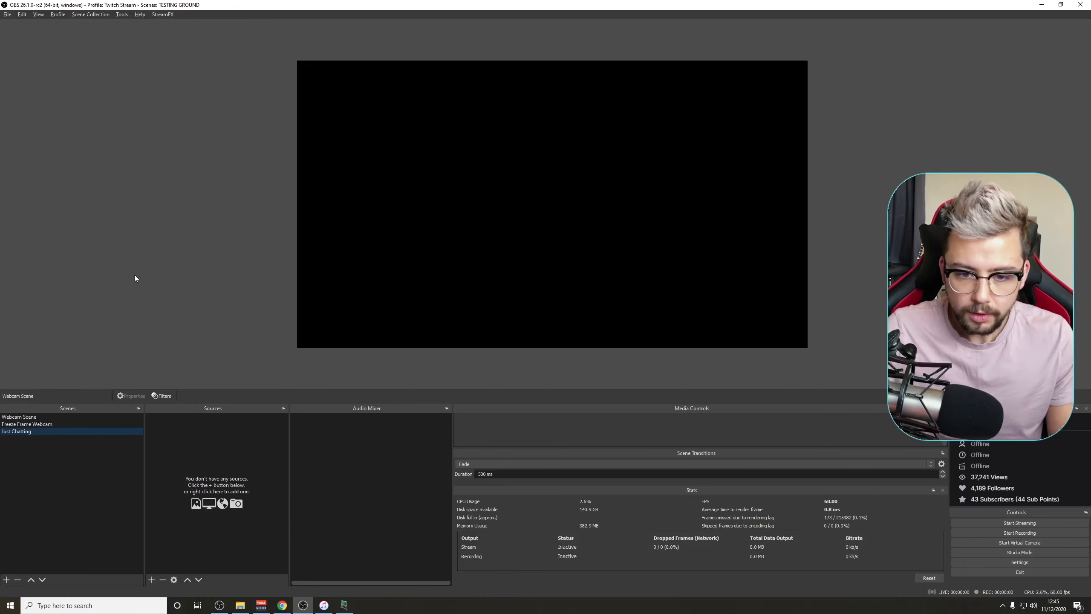
Step: Add the existing Webcam Scene as a source in Just Chatting and move Just Chatting to the start of the scene list
click(152, 580)
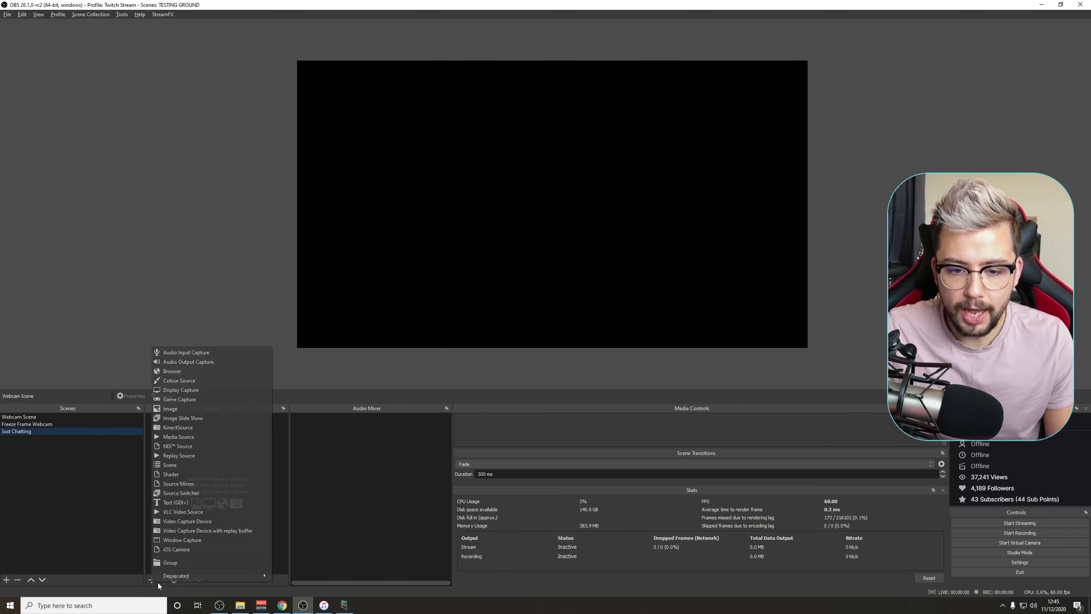
click(169, 464)
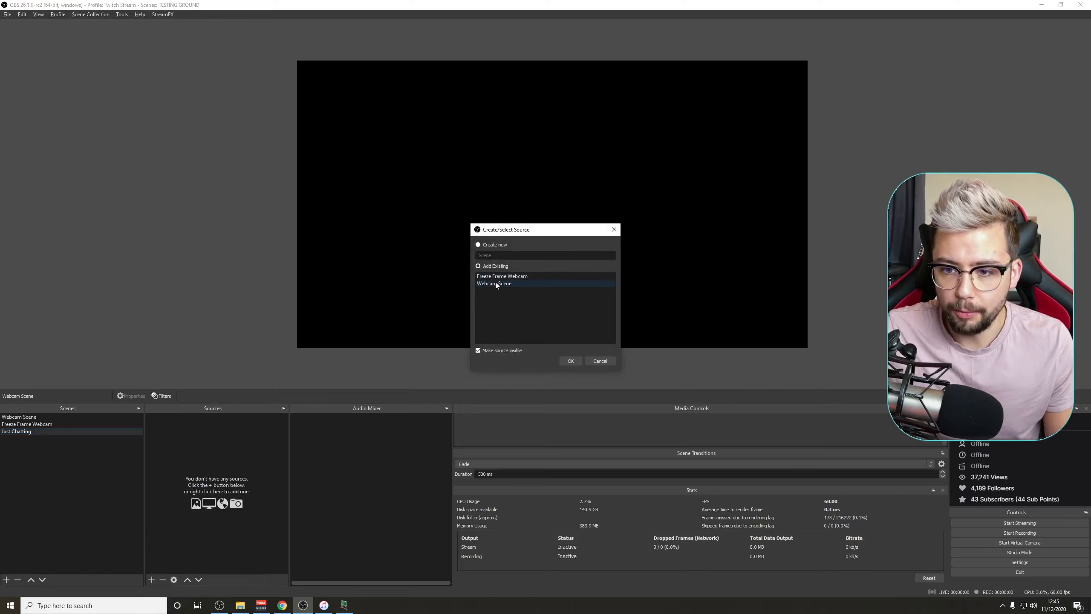
click(571, 360)
drag(85, 429, 58, 414)
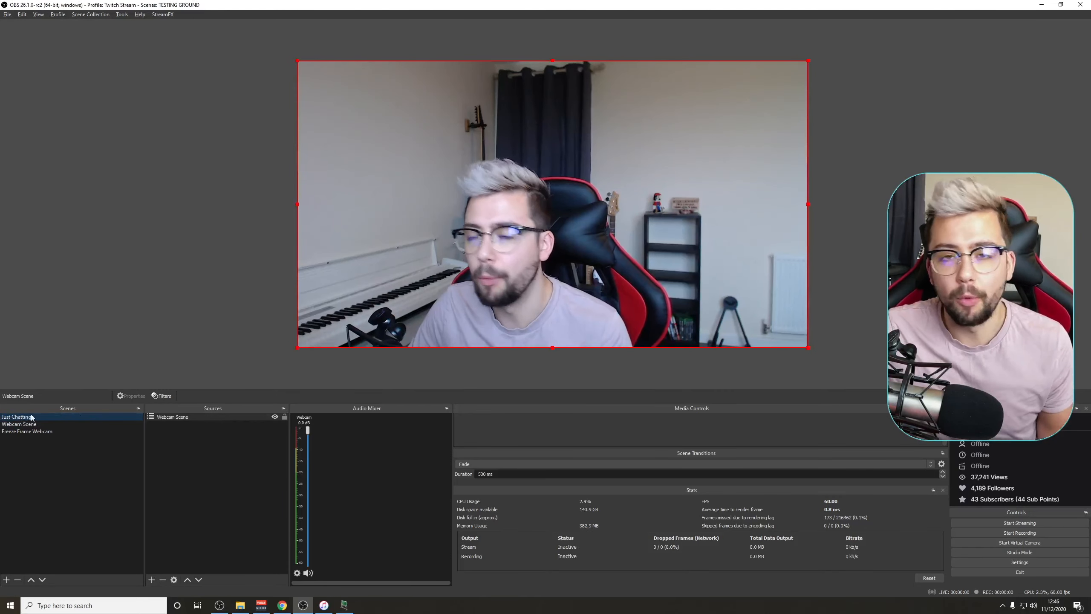
click(173, 434)
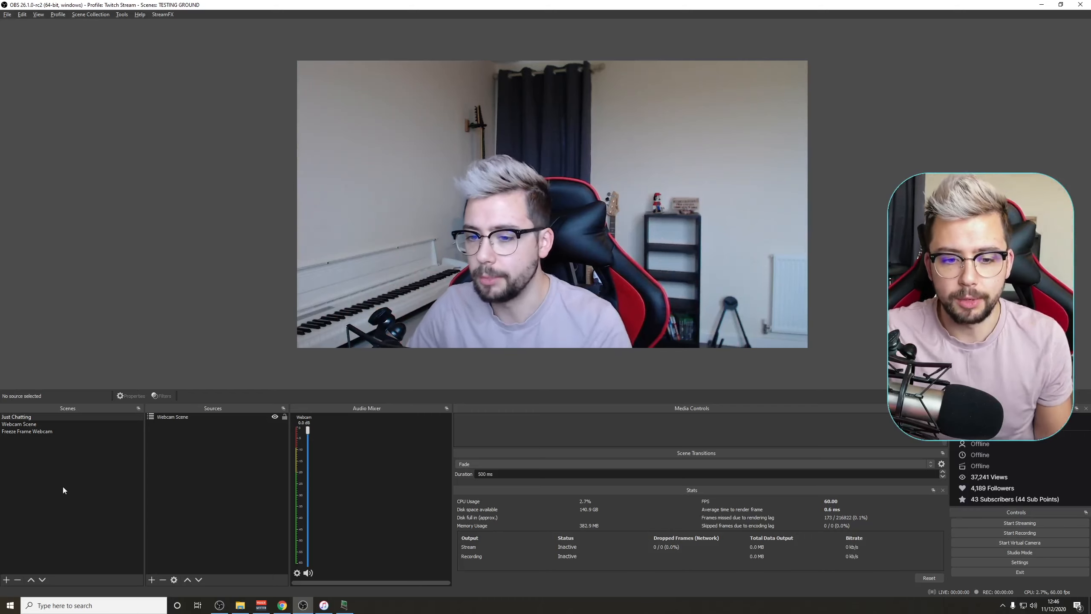
Step: Add a new scene named "SI - Polaroid Freeze Frame"
click(7, 579)
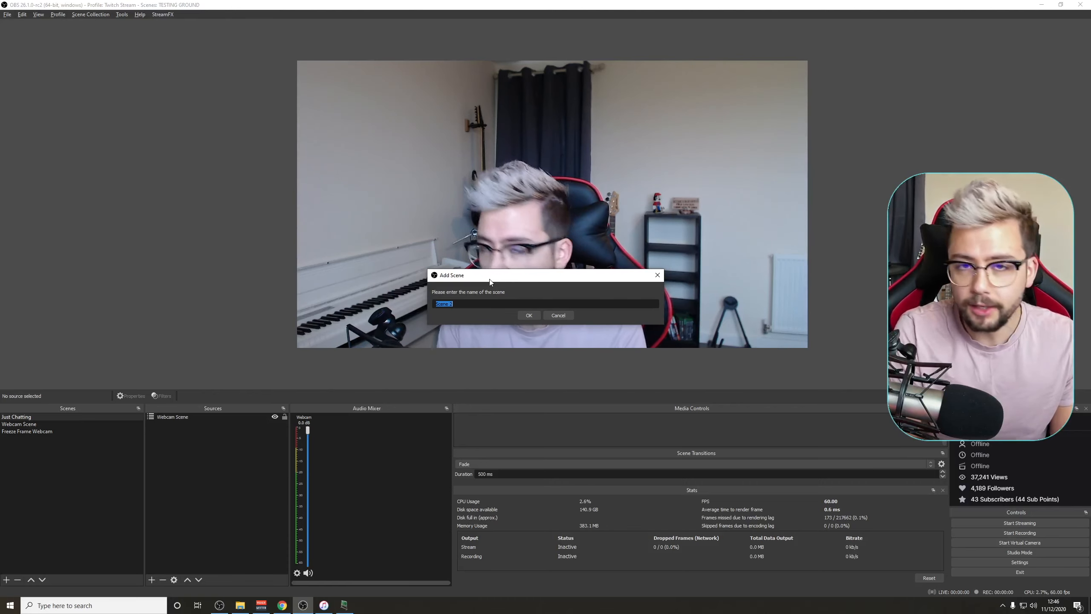
text(Sl)
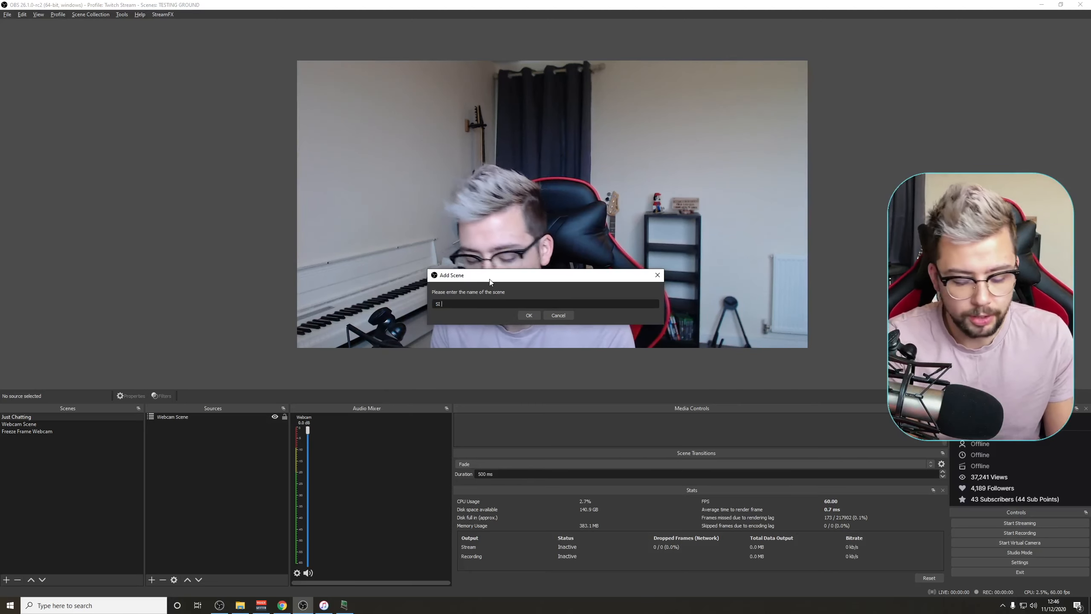
text( - Pola)
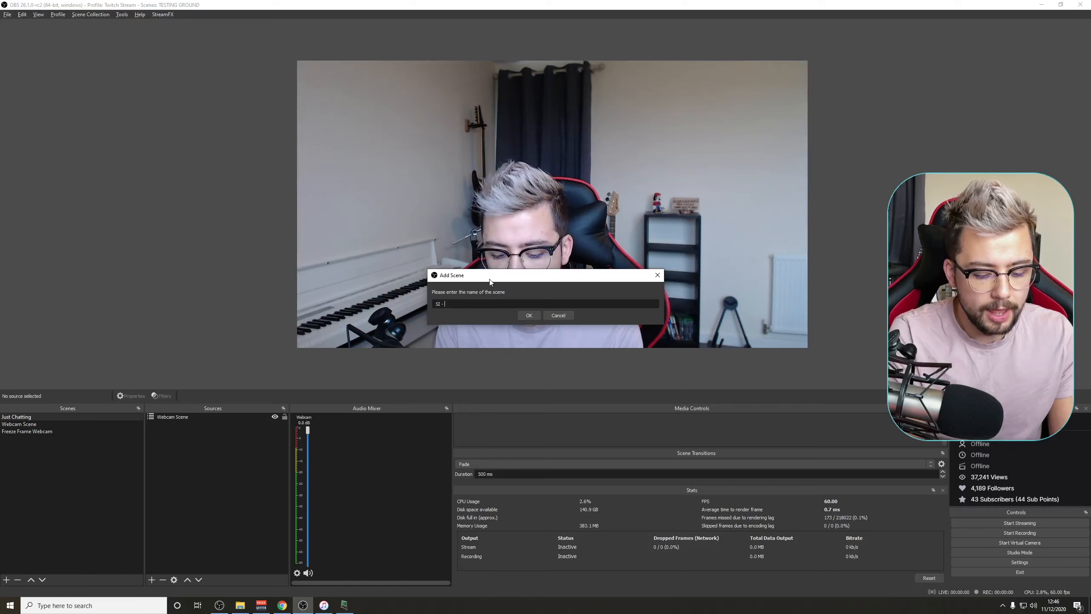
text(roi)
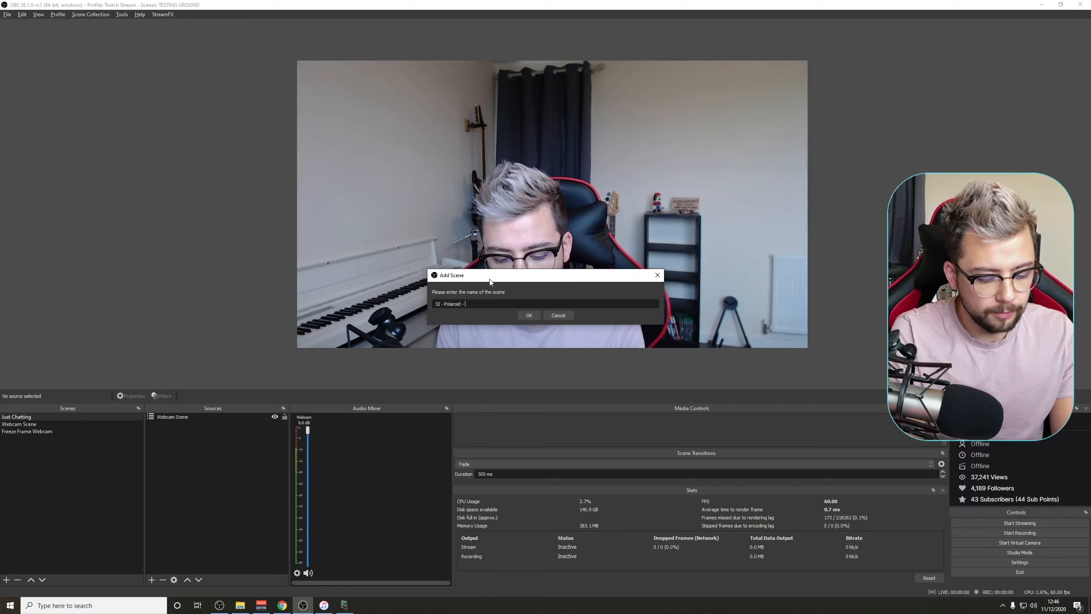
text(d Freeze Frame)
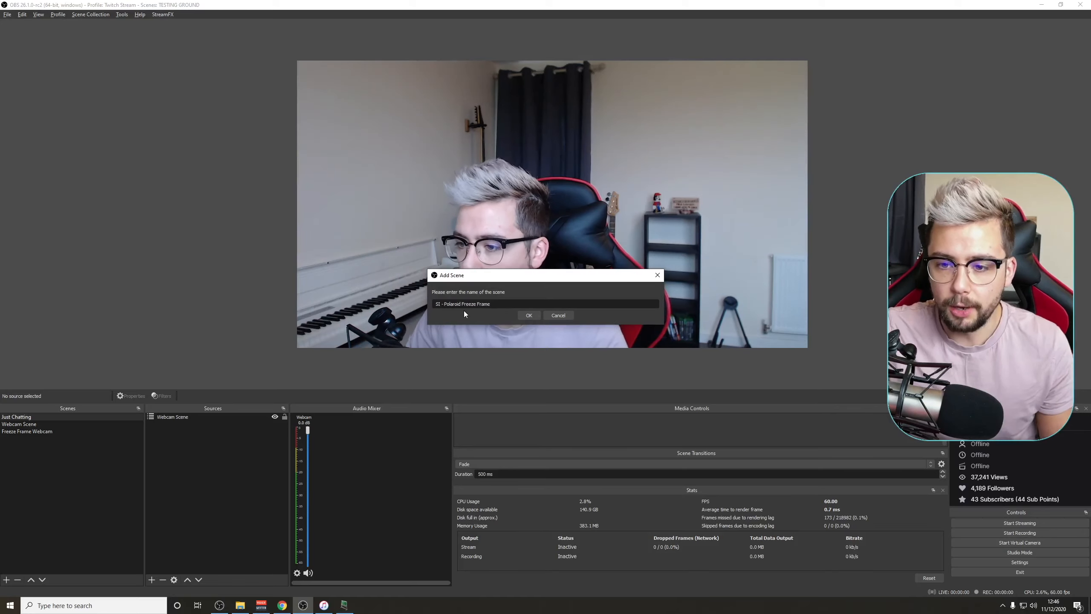
click(529, 315)
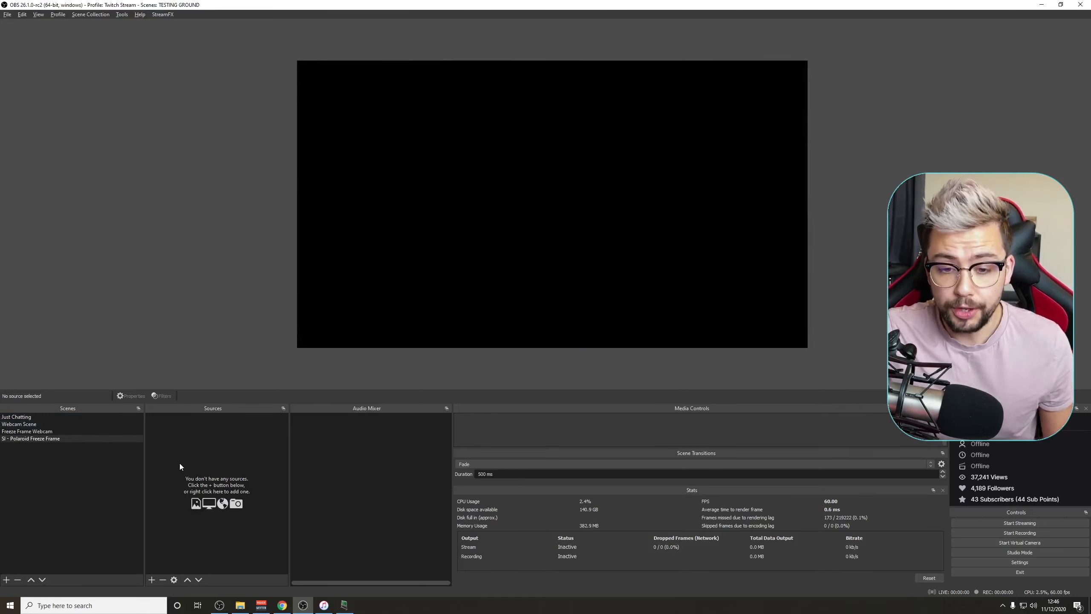
Step: Switch to File Explorer and open the "MM - Polaroid Freeze Frame" folder inside the LioranBoard folder
click(240, 607)
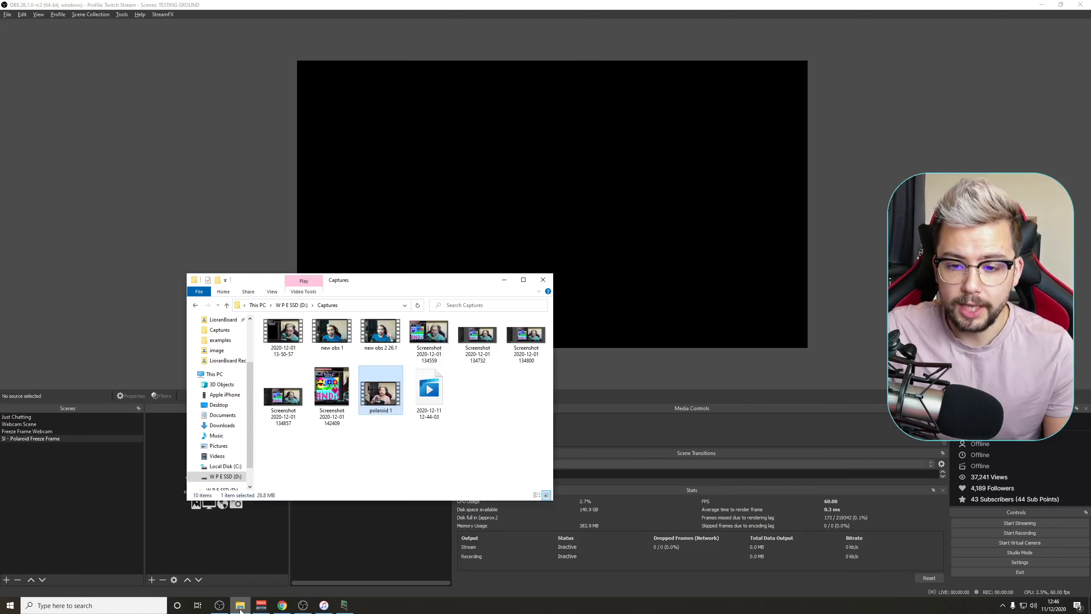
scroll(224, 364, up, 2)
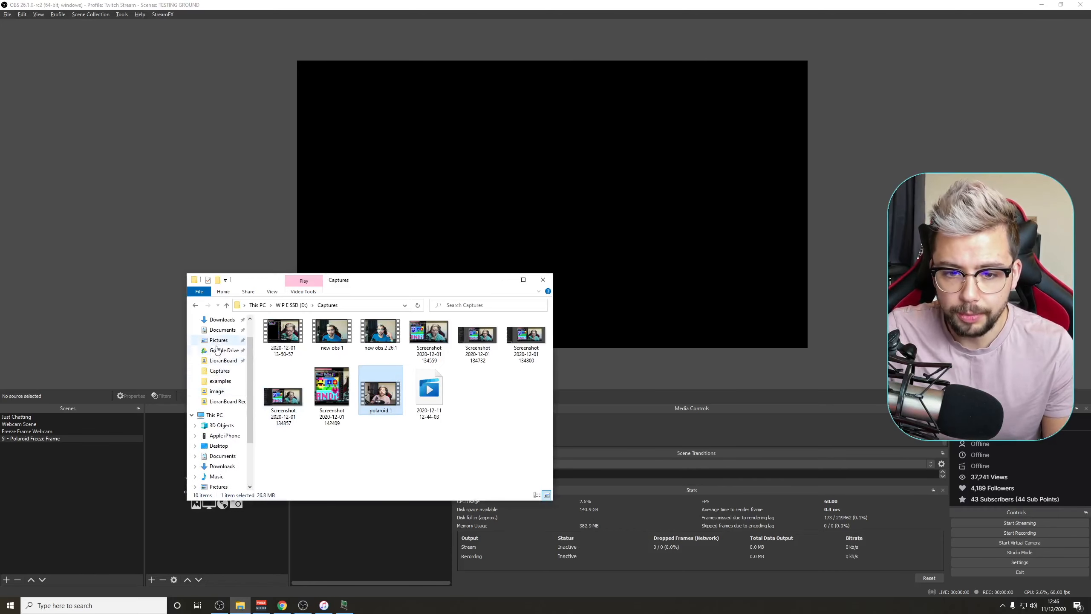
click(217, 363)
double_click(389, 353)
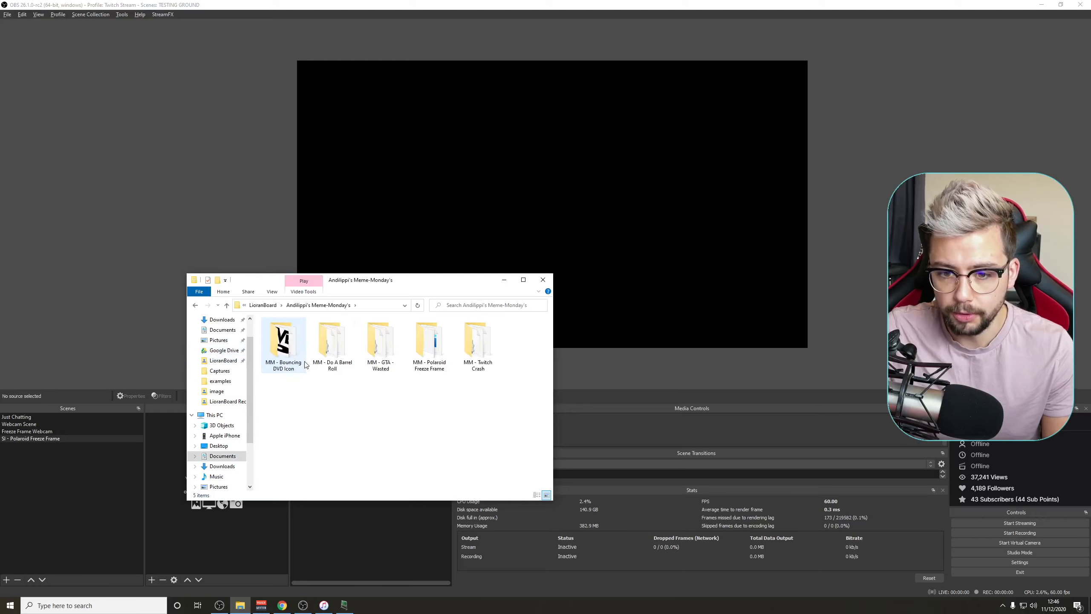
double_click(428, 358)
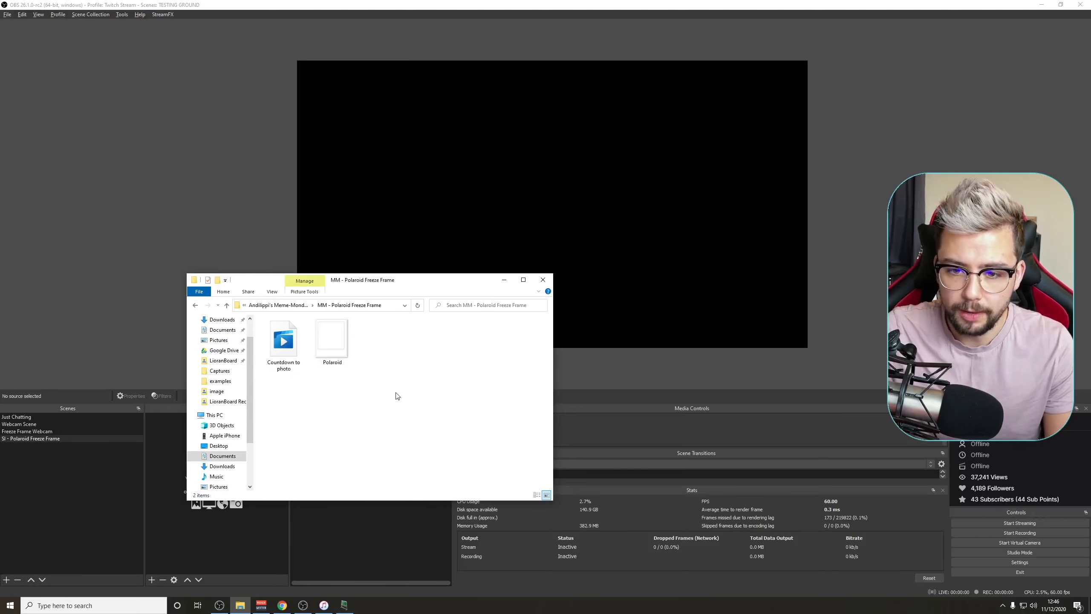
Step: Add the Countdown to photo and Polaroid files from the folder as sources in the SI - Polaroid Freeze Frame scene
drag(397, 397, 273, 345)
drag(320, 283, 599, 288)
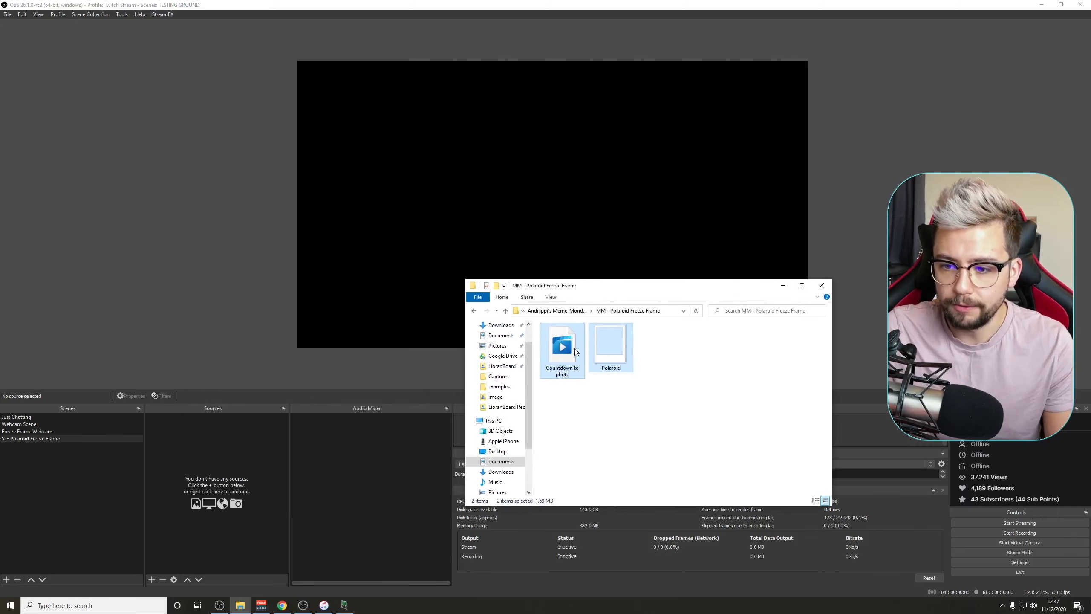
drag(241, 461, 198, 468)
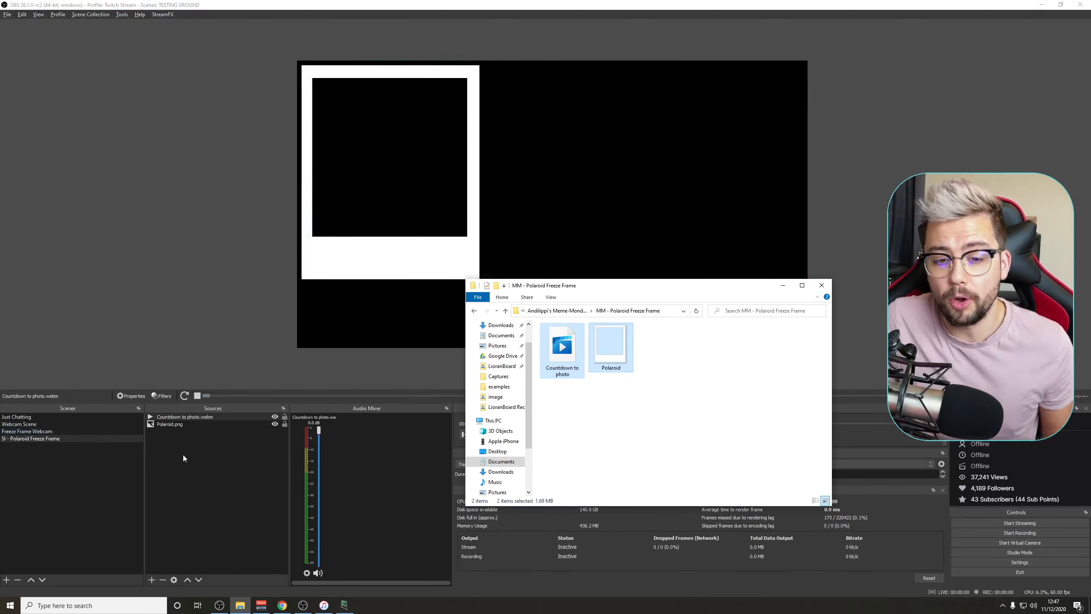
click(236, 445)
Step: Add a new Text (GDI+) source named "Polaroid - Text Message" to the scene
click(149, 579)
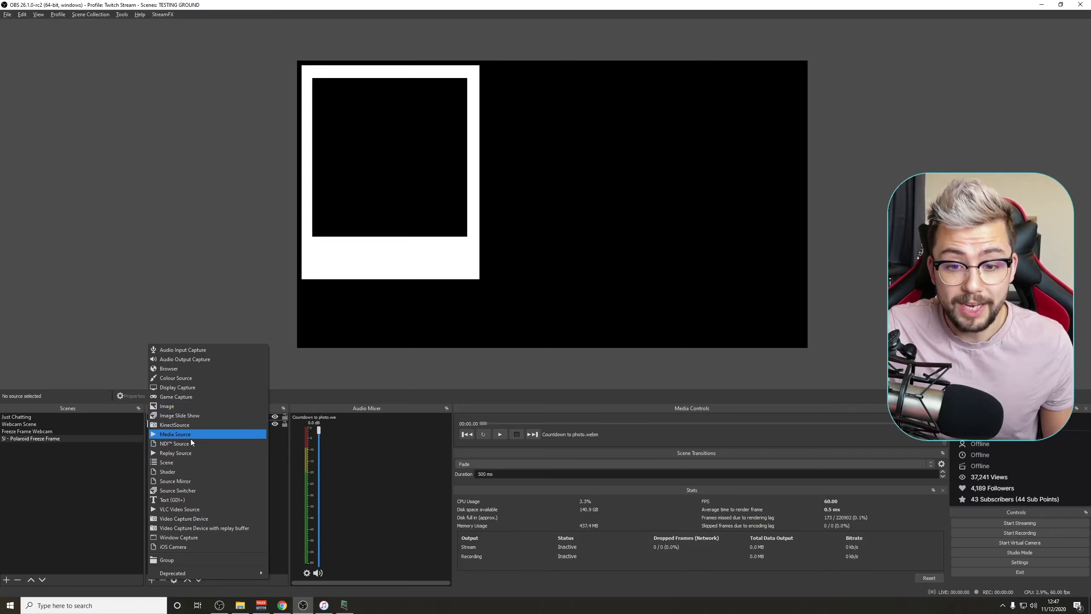
click(276, 459)
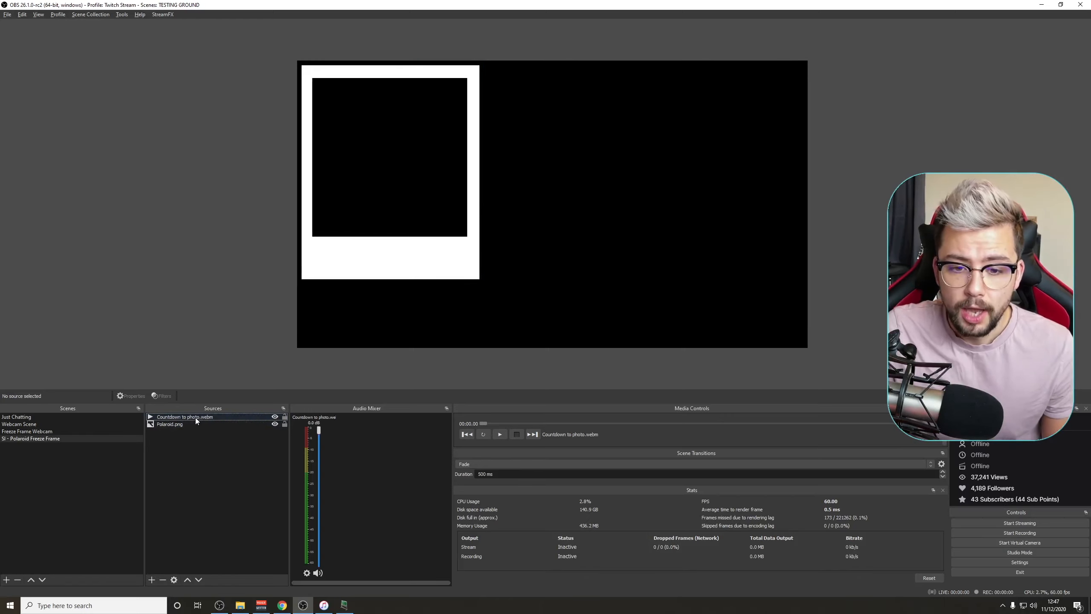
click(152, 582)
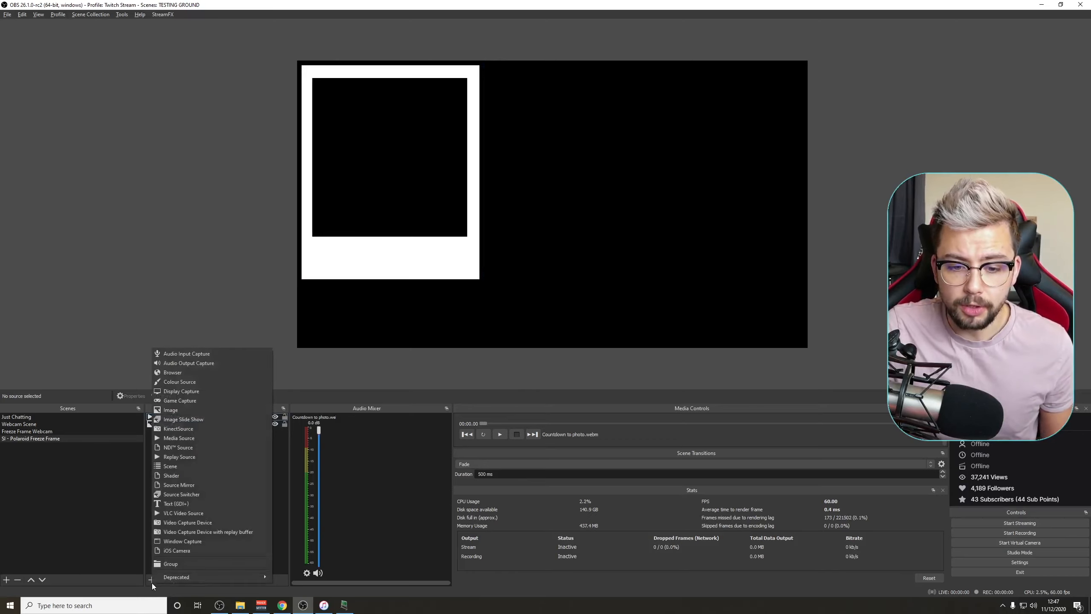
click(184, 502)
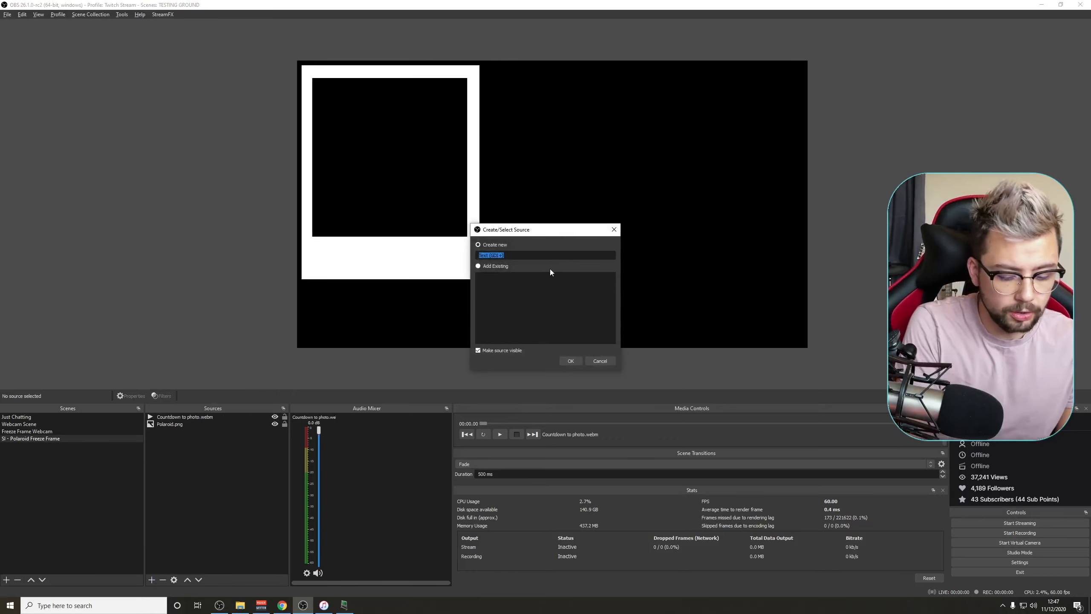
text(Polaroid)
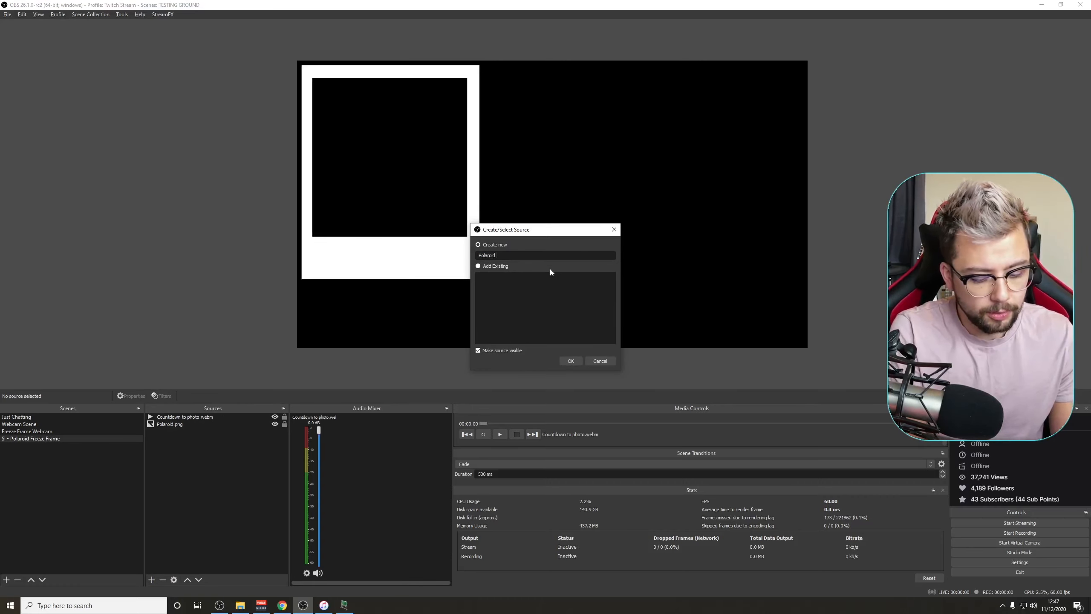
text( - Text Message)
key(Return)
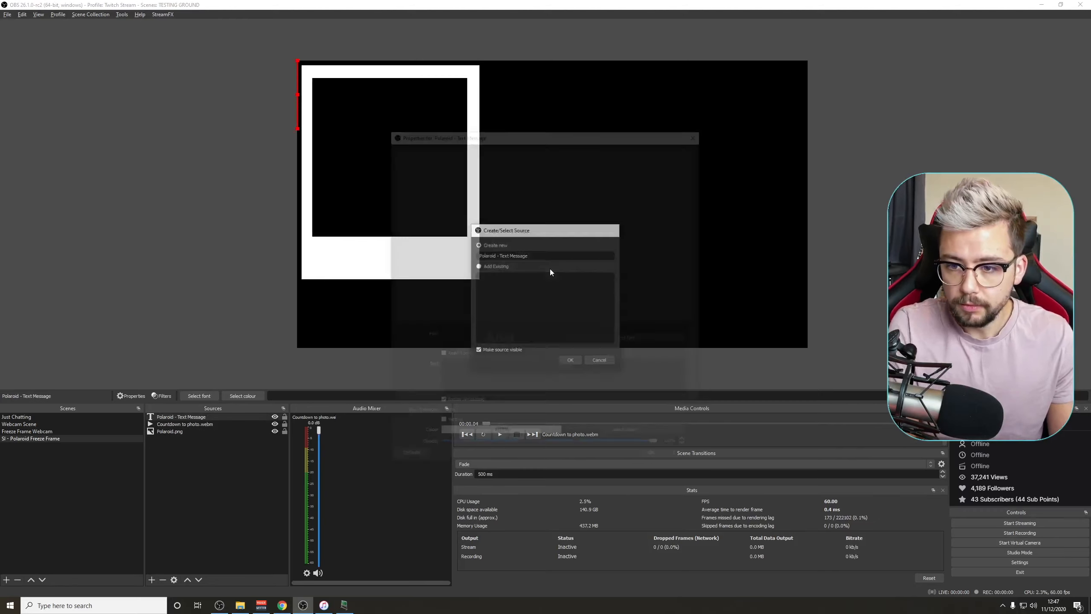
Step: Set the text source's font to Ink Free Regular at size 72
click(601, 339)
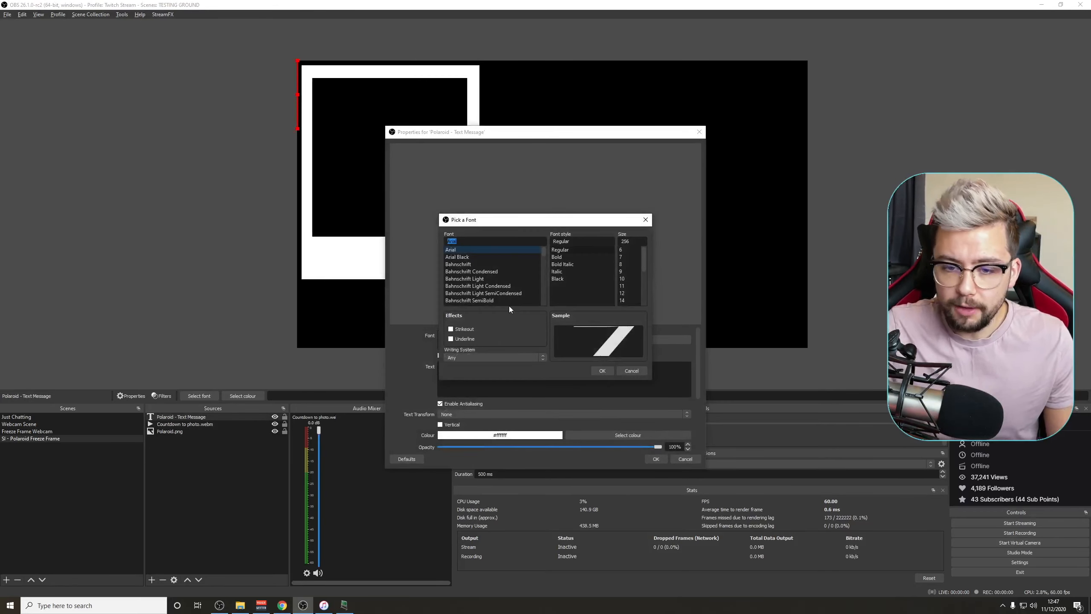
text(ink)
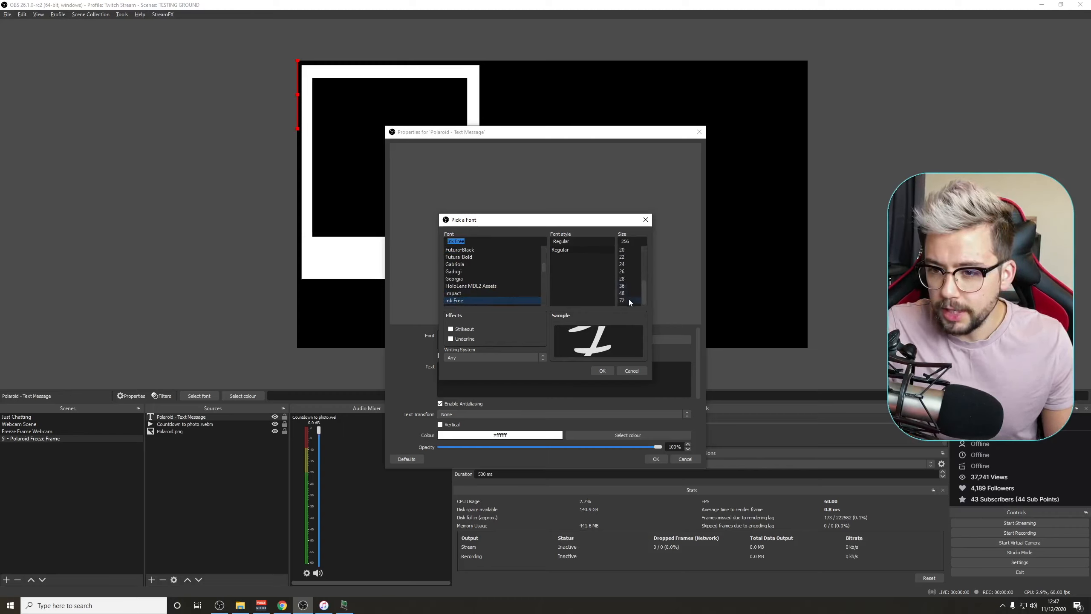
scroll(629, 298, down, 1)
click(627, 301)
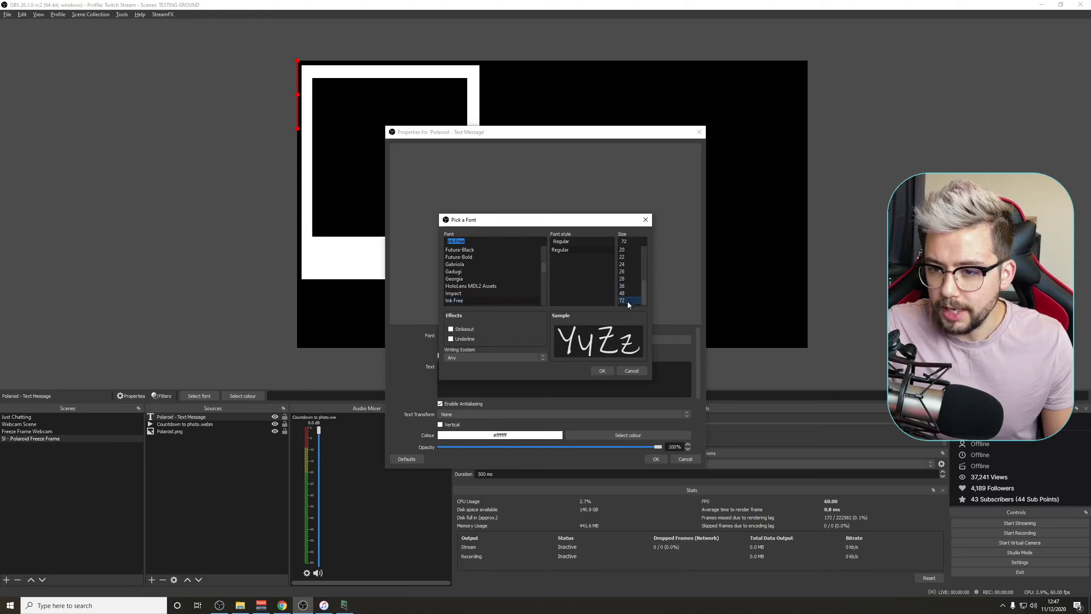
click(602, 371)
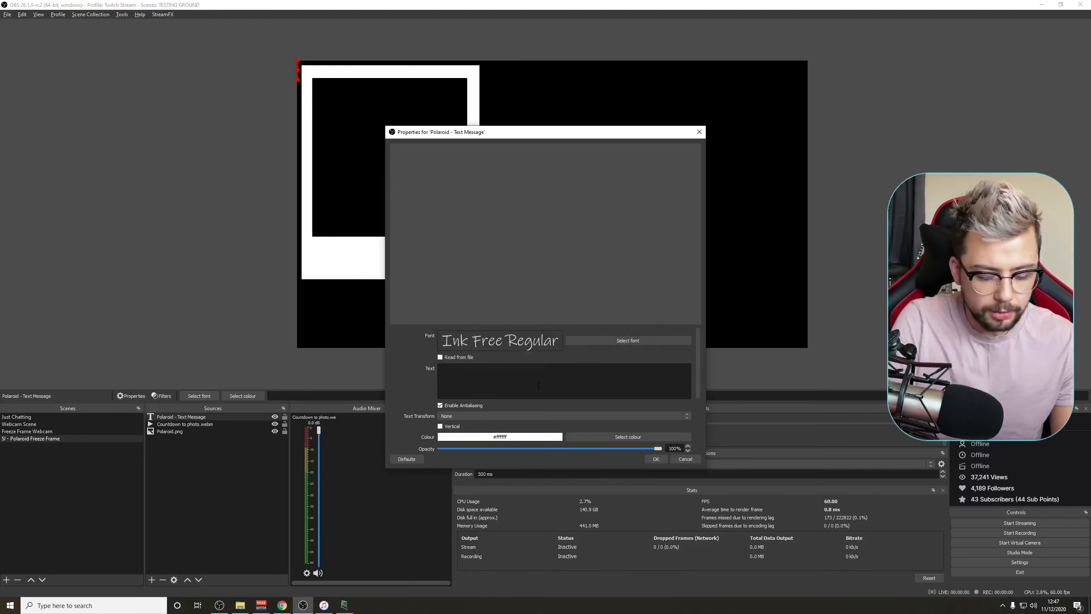
Step: Enter the text "Test message to see how big this is" and move it off the polaroid onto the black canvas area
text(Test )
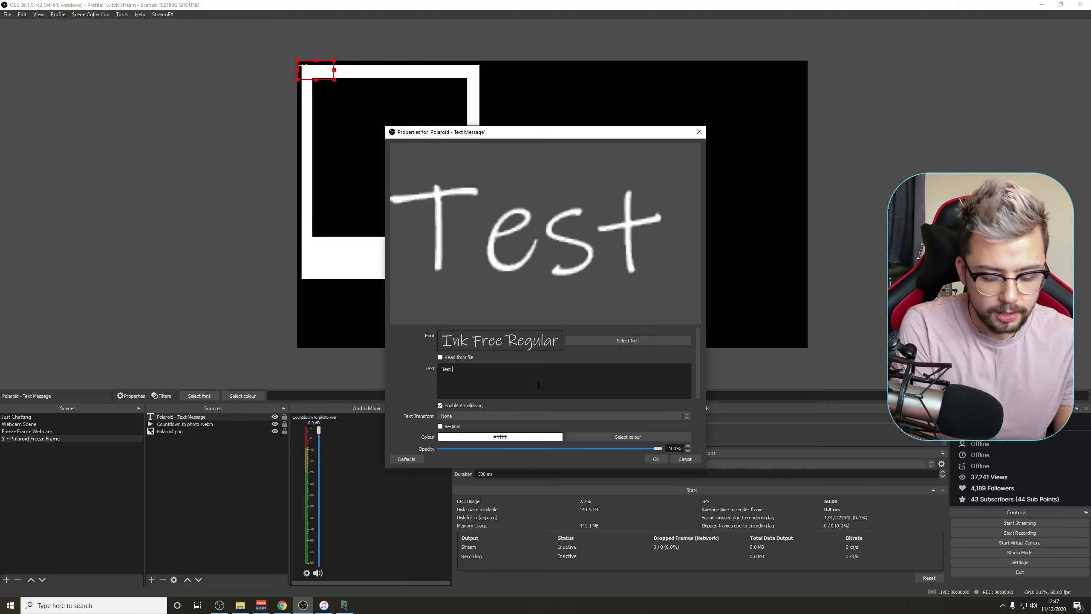
text(message to see)
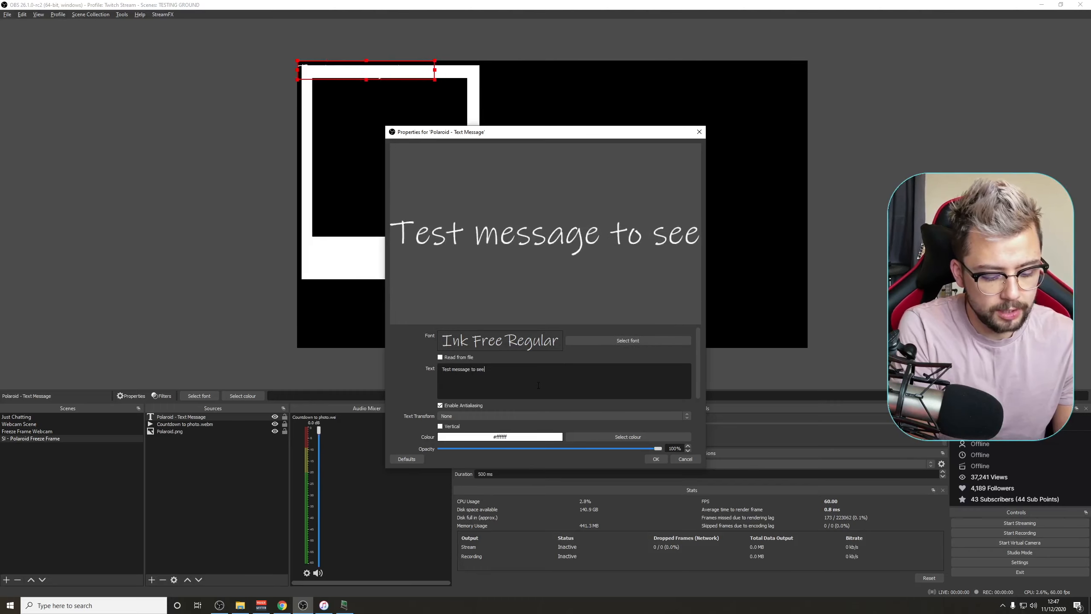
text( how big )
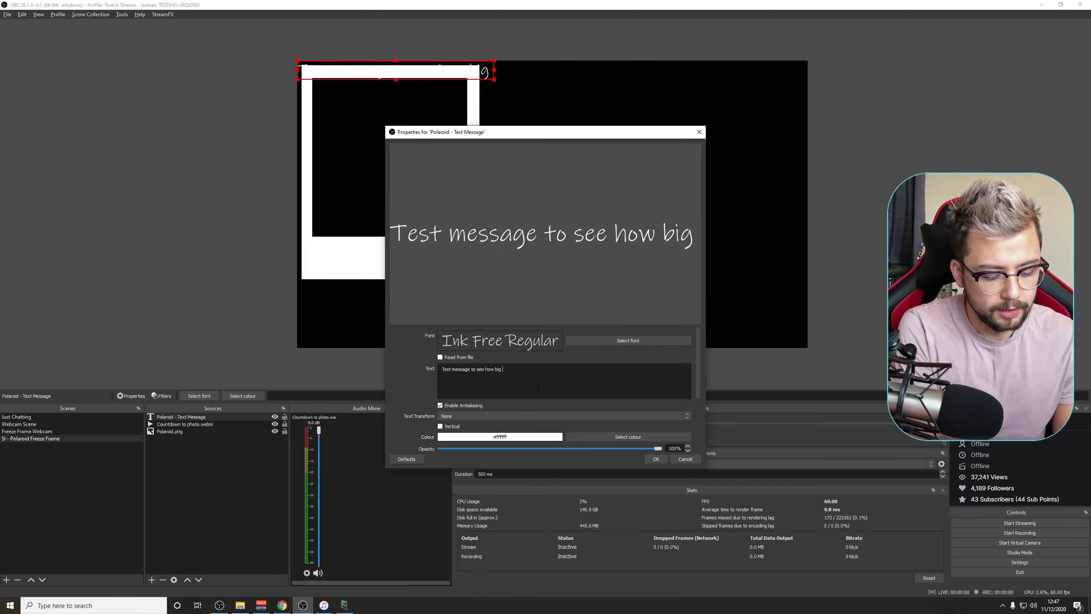
text(this is)
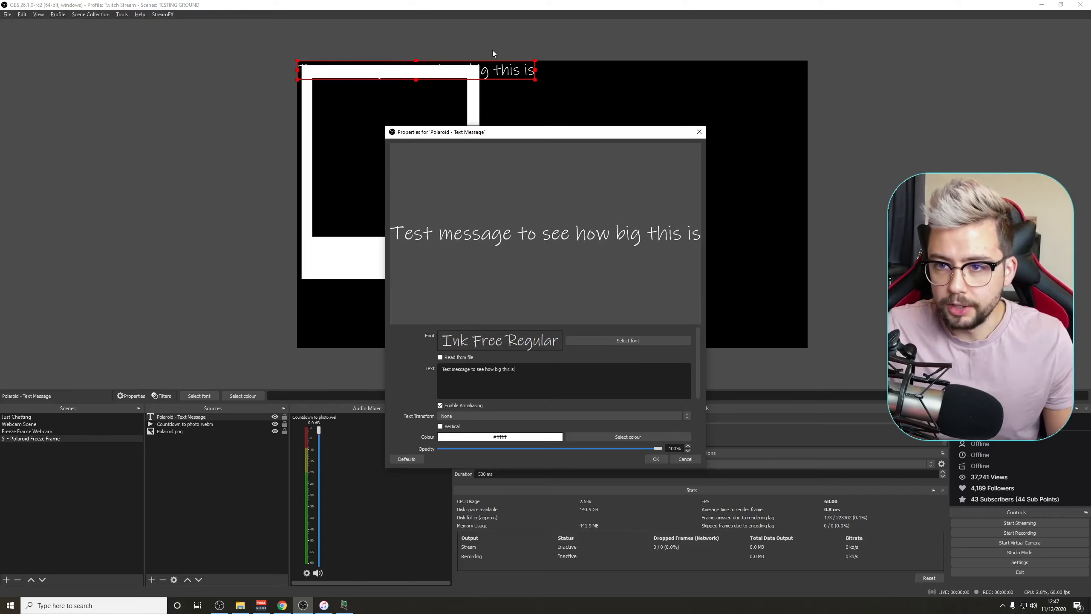
drag(497, 72, 685, 94)
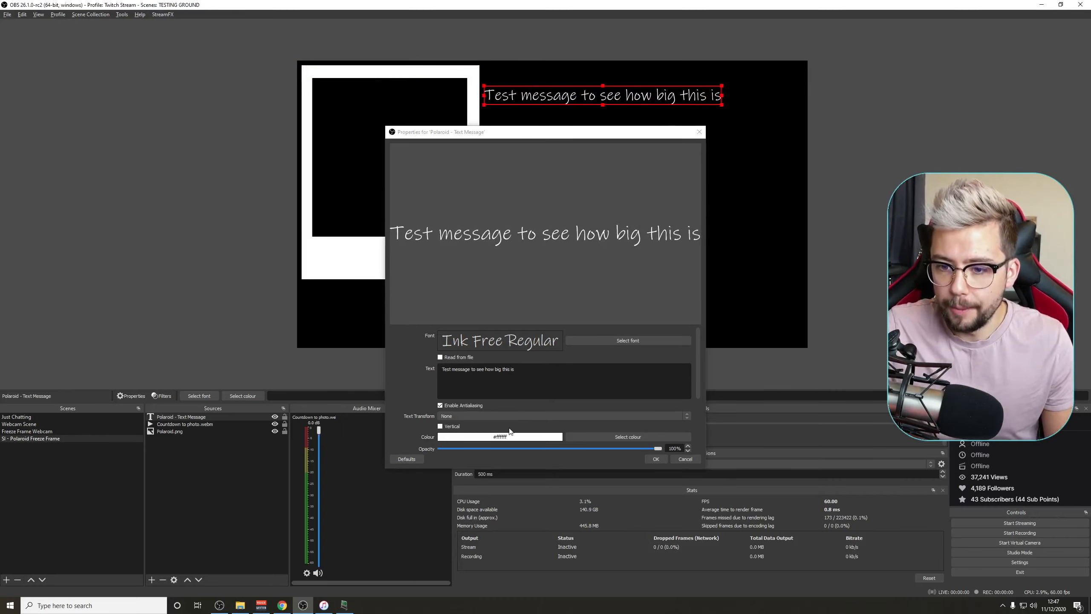
Step: Change the text colour to black (#000000) and place the message on the polaroid's white strip below the photo opening
scroll(480, 400, down, 1)
scroll(407, 398, down, 1)
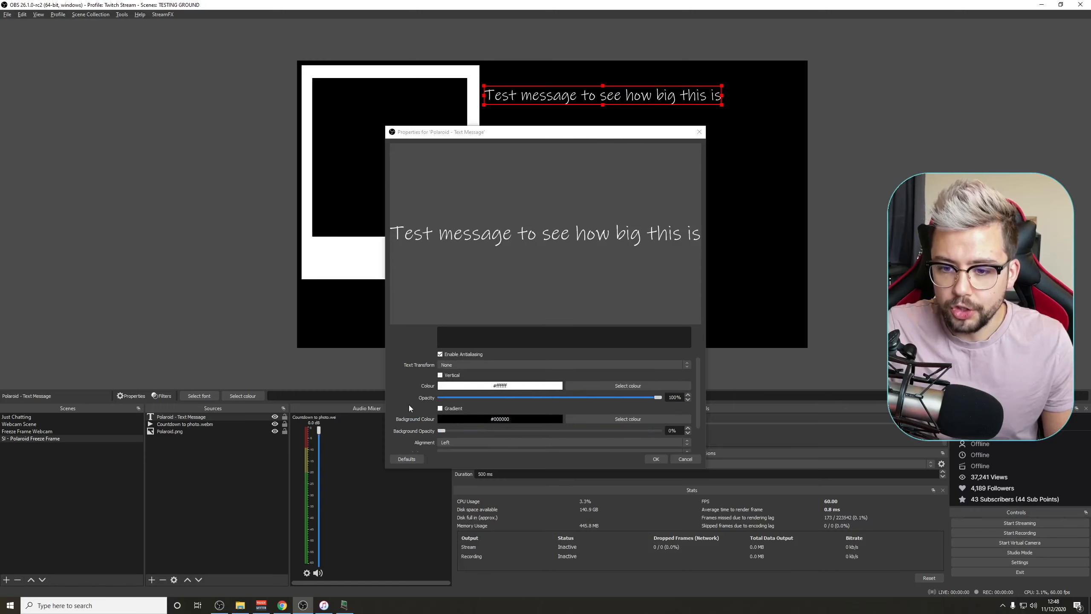
click(584, 387)
click(445, 236)
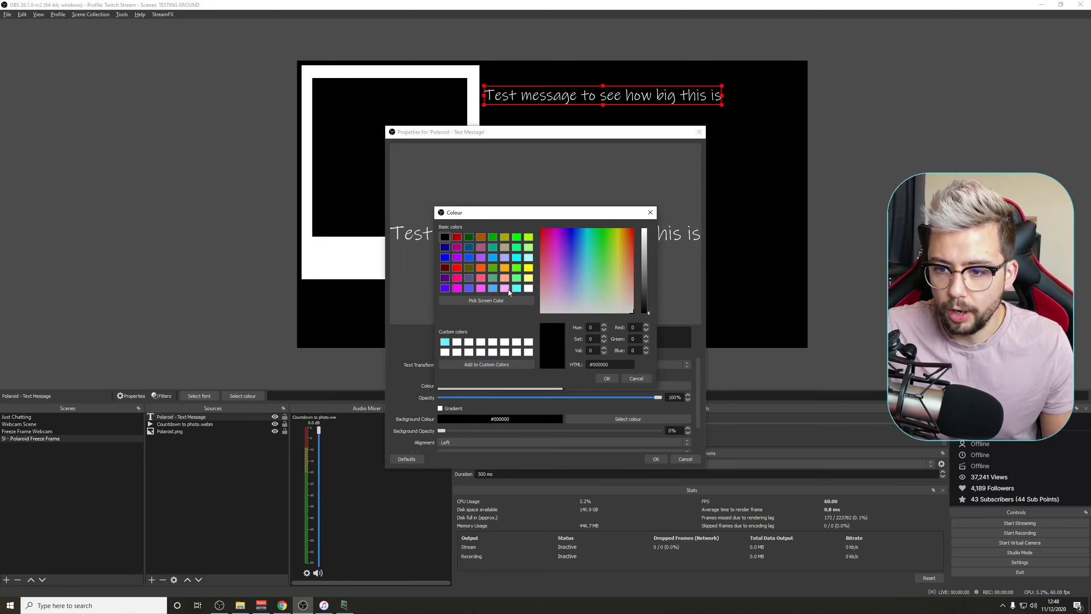
click(609, 378)
drag(525, 90, 344, 242)
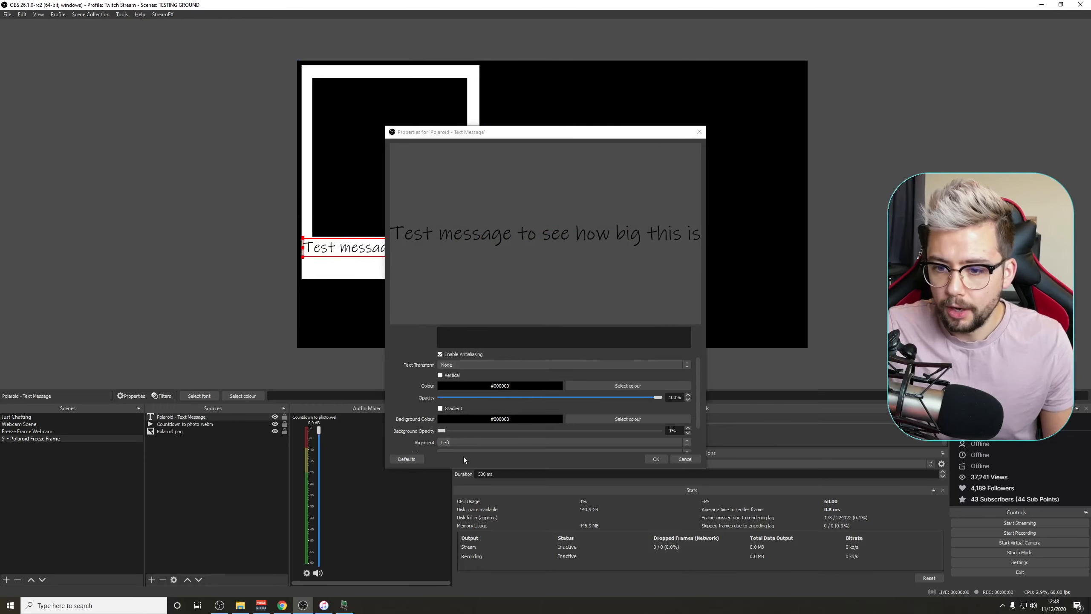
Step: Set both the alignment and the vertical alignment of the text to Centre
scroll(455, 434, down, 1)
click(449, 417)
click(446, 428)
click(450, 428)
click(452, 441)
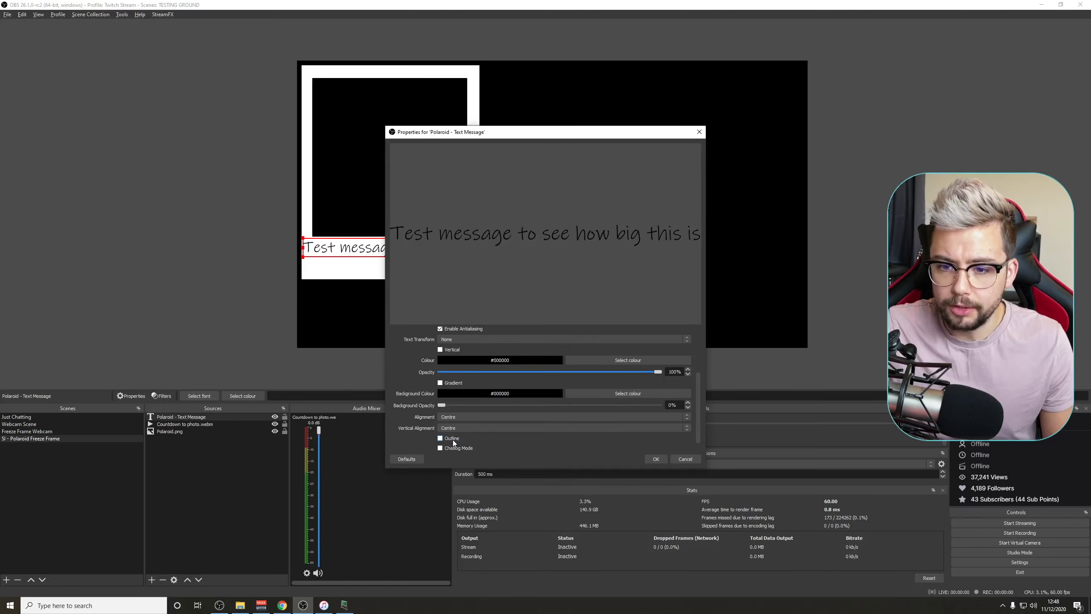
Step: Enable custom text extents for the message with a width of 650 and a height of 150
scroll(419, 418, down, 1)
click(439, 445)
drag(515, 132, 683, 80)
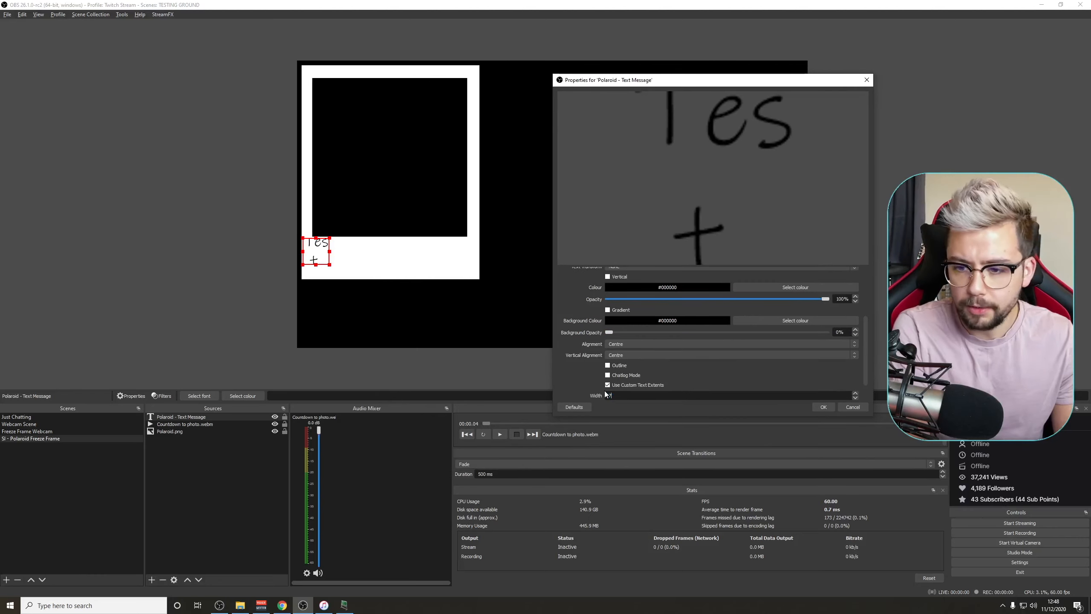
text(750)
key(BackSpace)
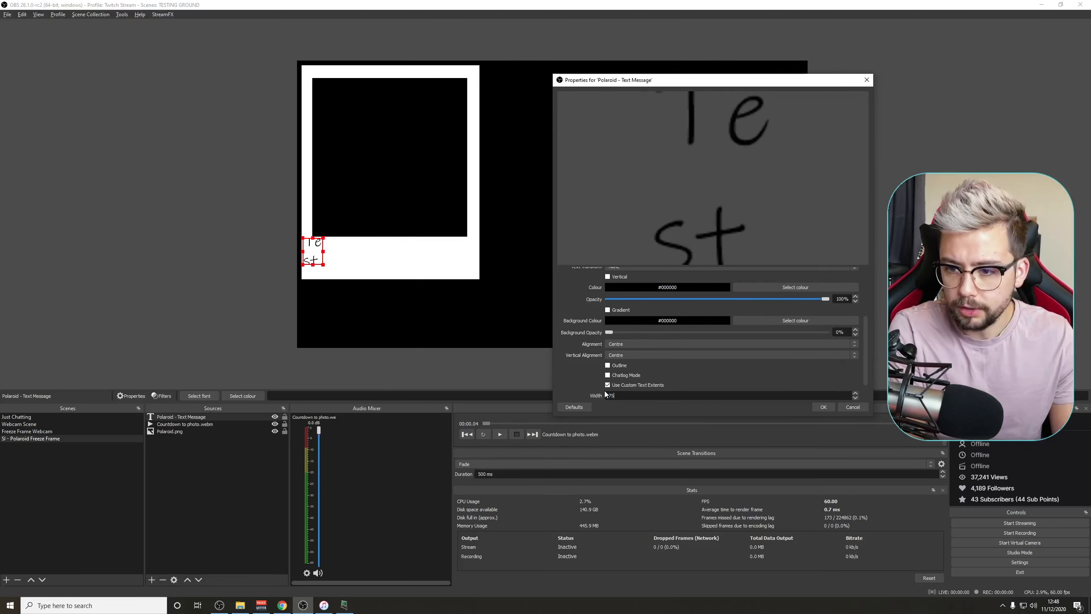
text(650)
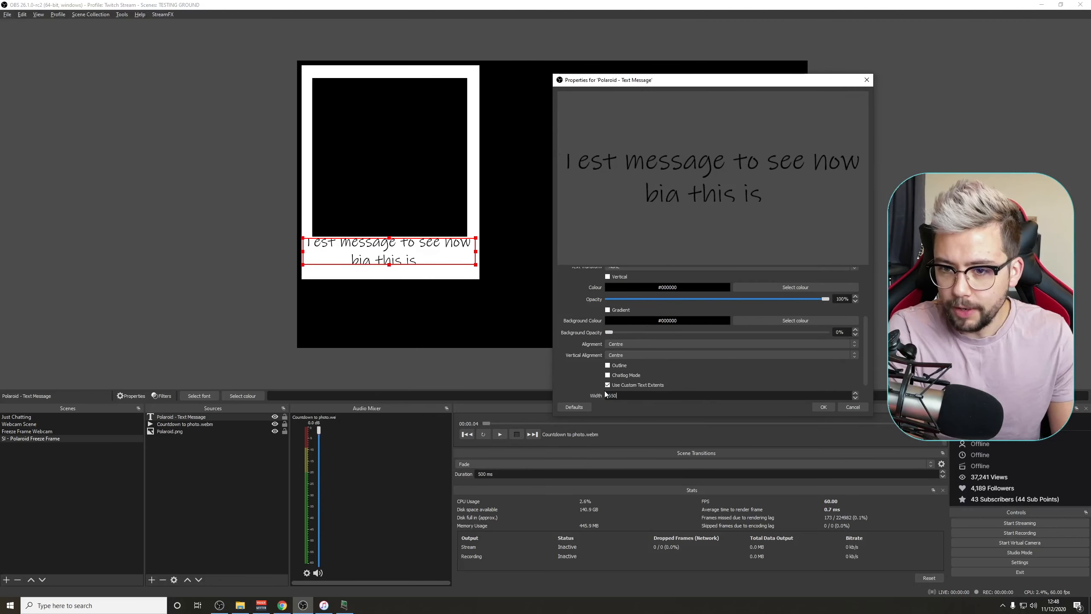
scroll(592, 373, down, 1)
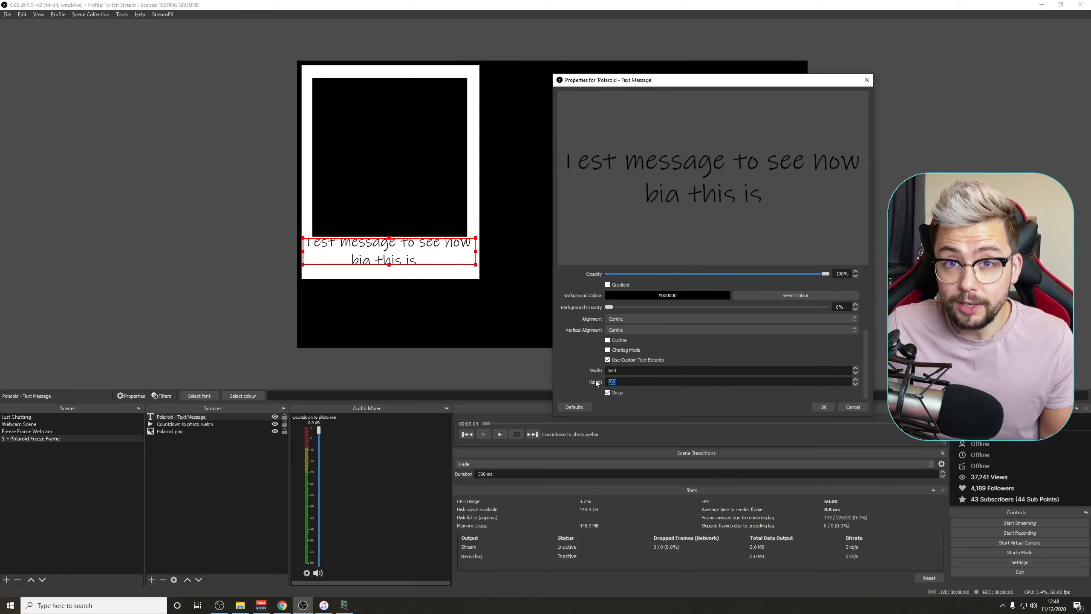
text(150)
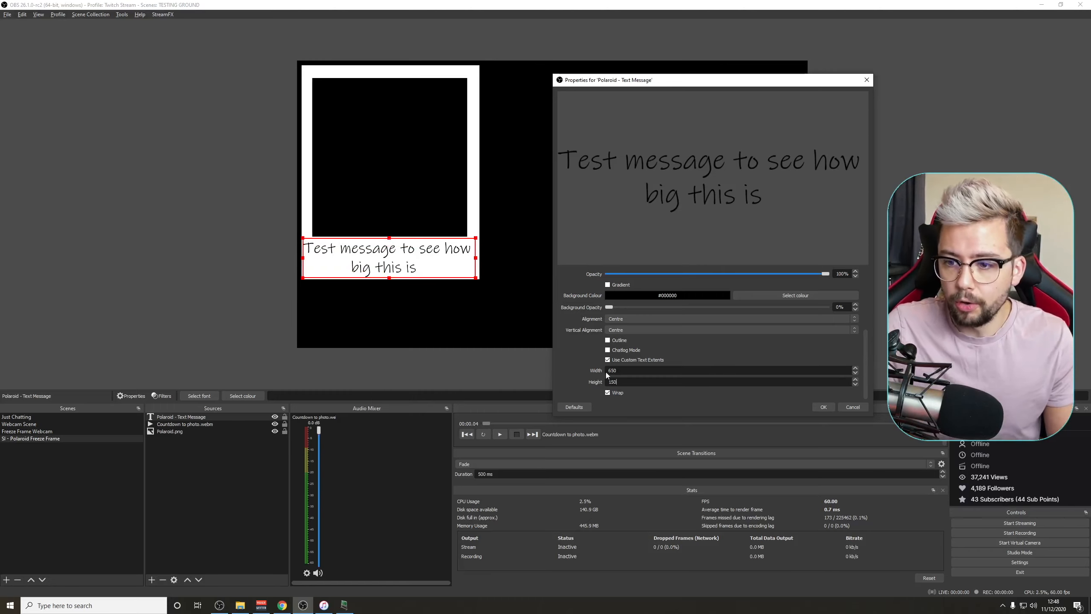
Step: Nudge the text box so it sits centred in the polaroid's white strip and accept the text properties
drag(374, 267, 376, 264)
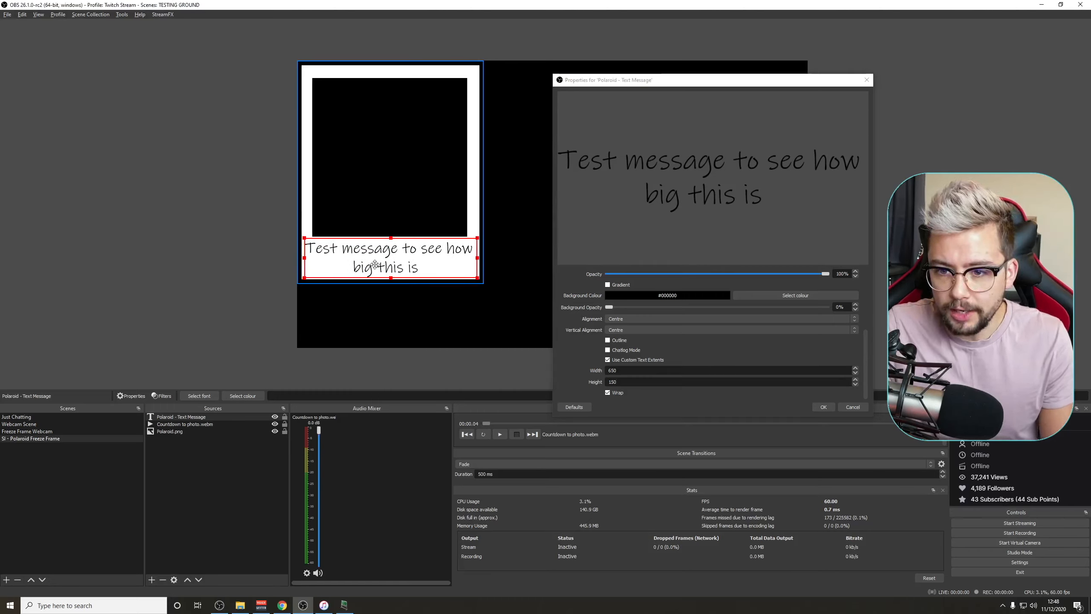
click(431, 348)
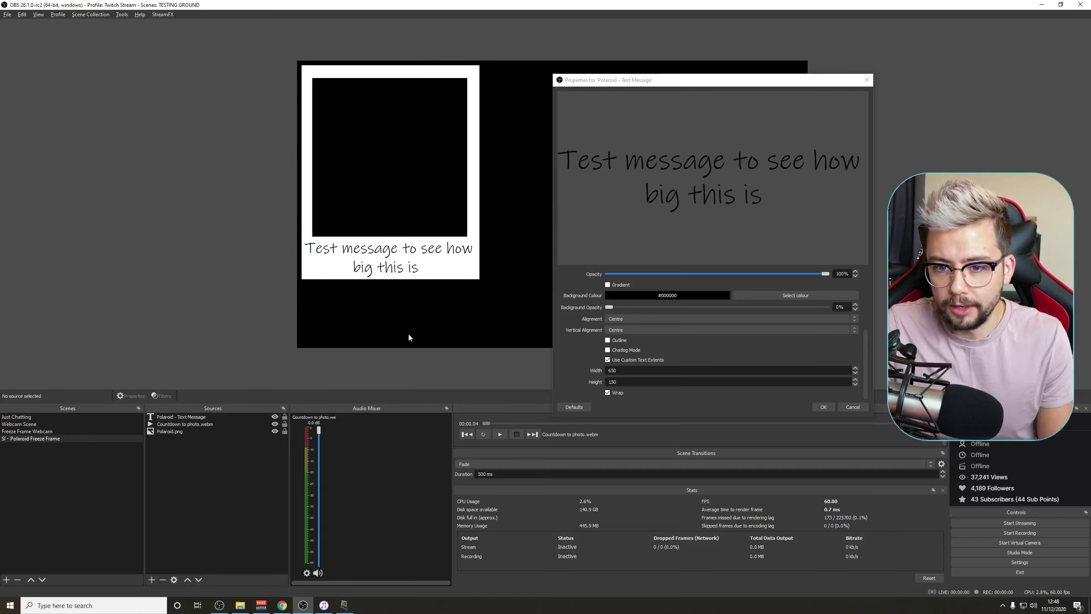
click(825, 407)
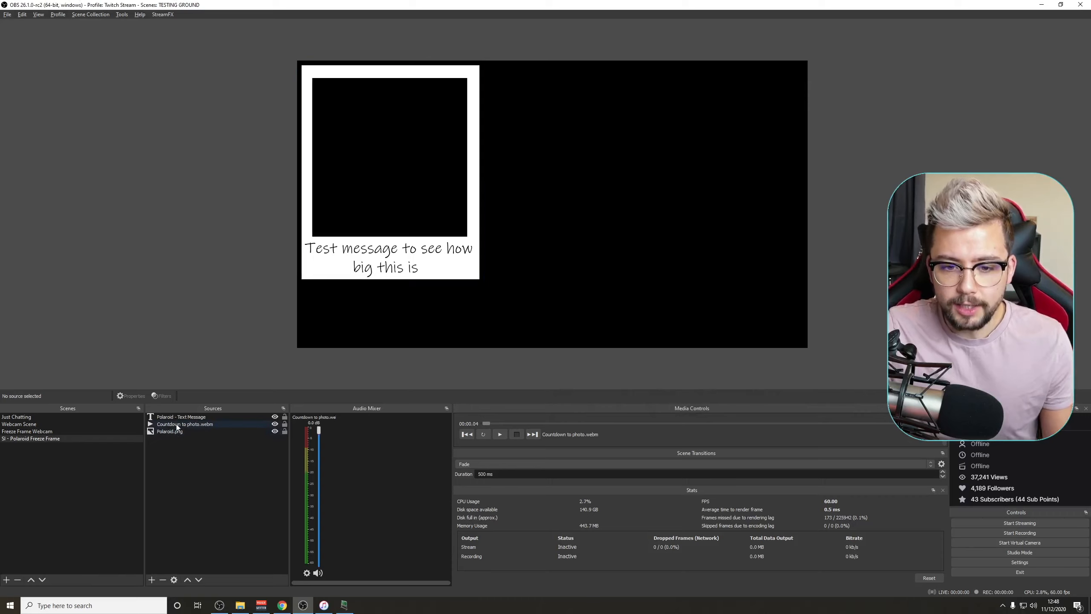
Step: Reorder the Polaroid - Text Message source below Countdown to photo.webm and hide the countdown source
drag(174, 416, 172, 428)
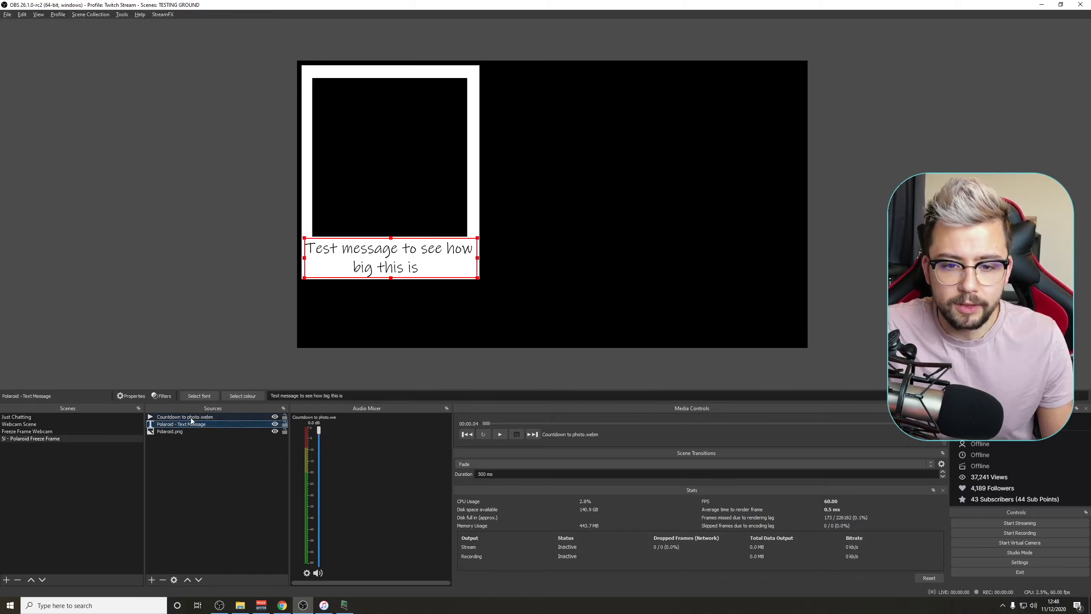
click(275, 417)
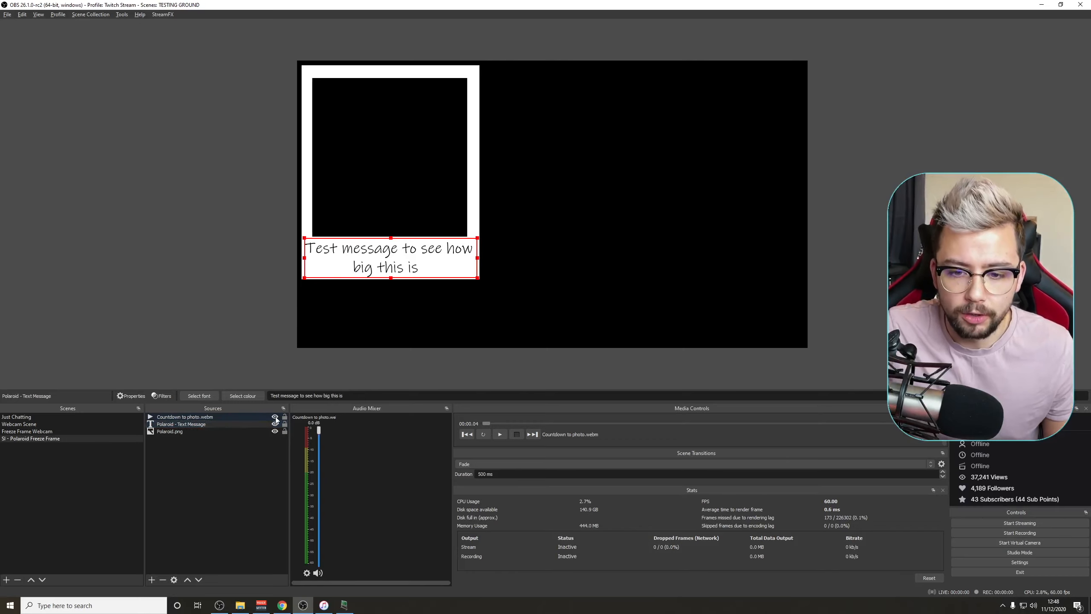
click(275, 417)
click(275, 417)
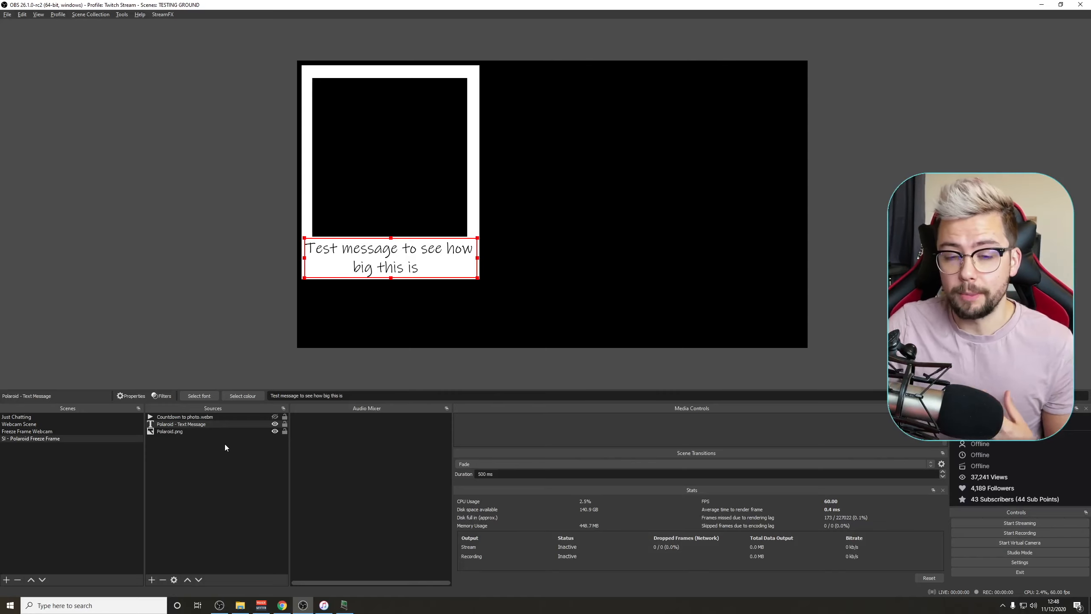
Step: Add a Freeze filter named "Polaroid - Freeze" to the Freeze Frame Webcam scene, keeping its default settings
click(38, 432)
right_click(38, 434)
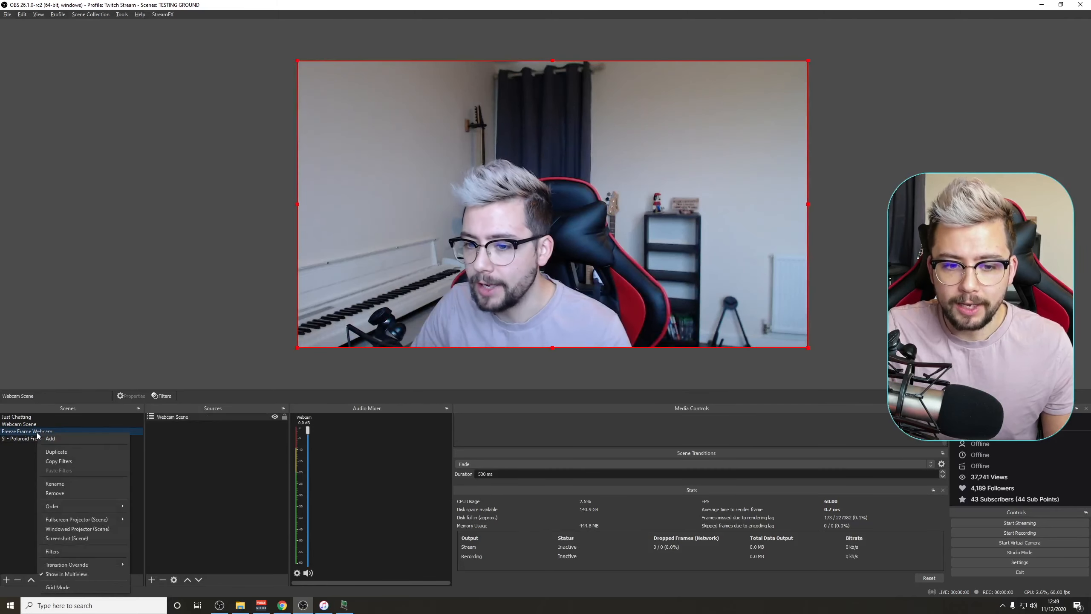
click(63, 551)
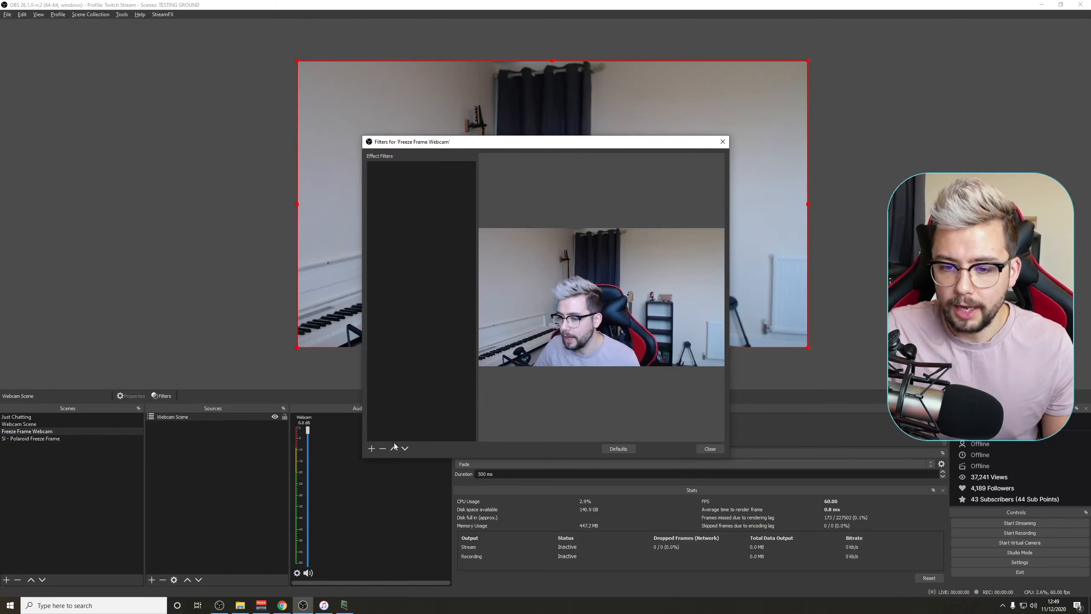
click(371, 448)
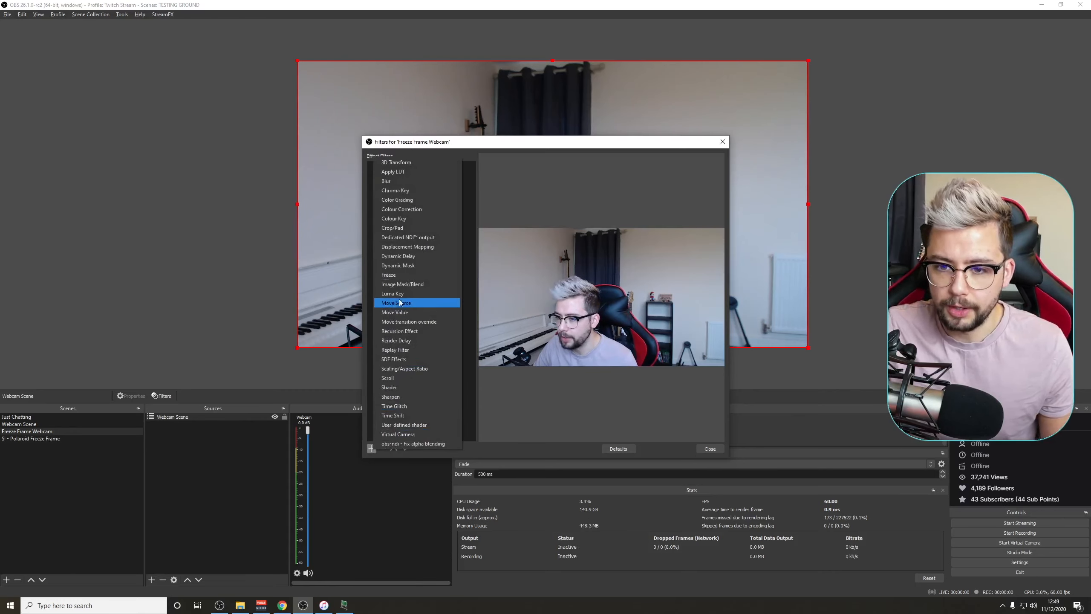
click(400, 274)
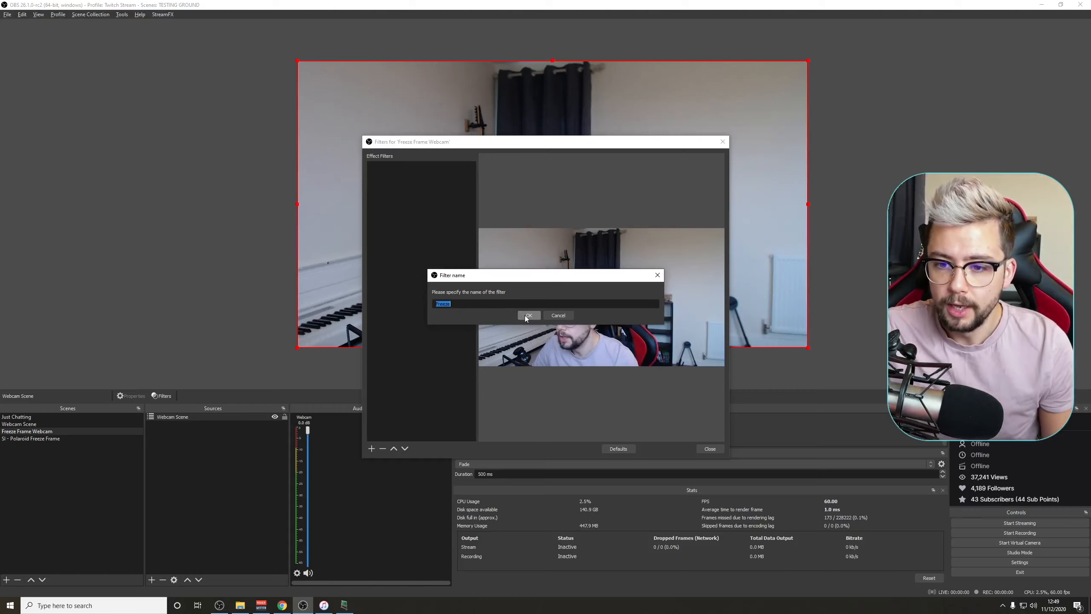
key(Home)
text(P)
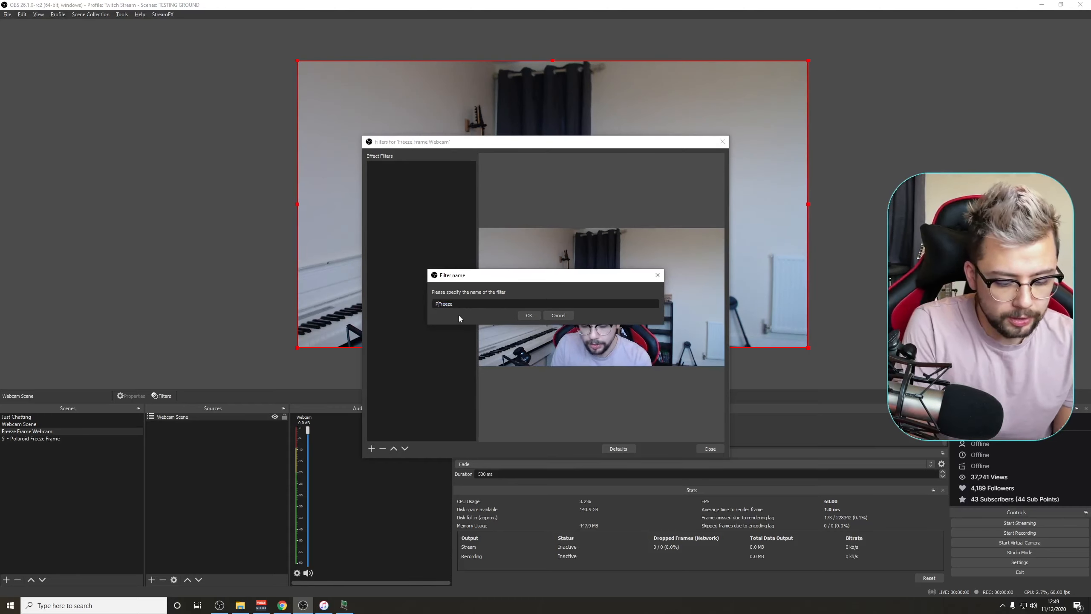
text(olaroid -)
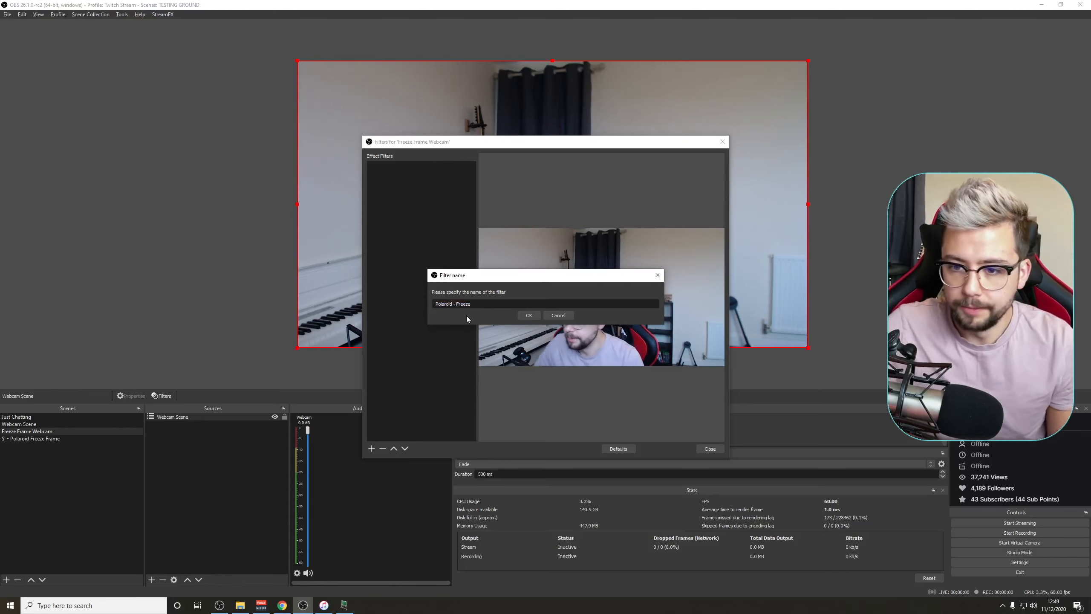
key(Return)
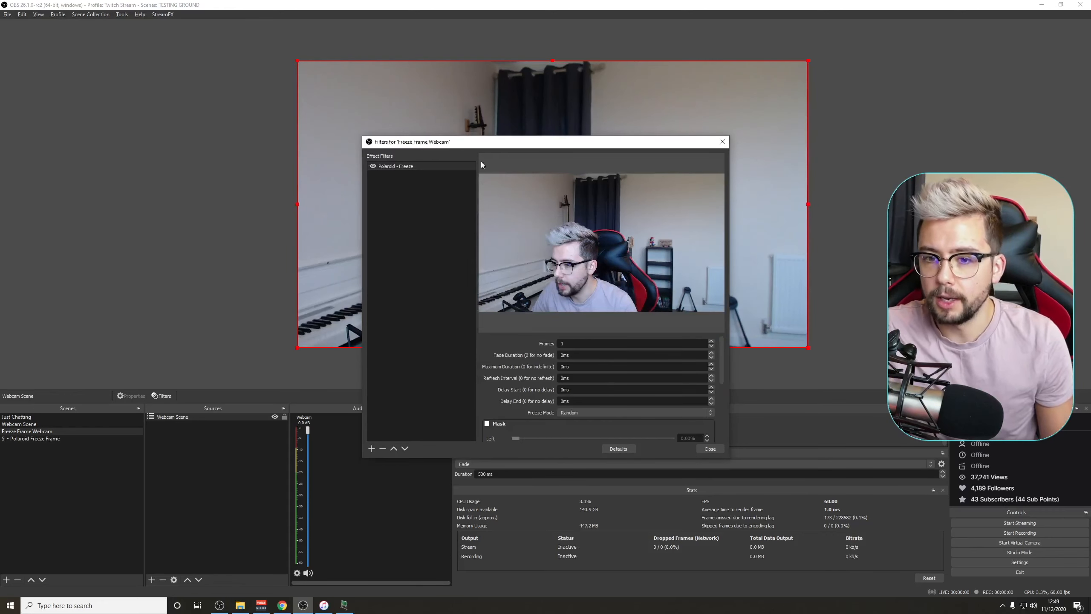
drag(481, 141, 417, 157)
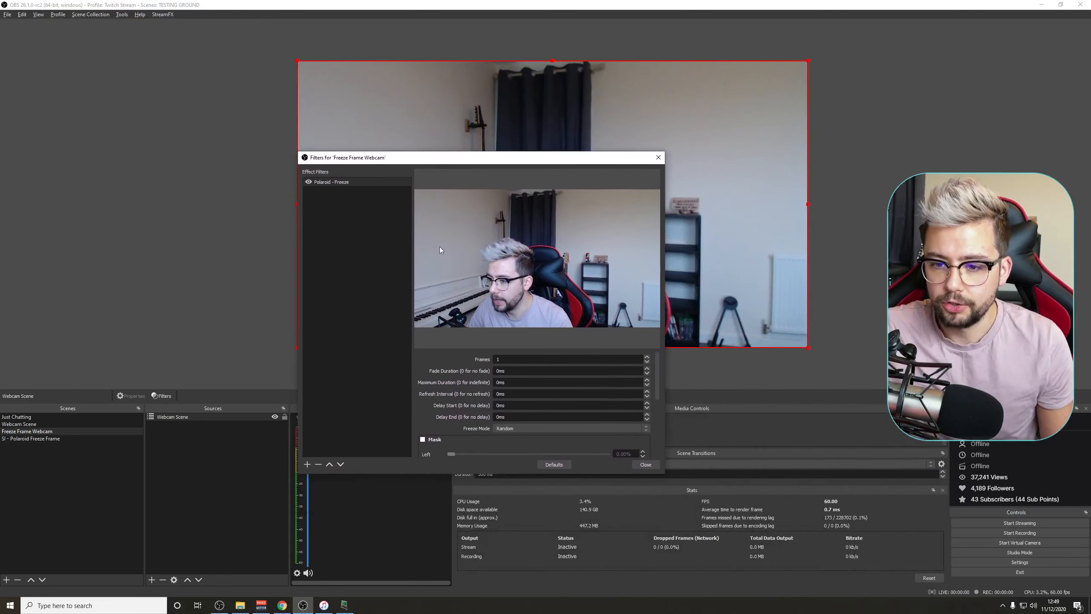
scroll(448, 406, down, 3)
click(645, 464)
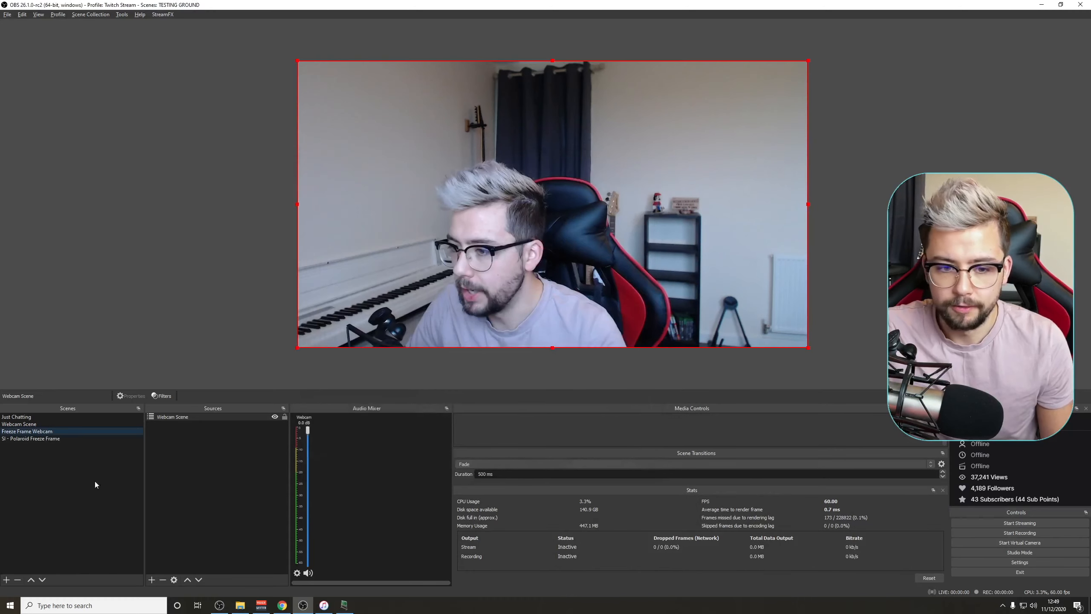
Step: Add the existing Freeze Frame Webcam scene as a source in SI - Polaroid Freeze Frame and place it below Polaroid.png
click(31, 439)
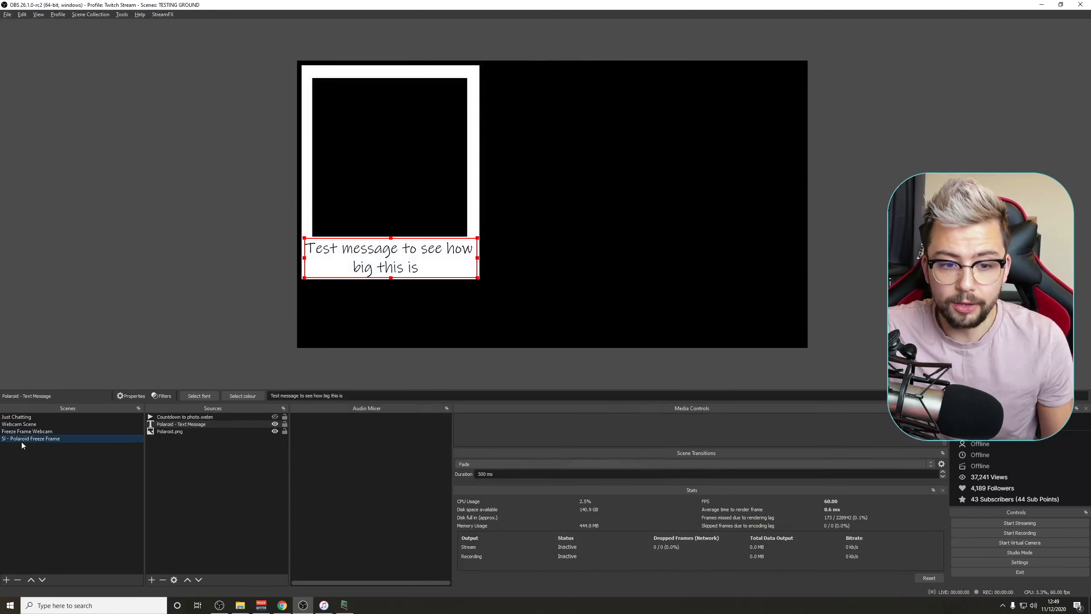
click(175, 461)
click(152, 579)
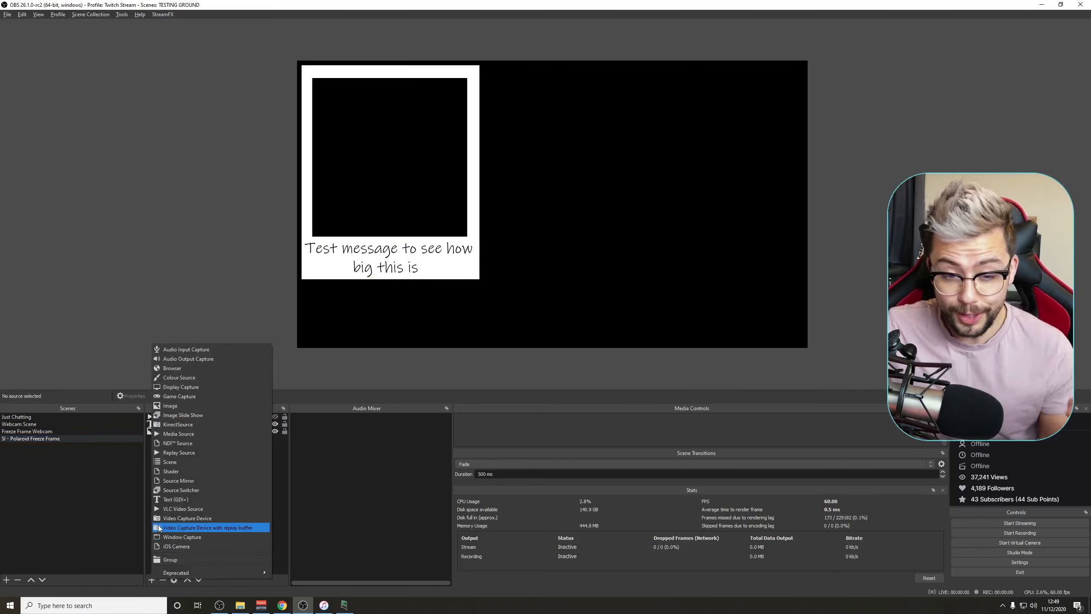
click(177, 463)
click(586, 276)
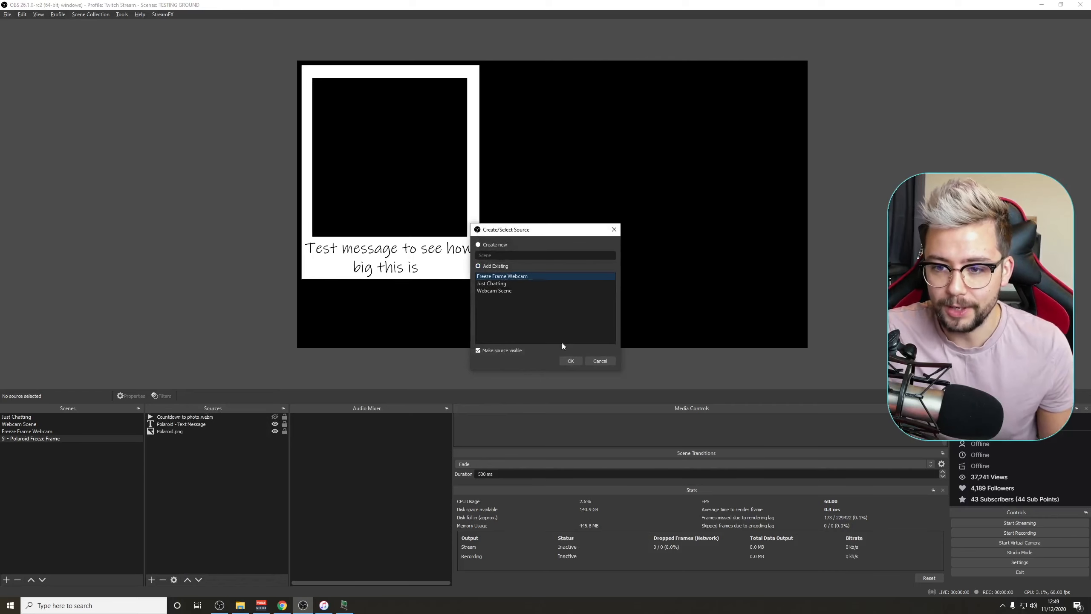
click(576, 360)
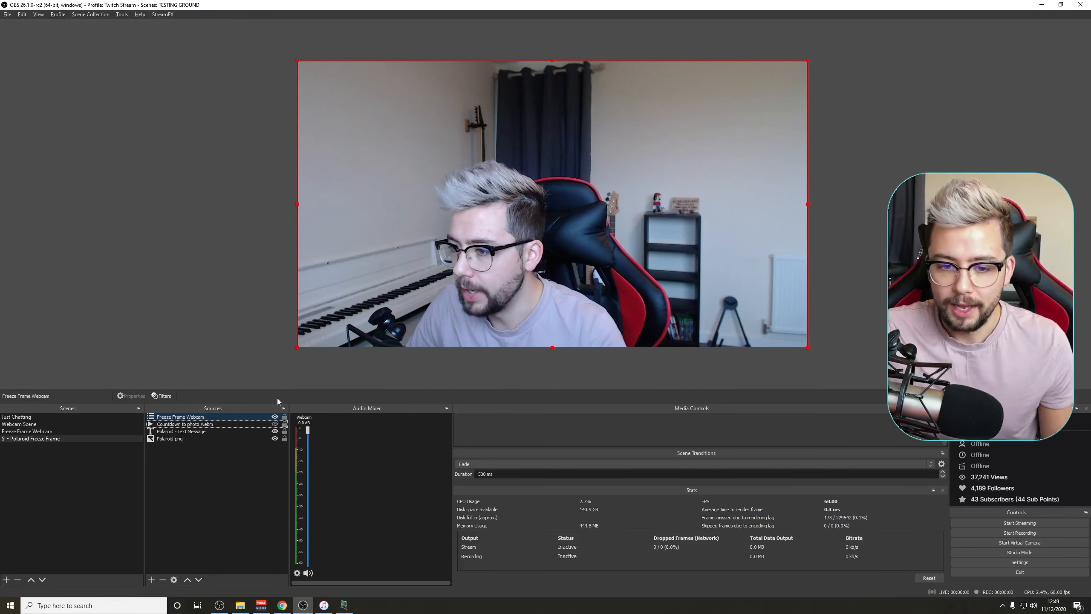
drag(210, 419, 211, 442)
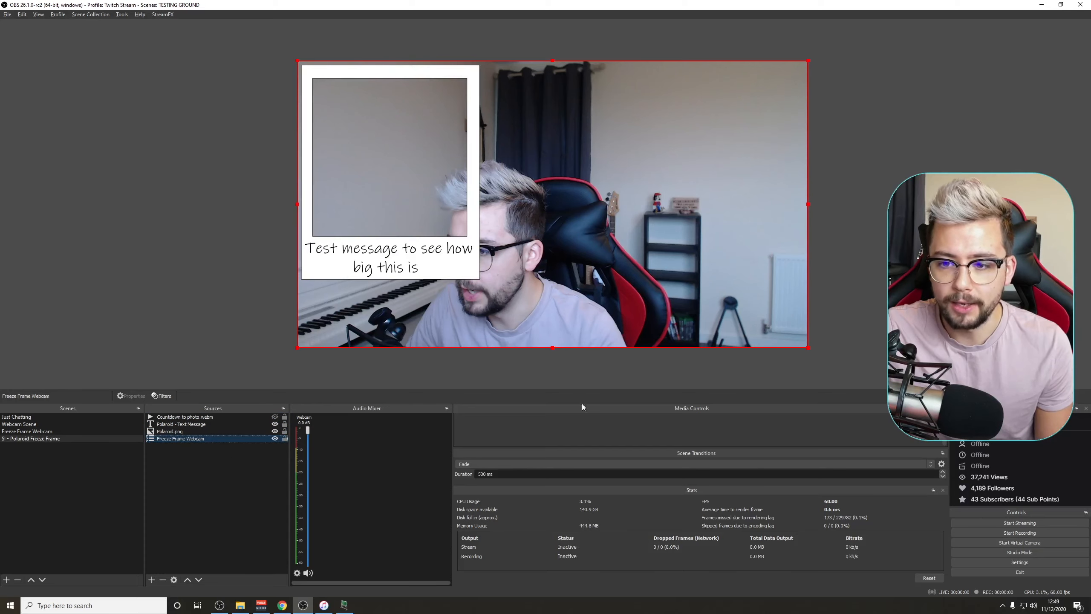
Step: Scale down the Freeze Frame Webcam source and position it so the face sits inside the polaroid's picture window
drag(297, 61, 554, 204)
drag(621, 285, 325, 129)
drag(511, 193, 573, 249)
drag(514, 218, 512, 222)
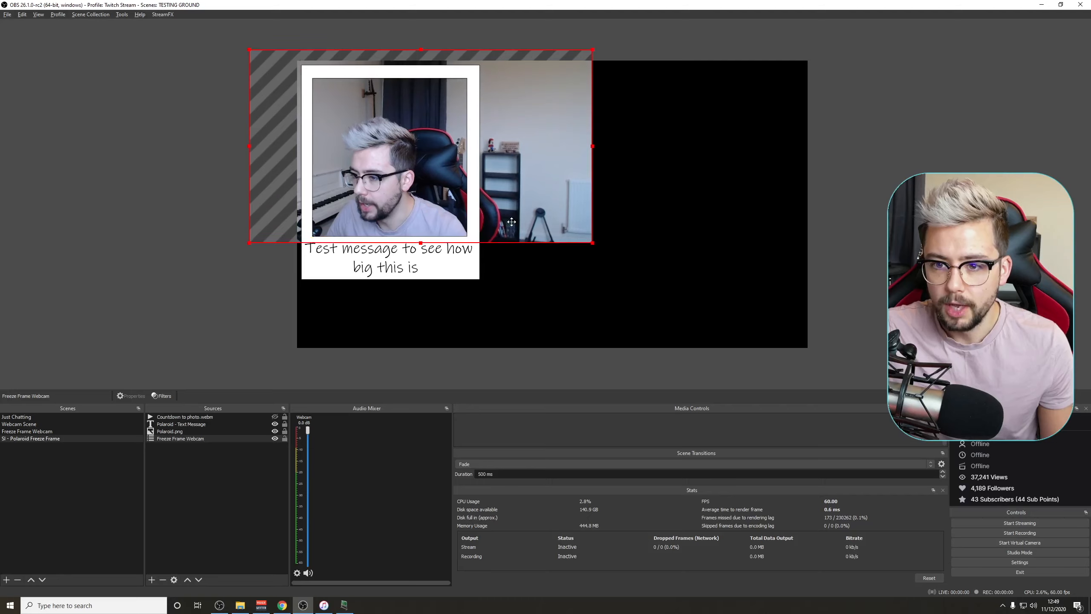
Step: Crop the Freeze Frame Webcam source on its outer edges so nothing extends beyond the polaroid frame
drag(590, 242, 476, 240)
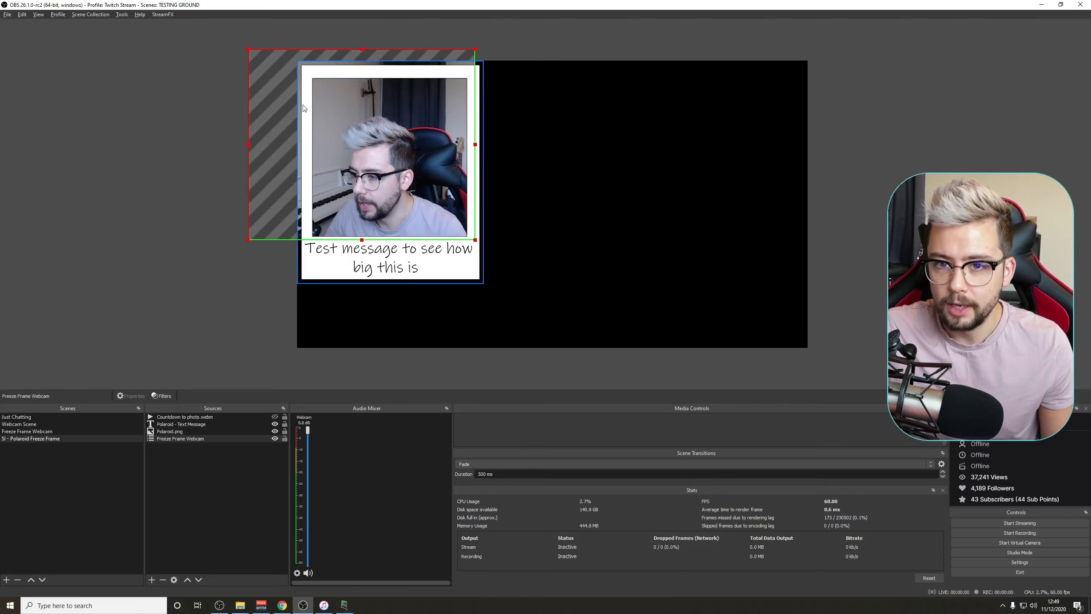
drag(252, 54, 306, 69)
click(623, 275)
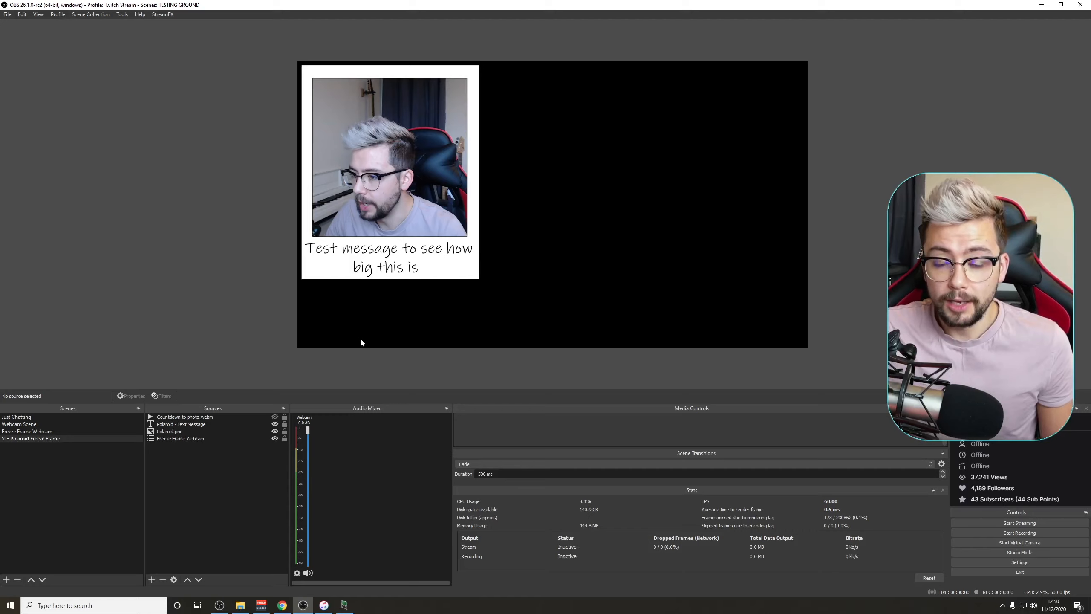
Step: Group the text message, Polaroid.png and Freeze Frame Webcam sources as "Polaroid Freeze Frame Group" and centre the group on the canvas
click(193, 425)
ctrl+click(182, 431)
ctrl+click(185, 438)
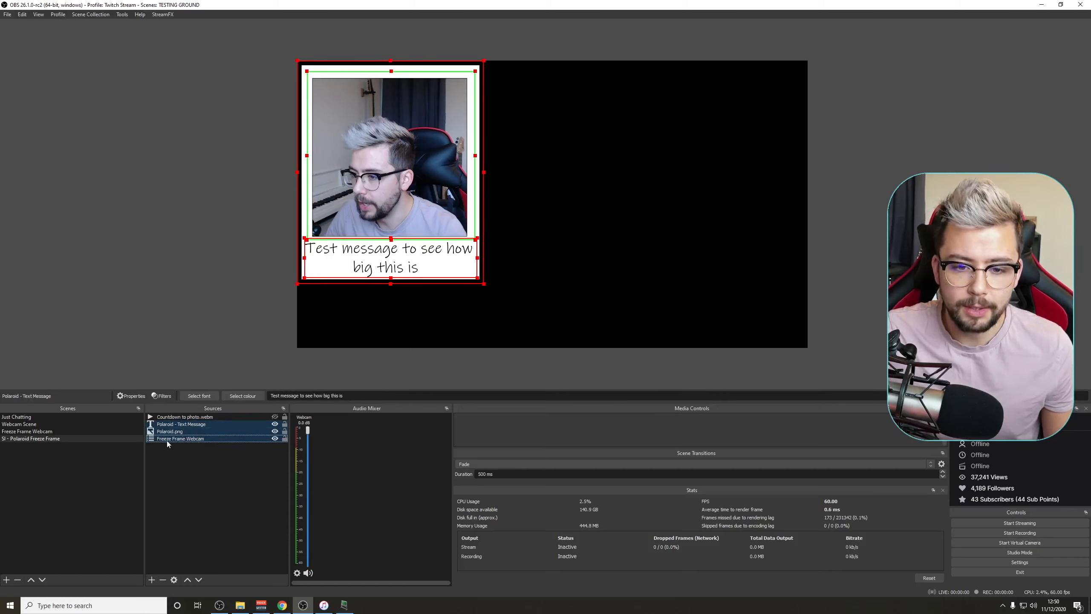
right_click(164, 441)
click(218, 239)
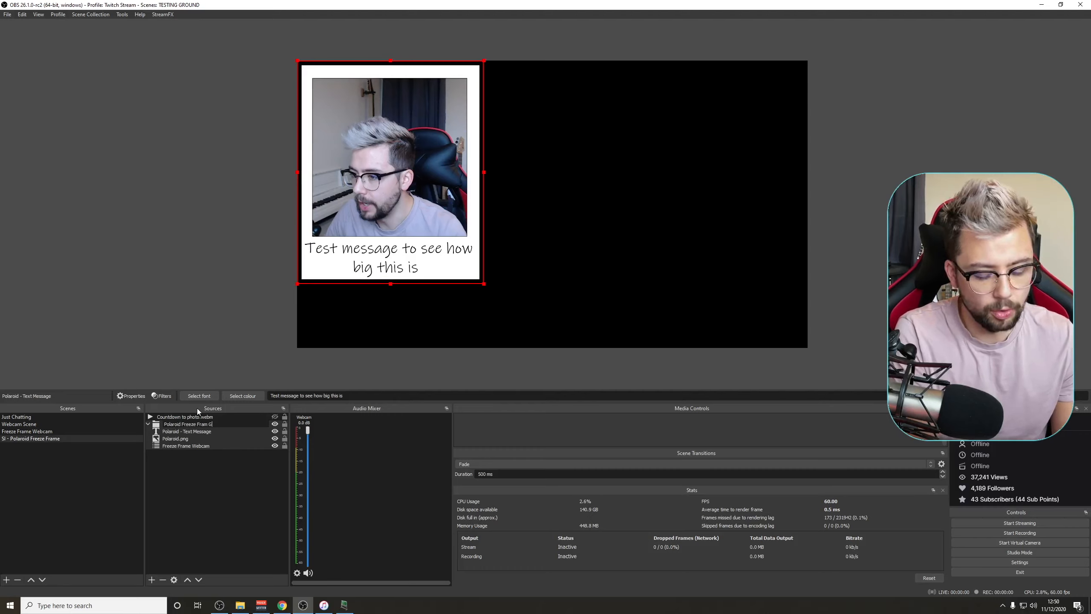
key(Left)
key(Left)
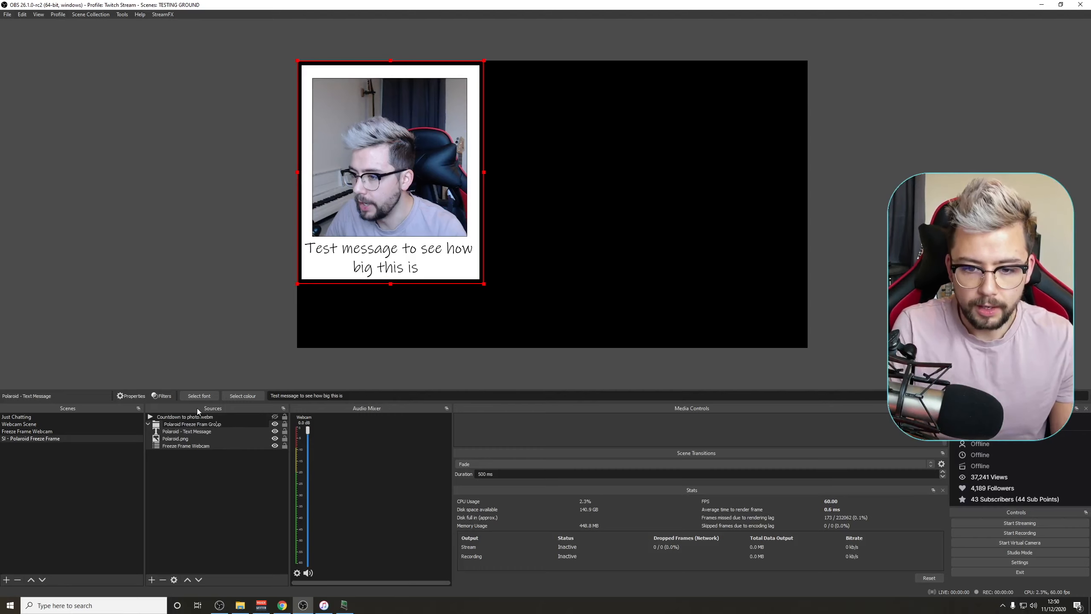
key(Return)
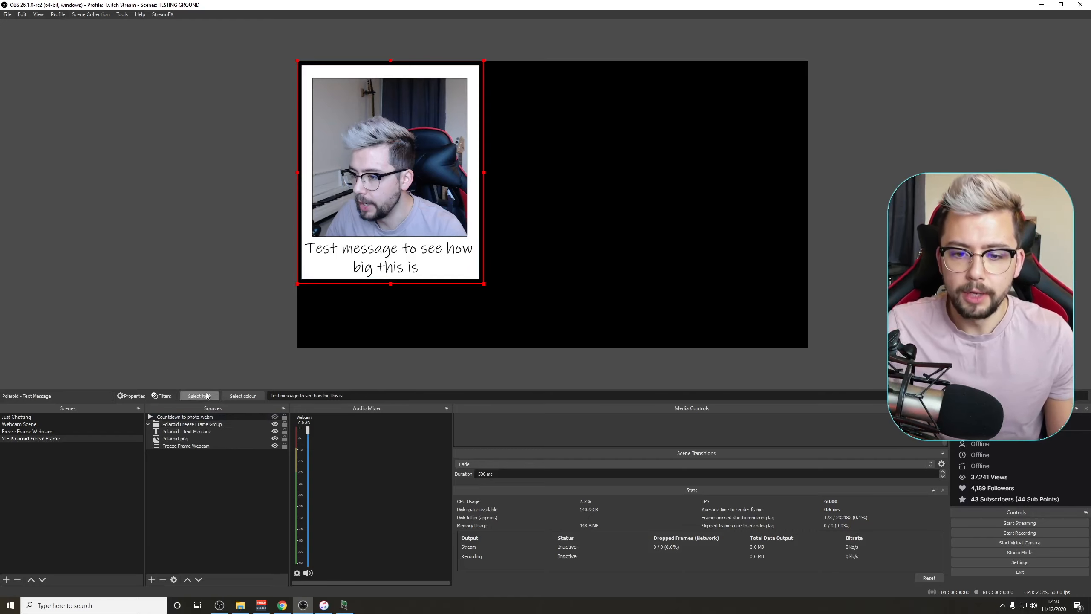
click(148, 424)
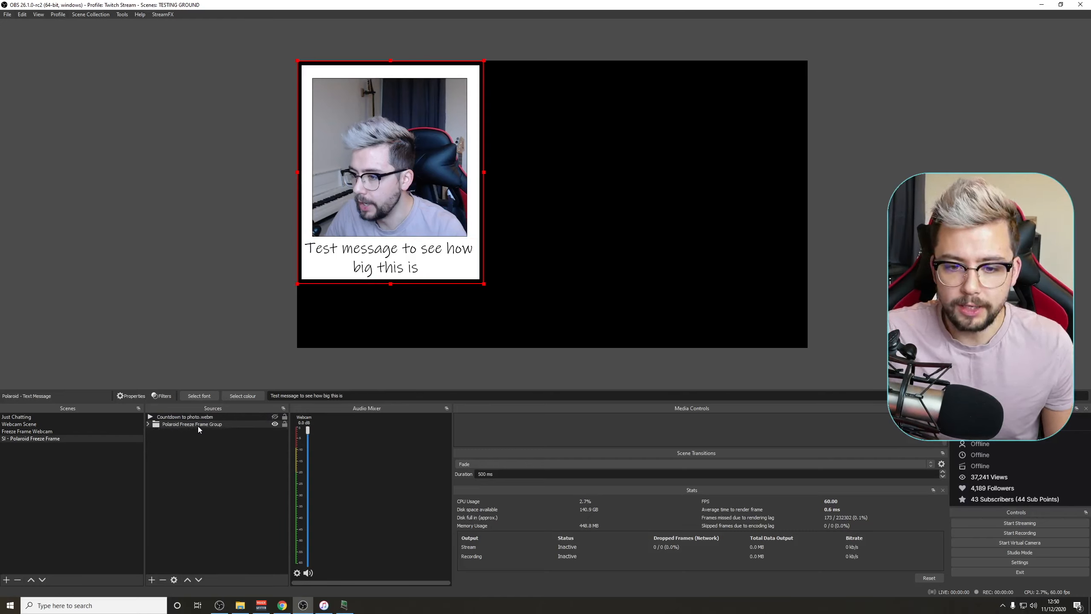
drag(406, 259, 551, 294)
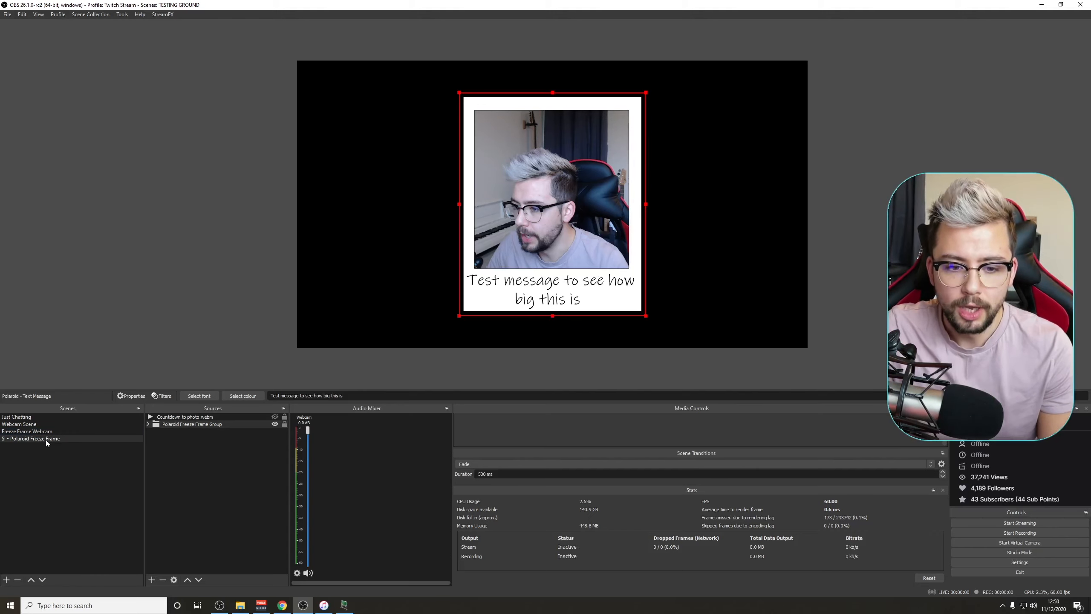
Step: Add a Move Source filter named "Picture Off" to the SI - Polaroid Freeze Frame scene
right_click(47, 443)
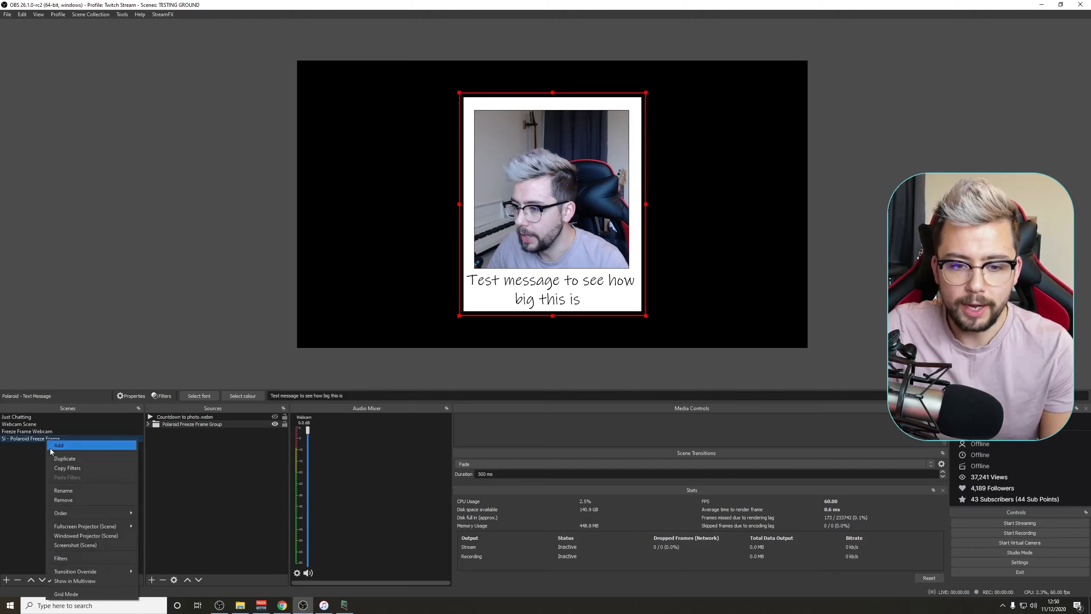
click(79, 559)
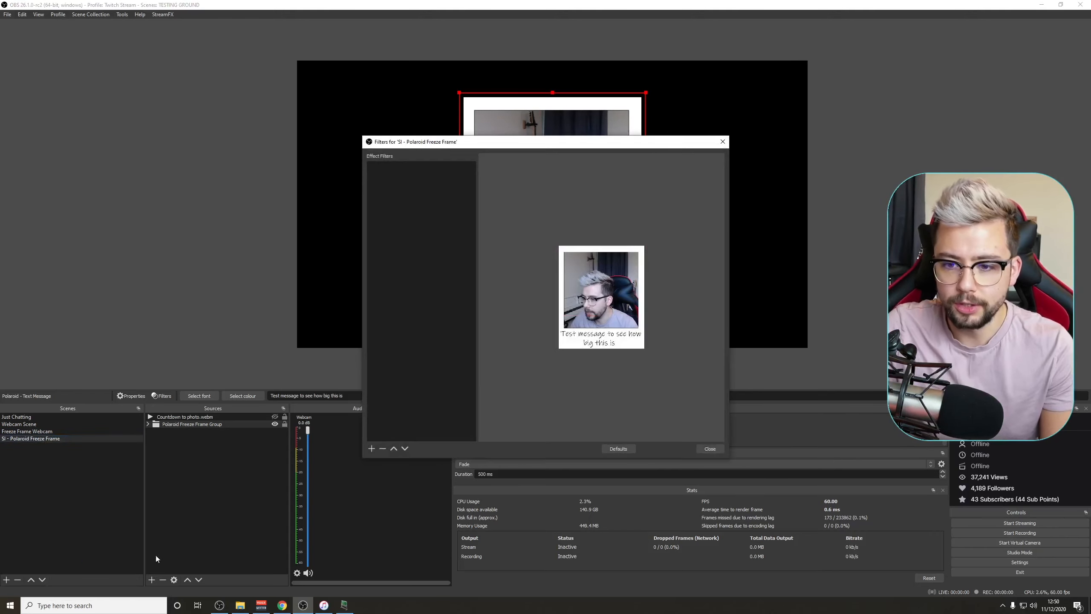
click(371, 450)
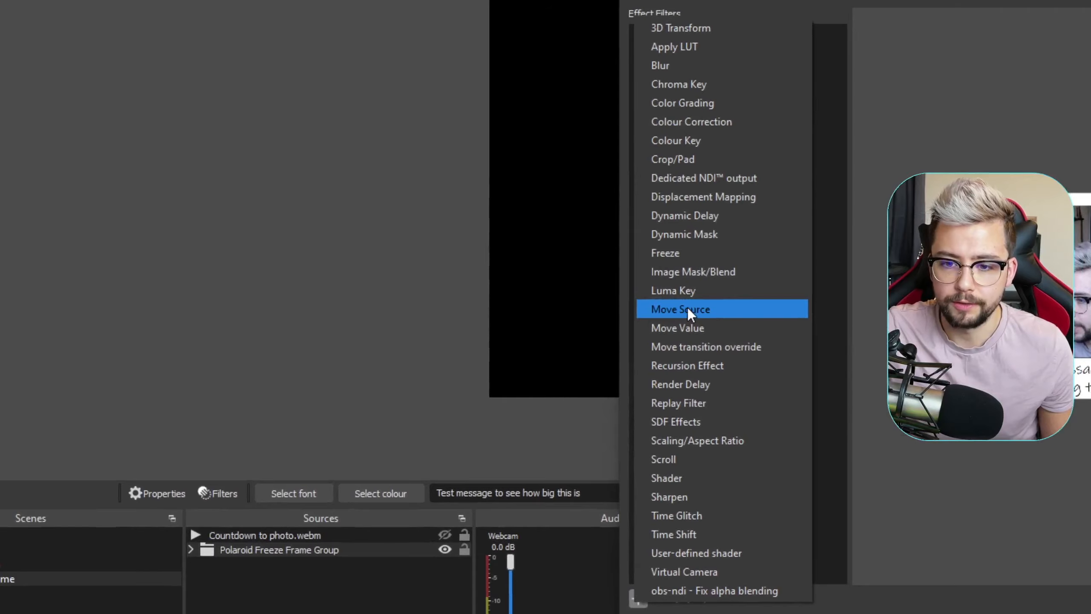
click(394, 304)
text(/)
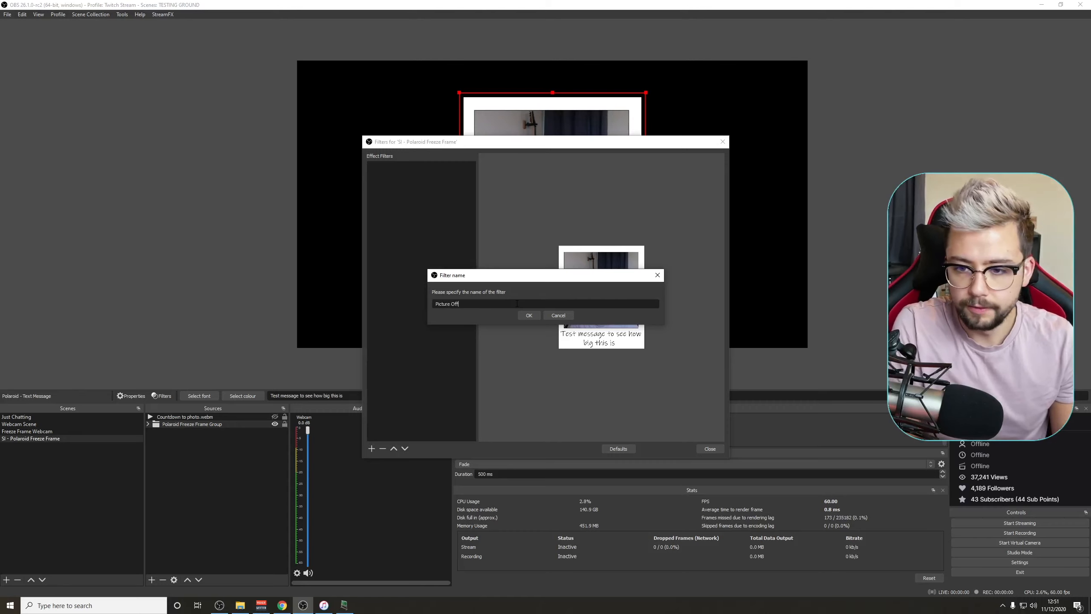
click(529, 315)
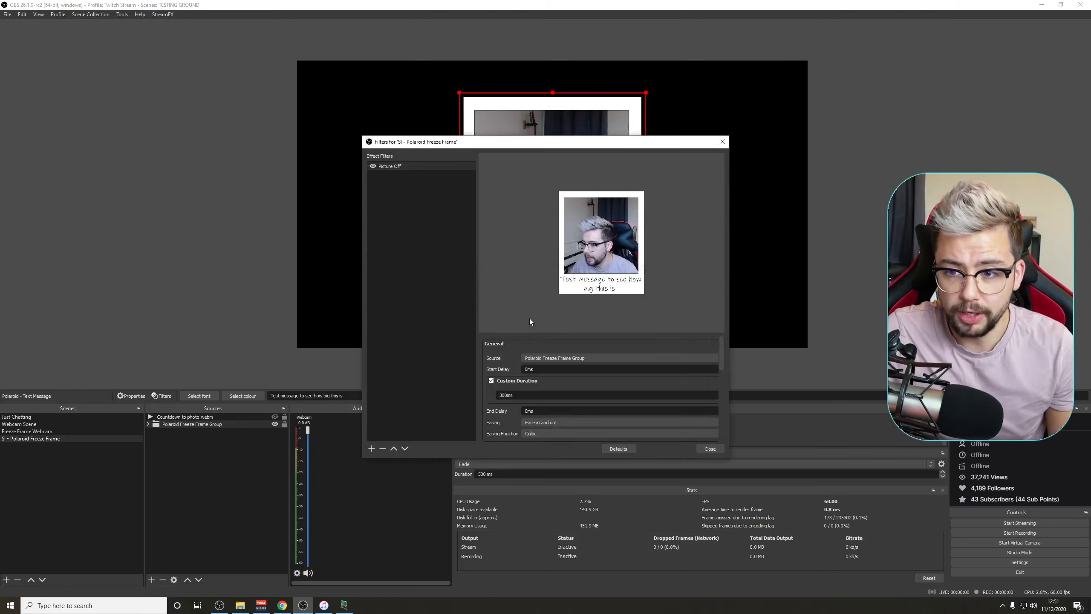
Step: Move the polaroid group completely off the canvas past its right edge and scale the group down
drag(475, 145, 255, 143)
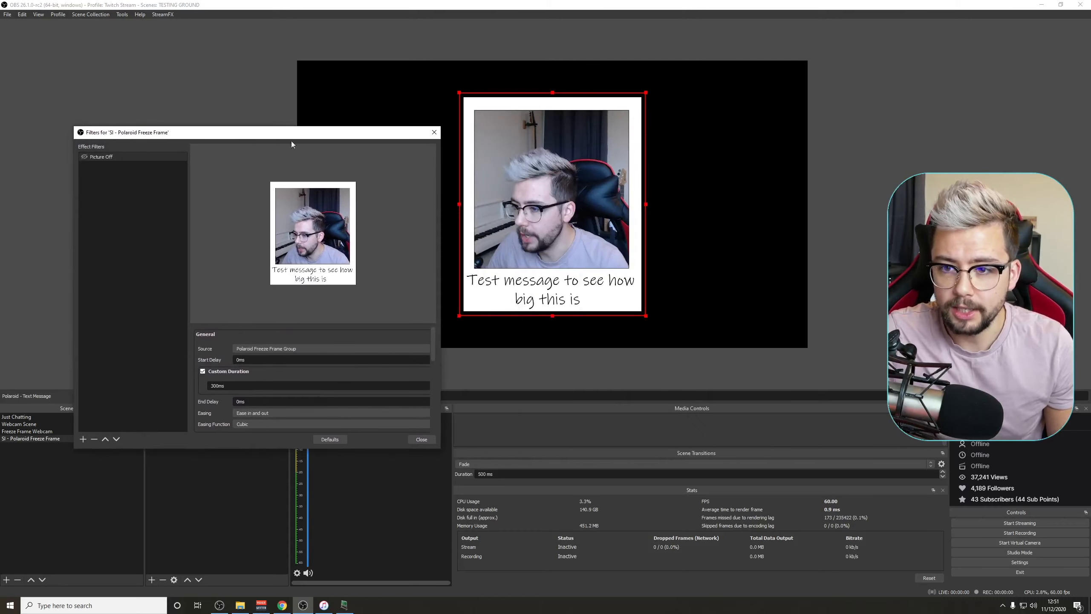
drag(538, 181, 908, 158)
drag(827, 70, 898, 155)
mouse_move(927, 239)
mouse_down()
mouse_move(617, 232)
mouse_move(727, 298)
mouse_move(717, 296)
mouse_move(838, 197)
mouse_move(918, 193)
mouse_up()
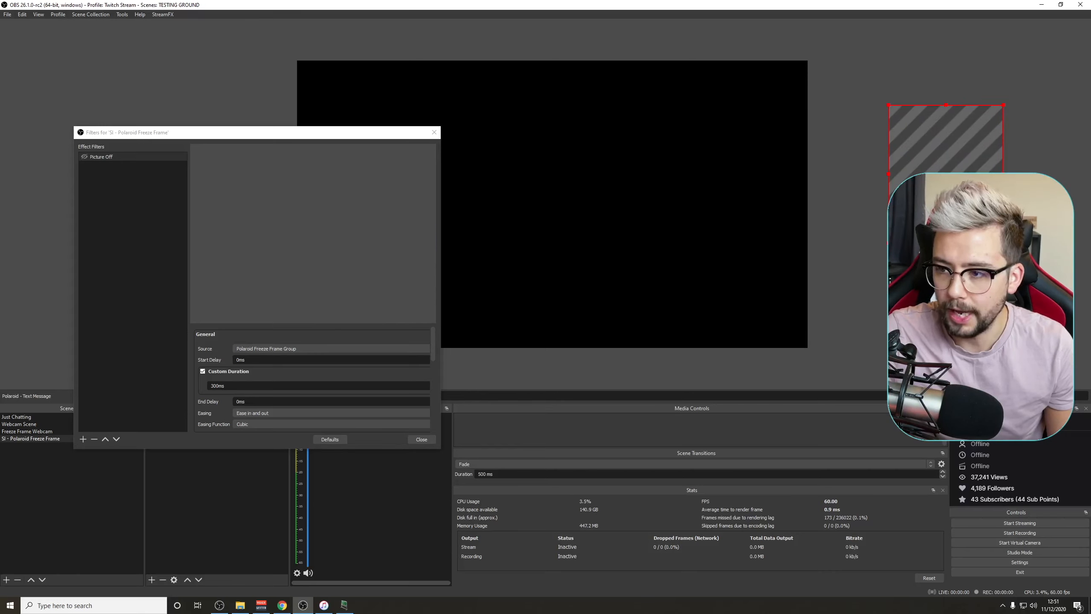
click(841, 294)
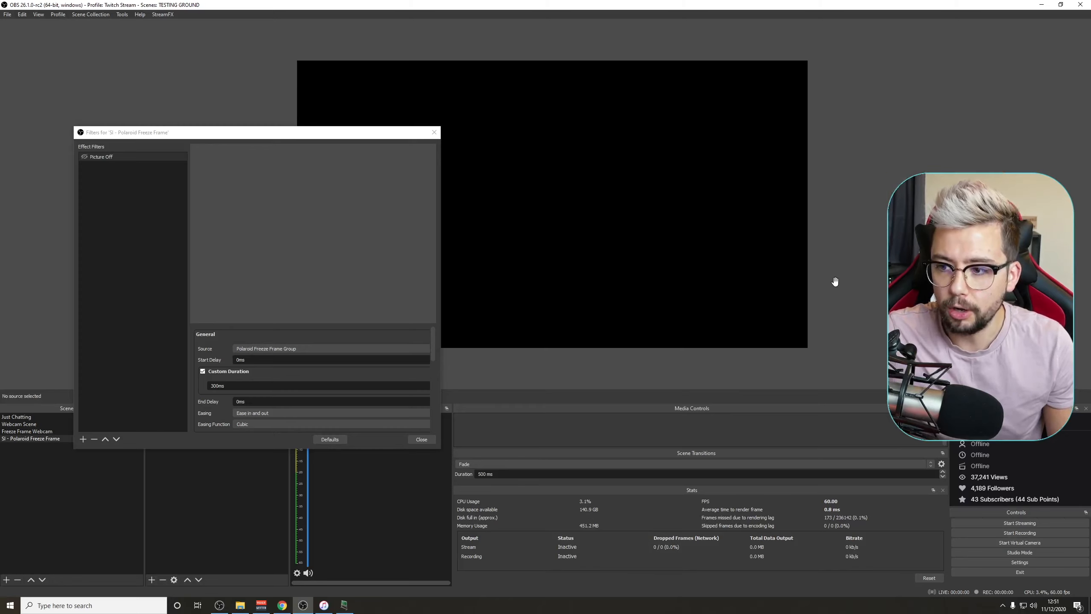
Step: Select the polaroid group and set the Picture Off filter's custom duration to 10 ms
scroll(836, 279, down, 5)
mouse_move(687, 236)
mouse_down()
mouse_move(786, 269)
mouse_move(684, 239)
mouse_move(735, 248)
mouse_move(679, 251)
mouse_move(701, 251)
mouse_up()
scroll(572, 263, up, 4)
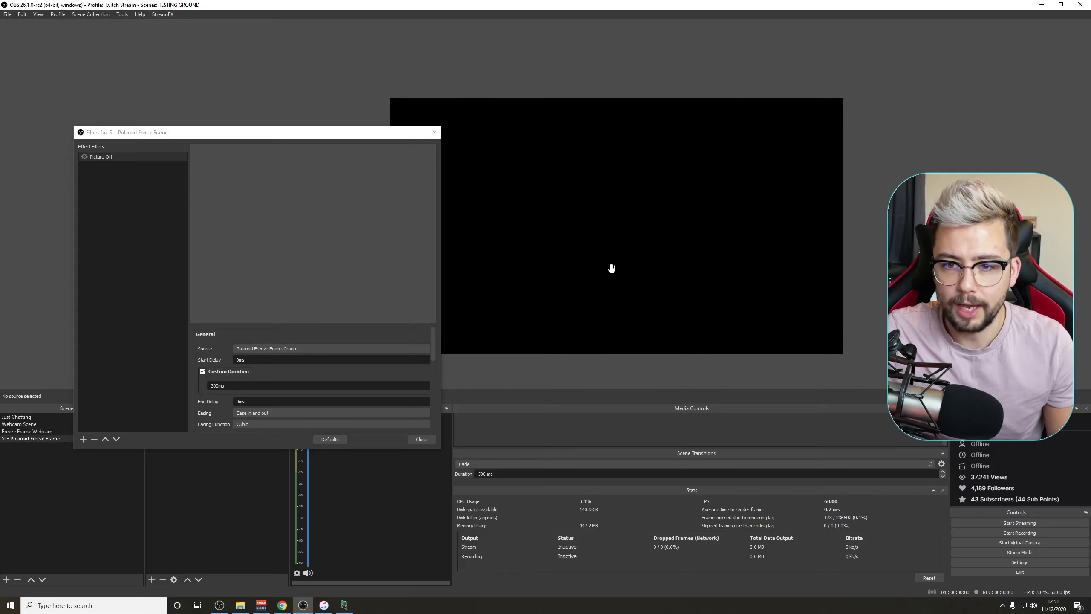
scroll(744, 275, down, 1)
drag(745, 275, 701, 273)
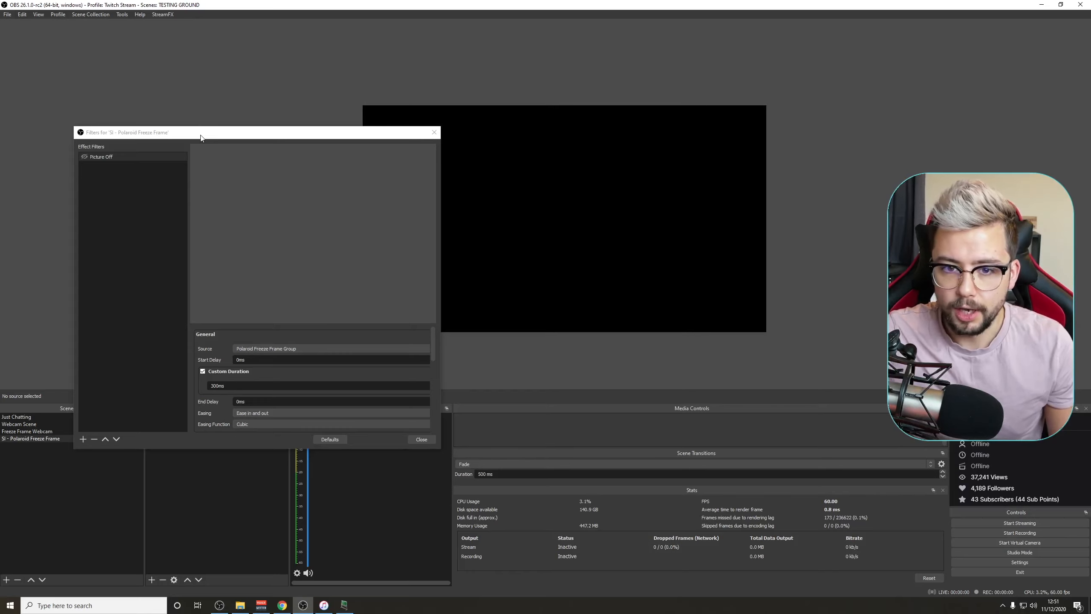
drag(201, 134, 199, 82)
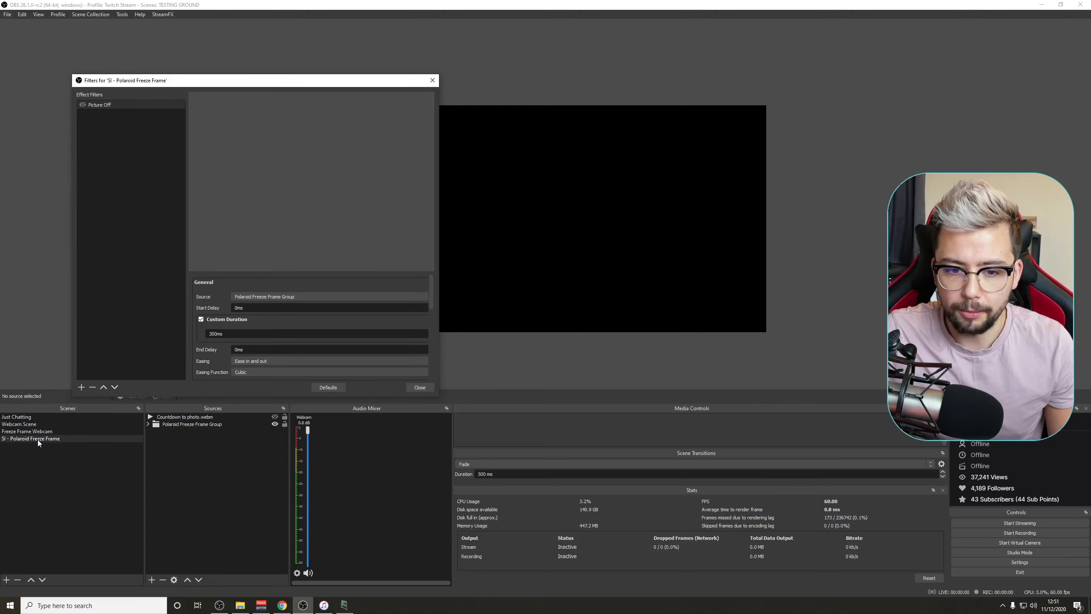
click(196, 424)
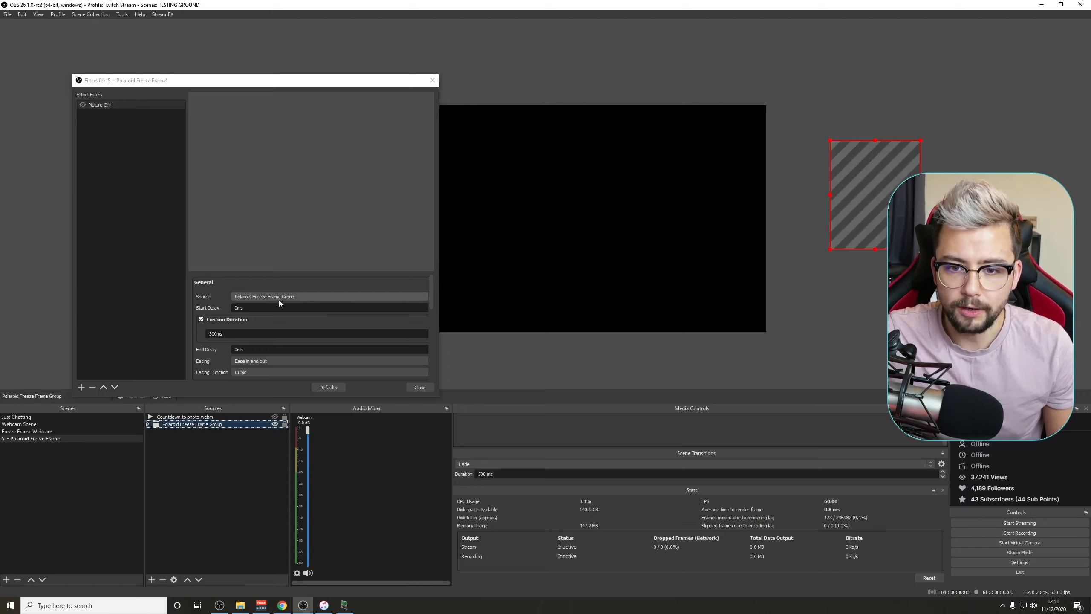
click(213, 334)
key(BackSpace)
key(BackSpace)
text(1)
Step: Capture the polaroid group's current off-canvas transform in the Picture Off filter
scroll(228, 326, down, 3)
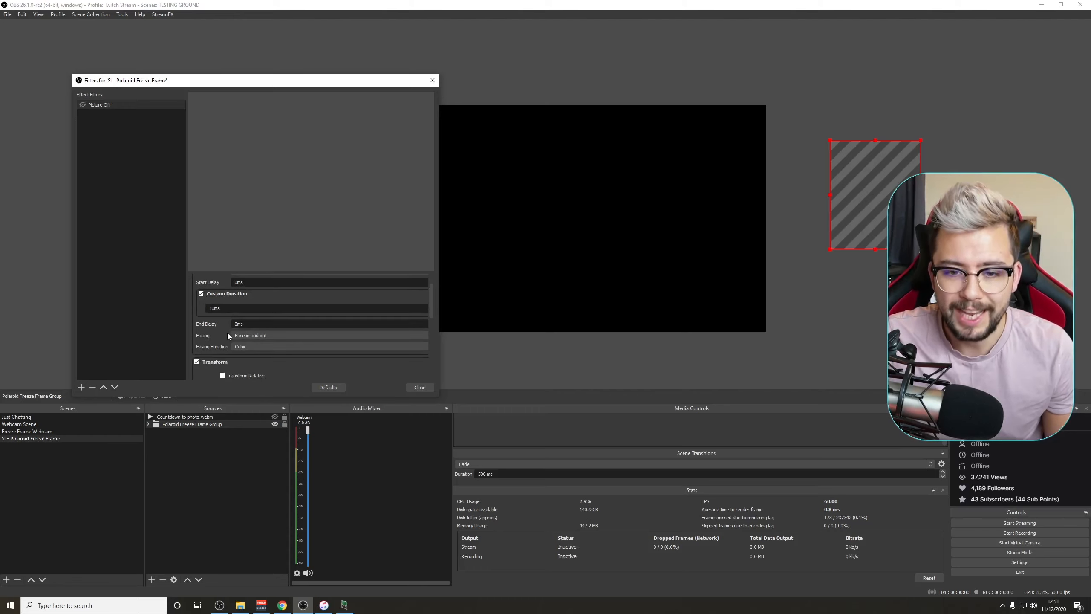
scroll(235, 318, down, 2)
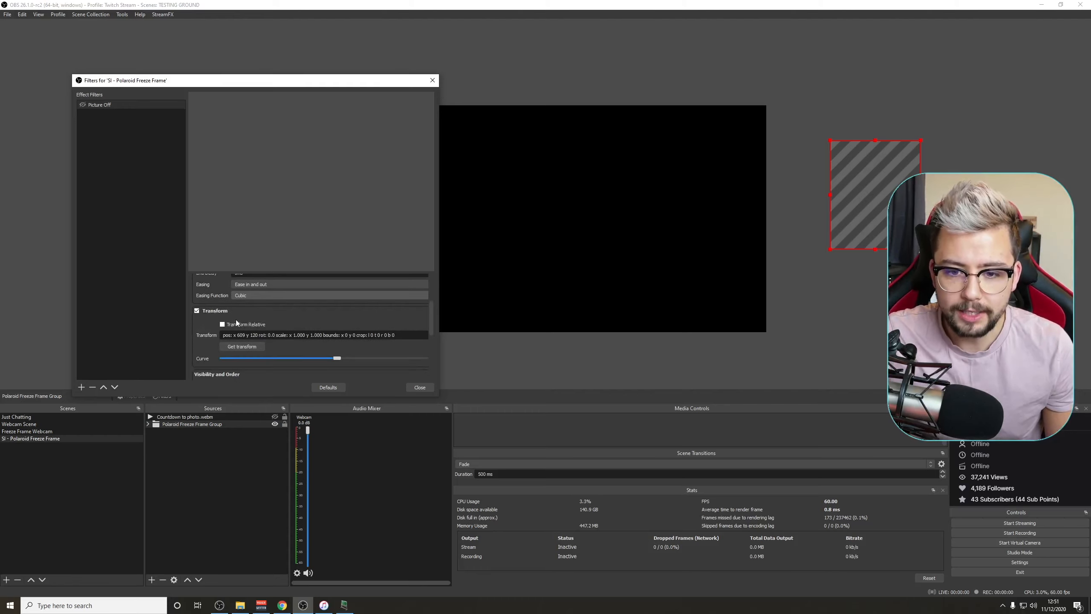
click(239, 346)
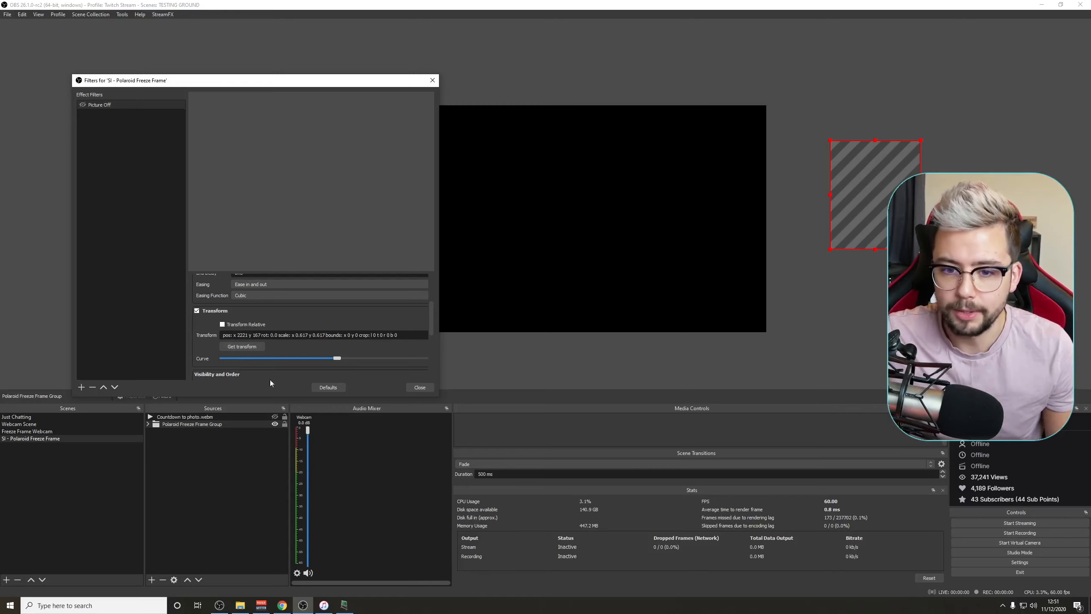
scroll(197, 339, down, 5)
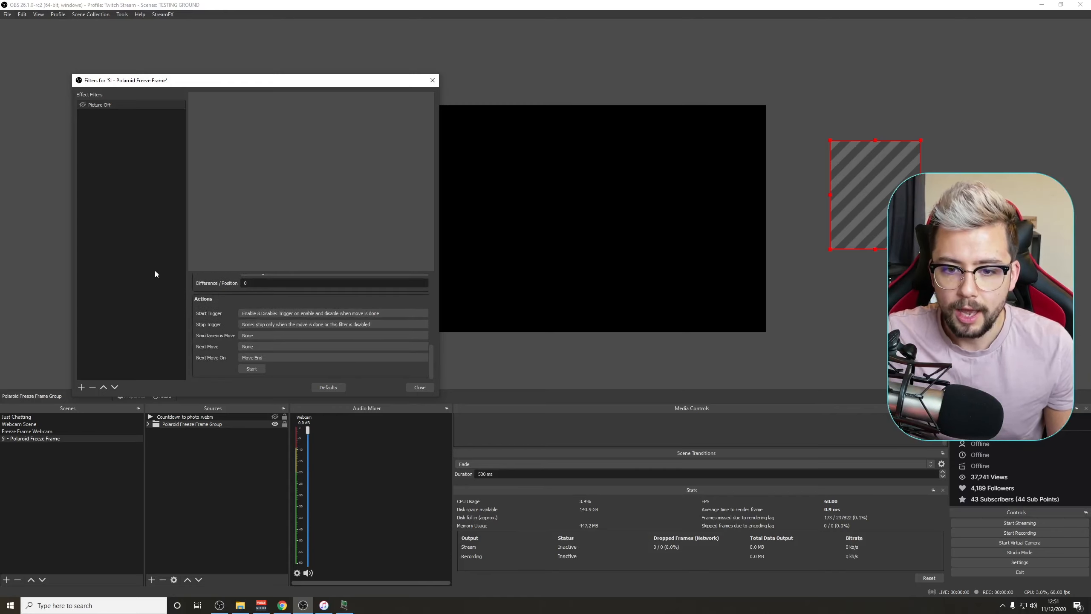
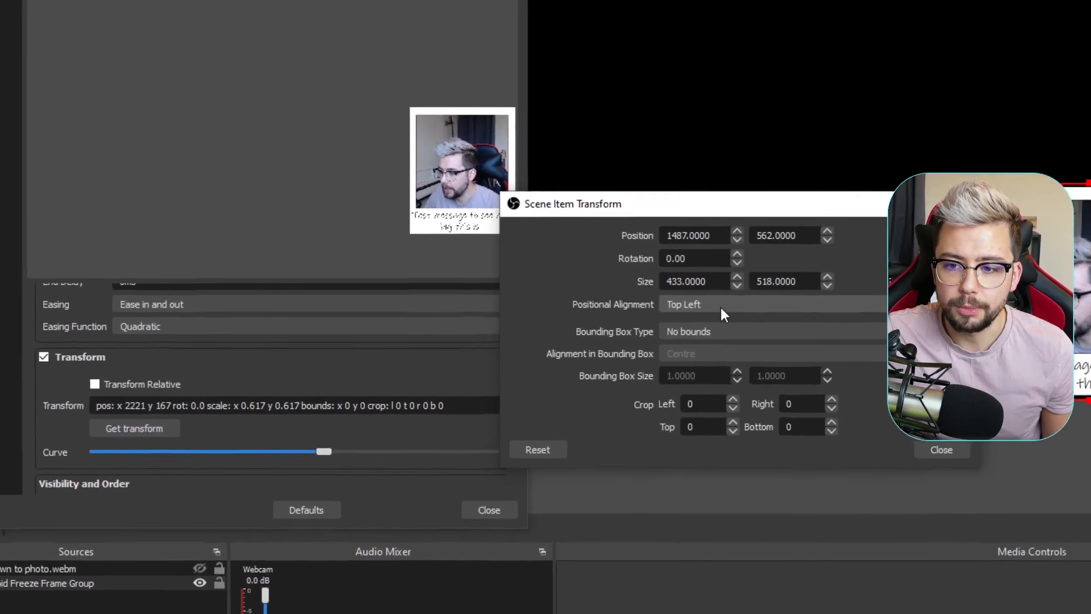
Step: Set the polaroid group's positional alignment to Centre and place the group in the canvas's lower-right corner
click(567, 288)
click(659, 309)
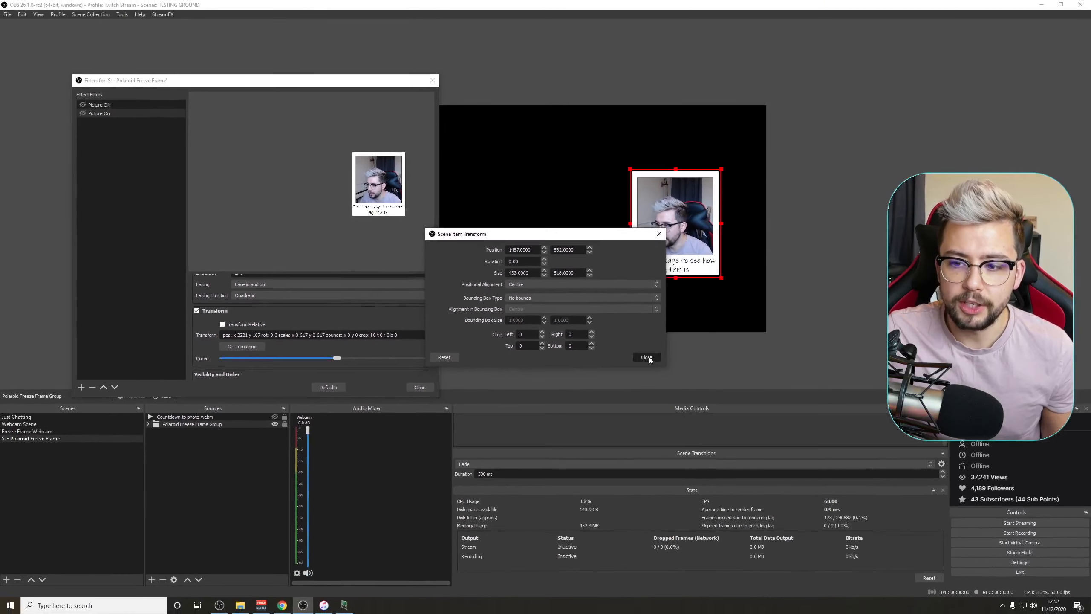
click(646, 357)
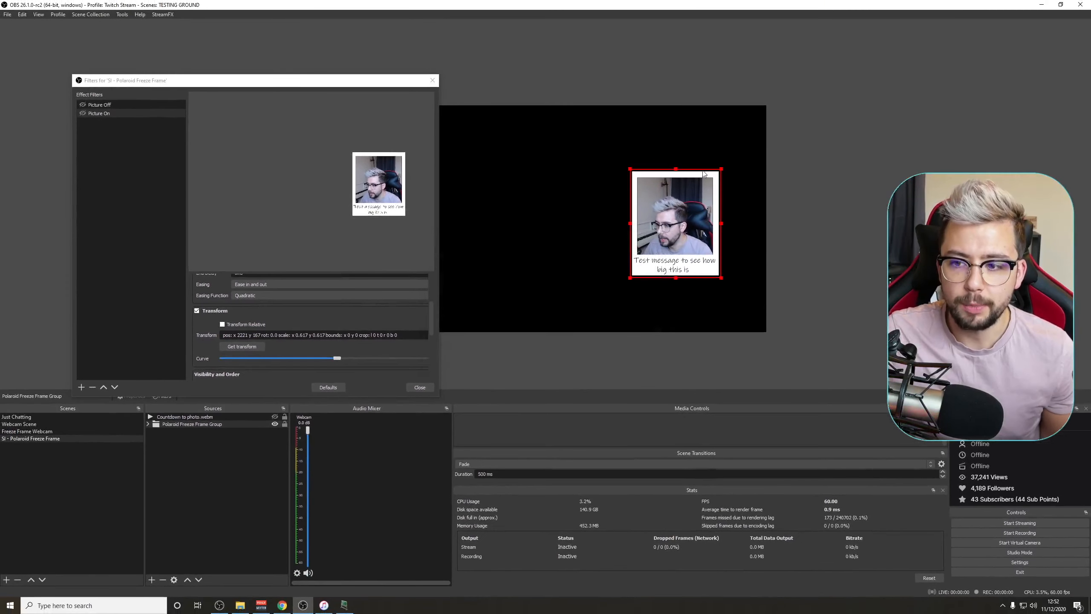
drag(665, 222, 709, 277)
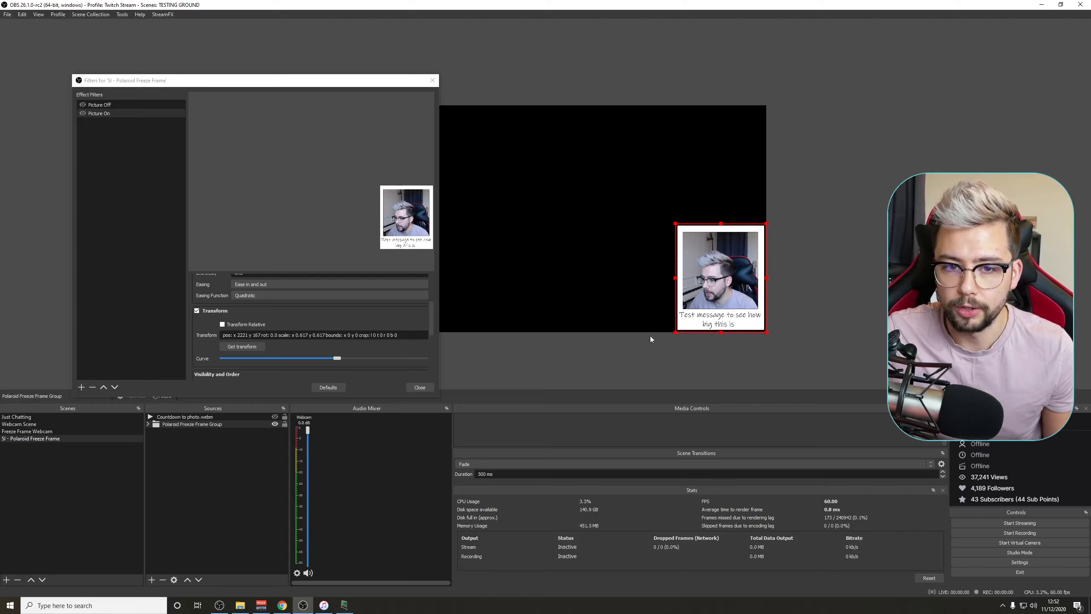
Step: Trigger the Picture Off filter, move the polaroid group farther right off the canvas, and recapture its transform in that filter
click(103, 106)
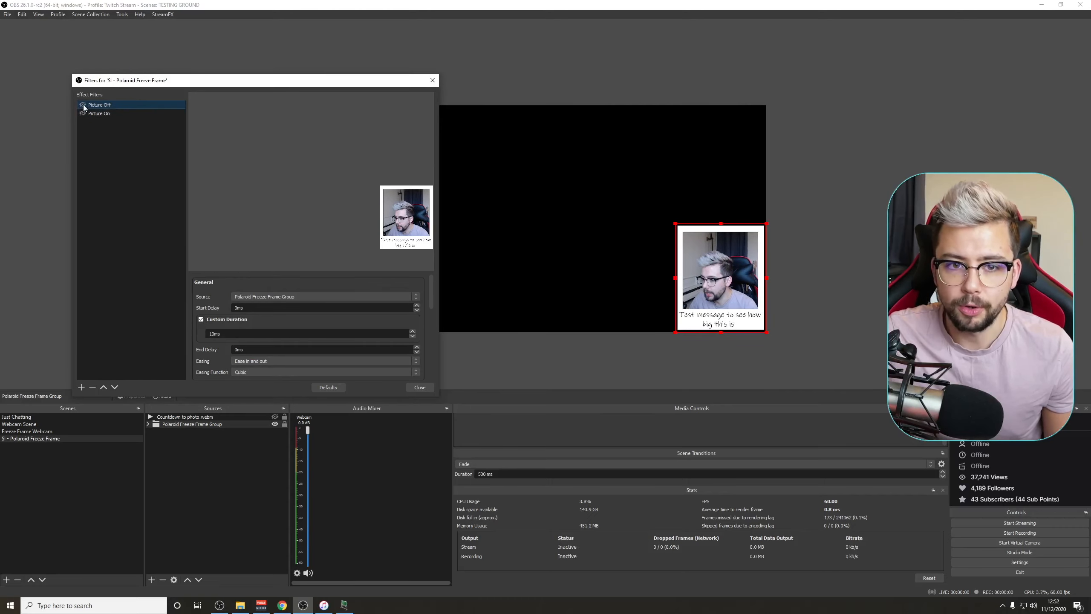
click(83, 104)
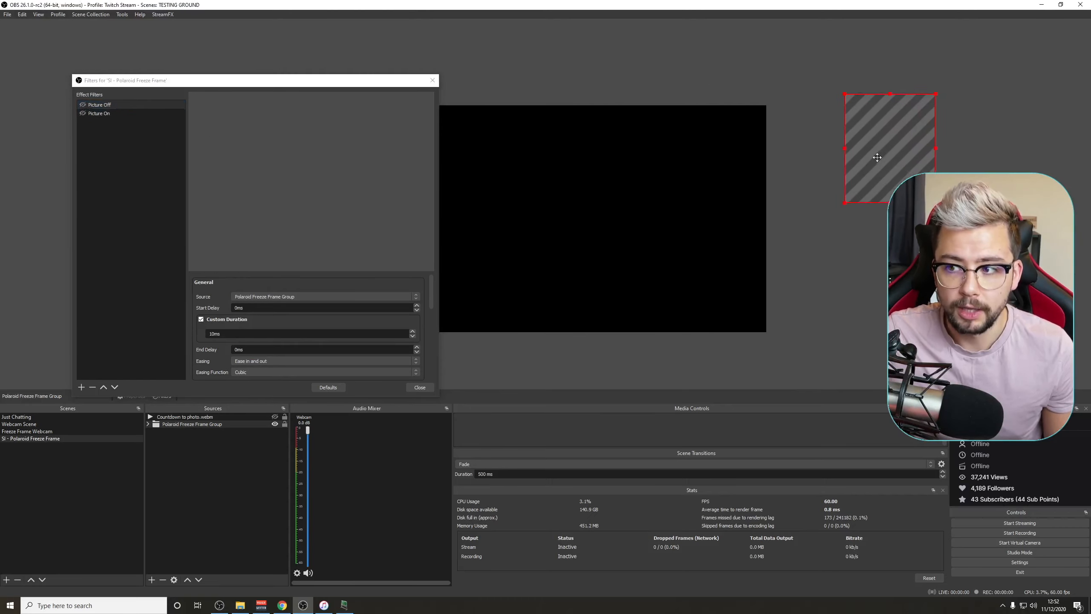
scroll(209, 356, down, 3)
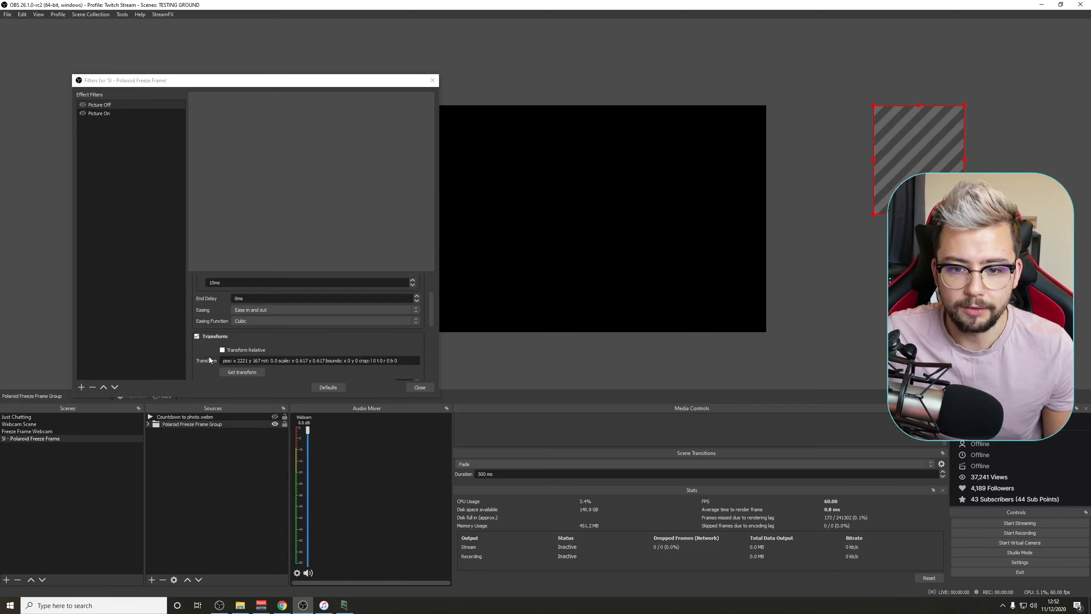
click(240, 346)
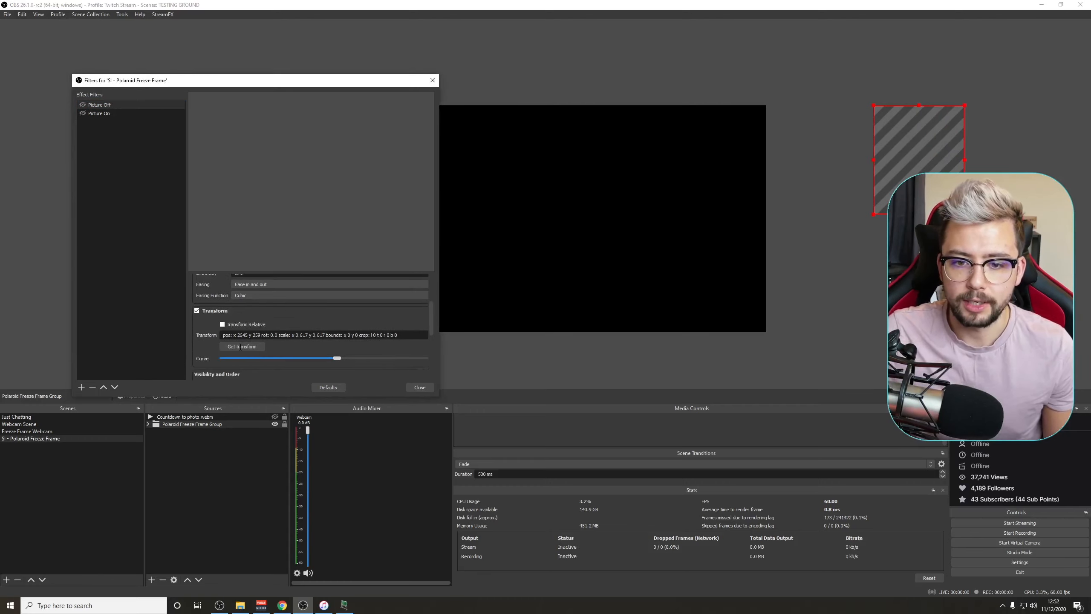
Step: Place the polaroid group back in the canvas's lower-right corner and capture its transform in the Picture On filter
click(113, 112)
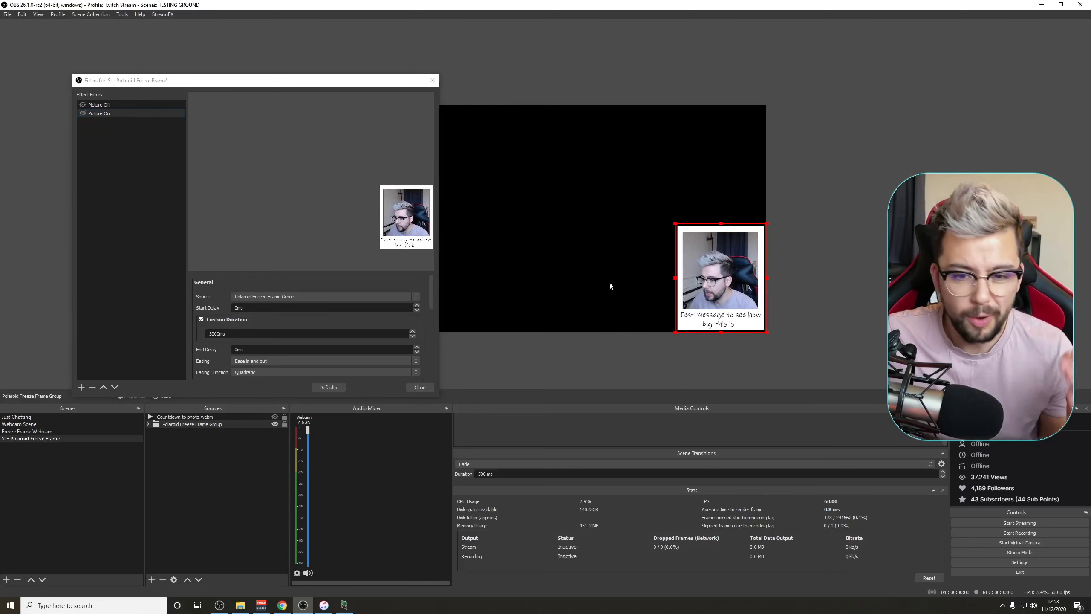
scroll(201, 358, down, 3)
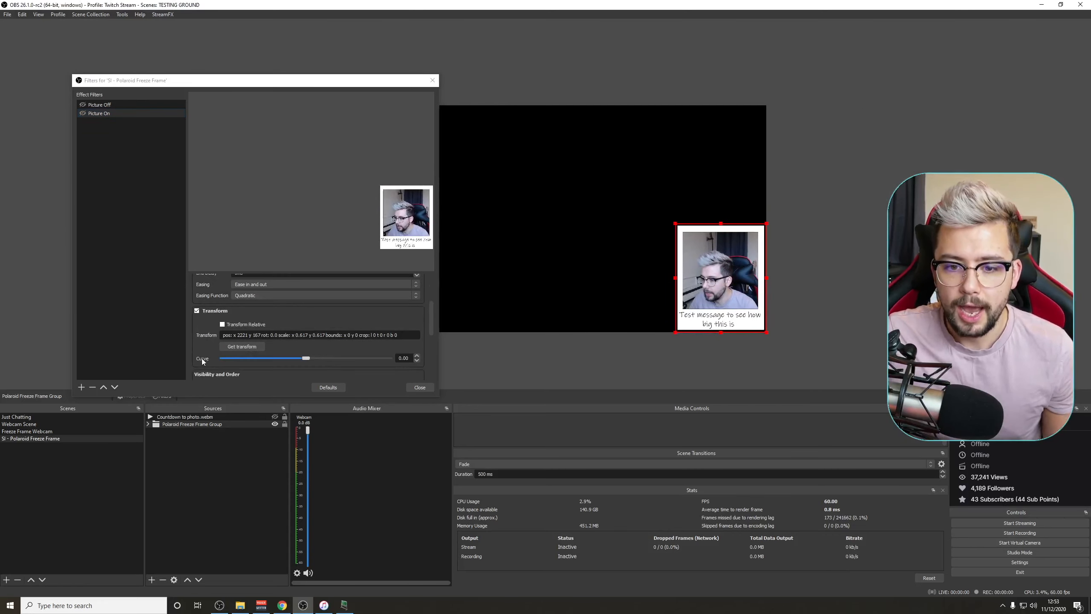
scroll(245, 346, up, 3)
double_click(245, 347)
scroll(213, 359, down, 1)
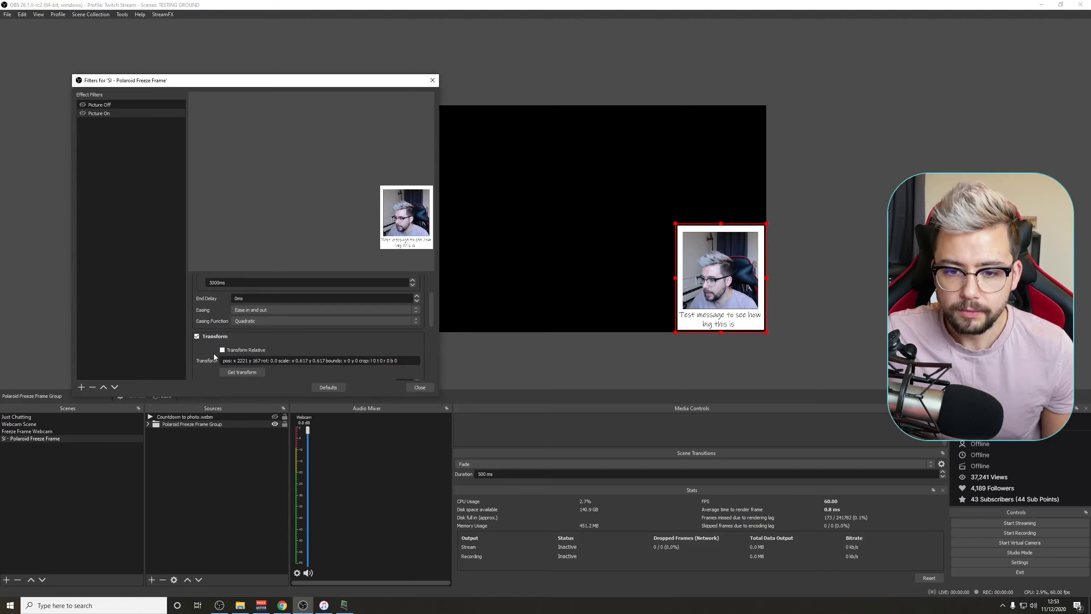
click(236, 372)
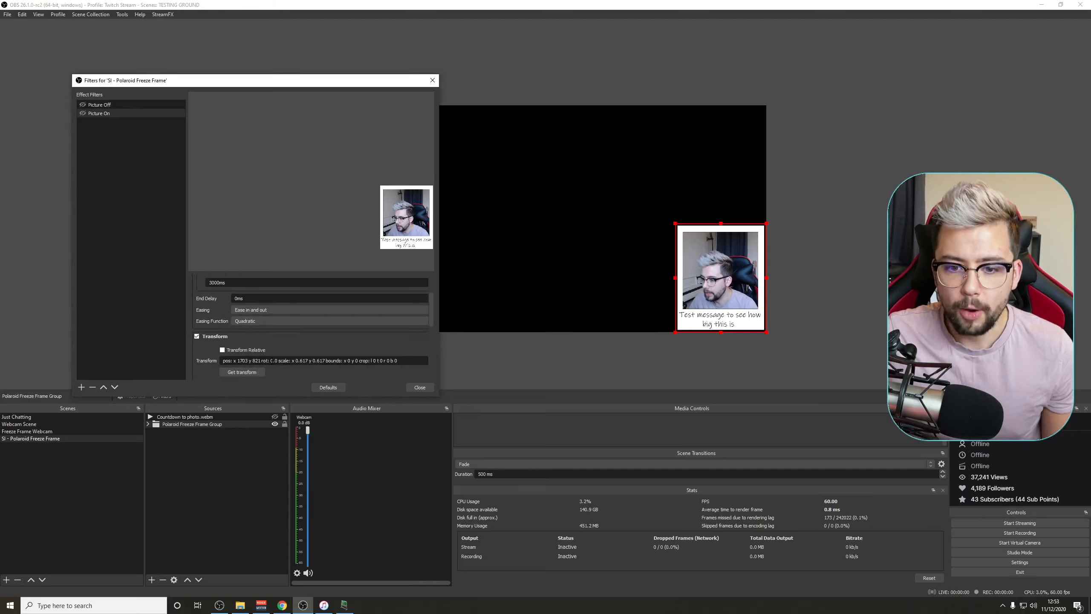
Step: Set the rotation in the Picture On filter's transform to 700 and trigger the filter to test the spin
key(BackSpace)
text(700)
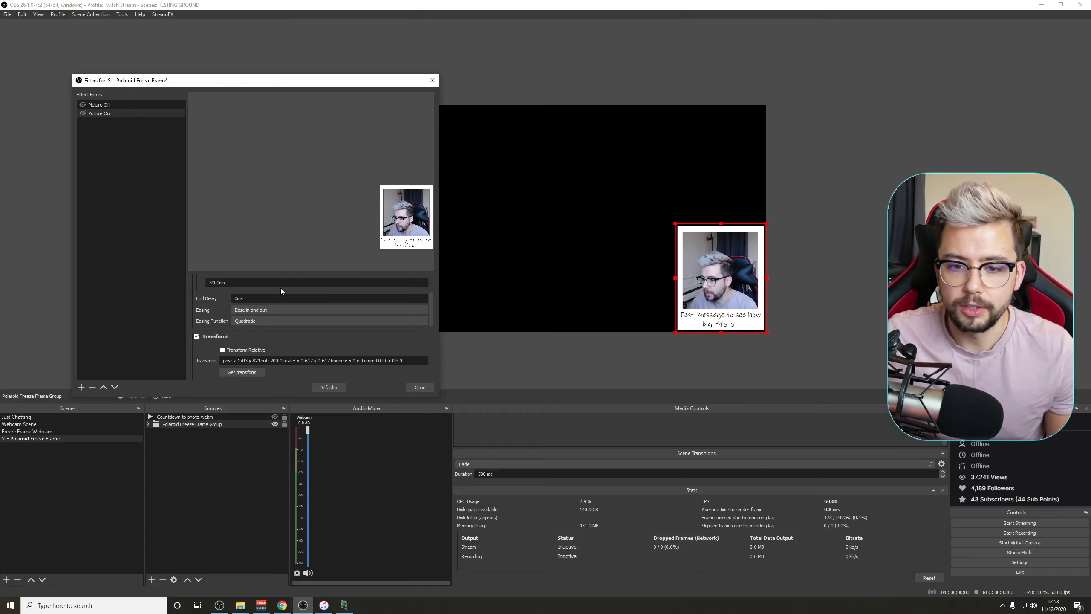
click(82, 113)
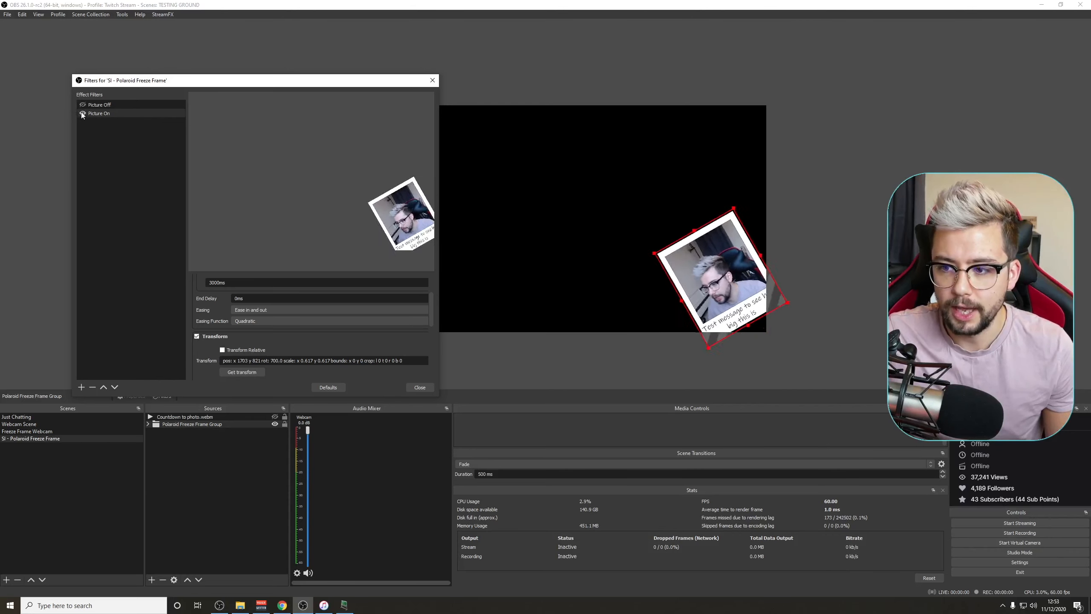
Step: Nudge the tilted polaroid group slightly left on the canvas and recapture its transform in the Picture On filter
drag(712, 290, 704, 289)
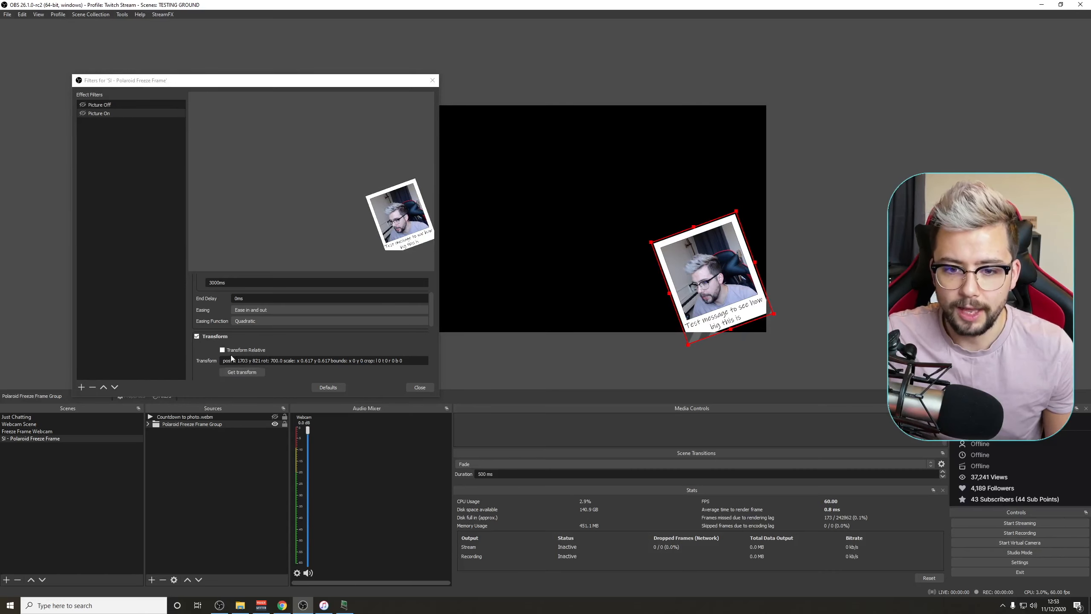
click(247, 372)
scroll(210, 357, down, 5)
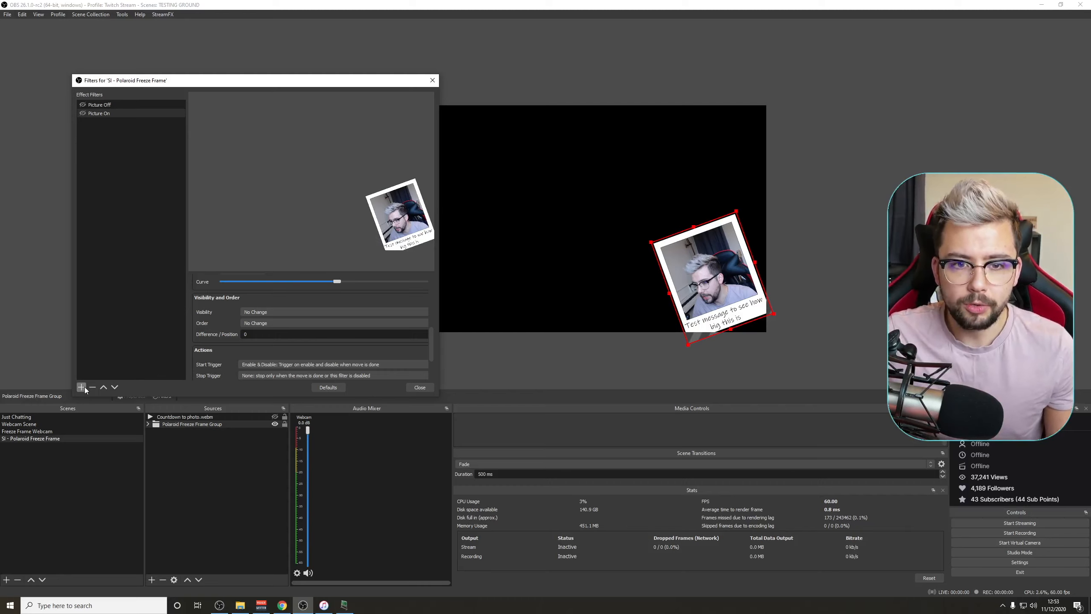
Step: Rename the Picture Off filter as "Picture Reset"
click(100, 105)
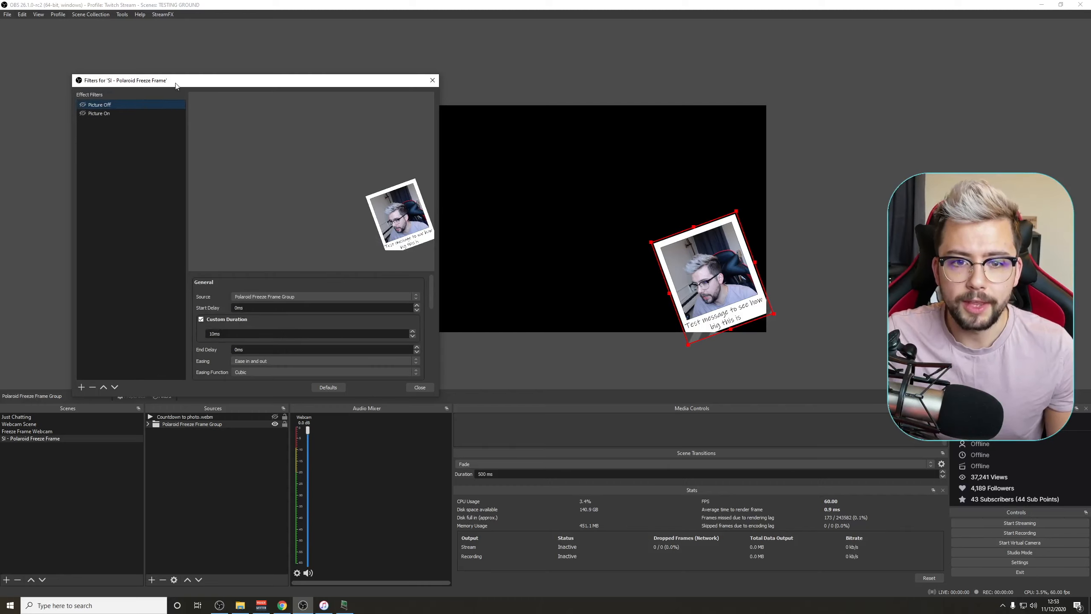
drag(175, 86, 236, 89)
right_click(163, 108)
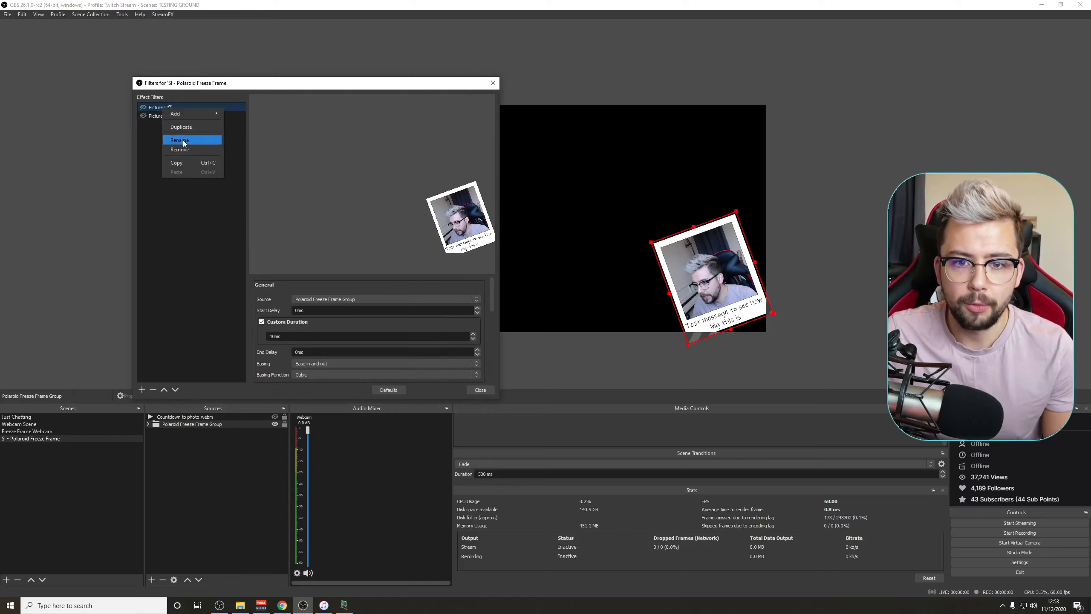
click(184, 143)
key(BackSpace)
key(BackSpace)
key(BackSpace)
text(Reset)
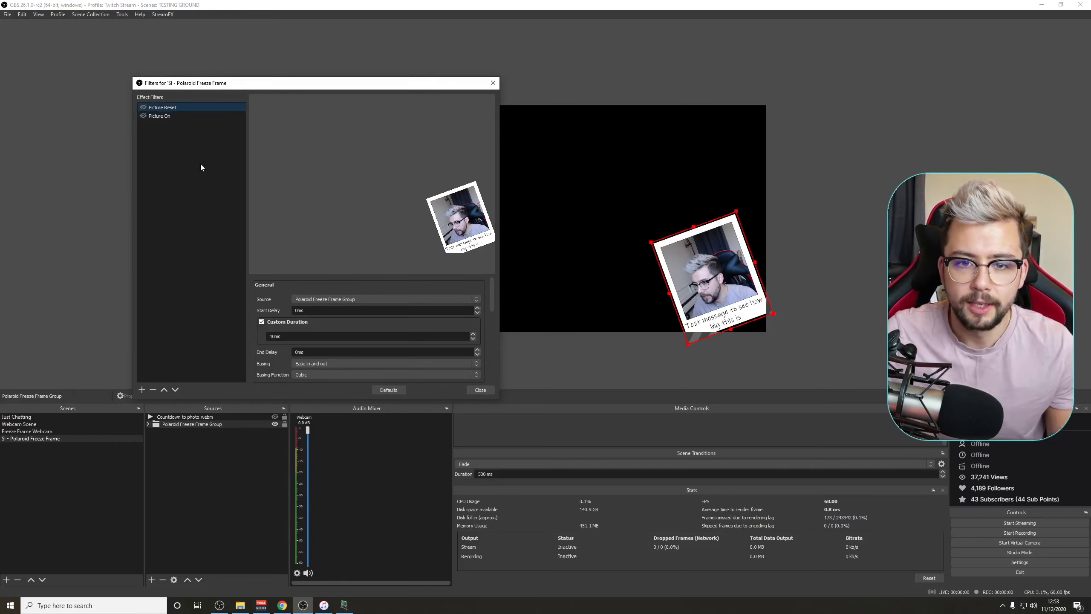
Step: Add another Move Source filter named "Picture Off" to the SI - Polaroid Freeze Frame scene
click(142, 390)
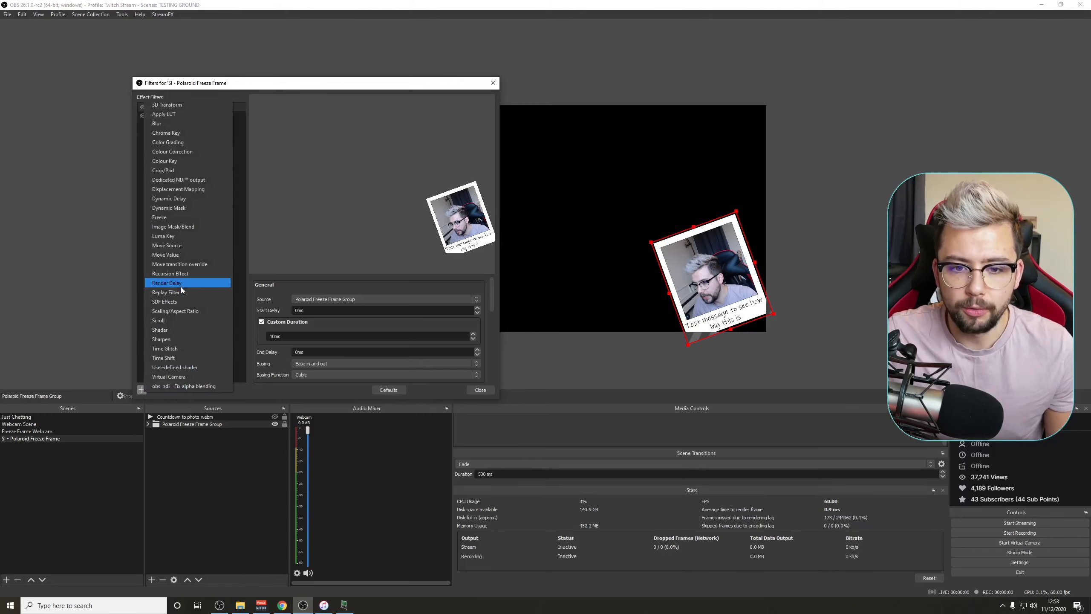
click(183, 245)
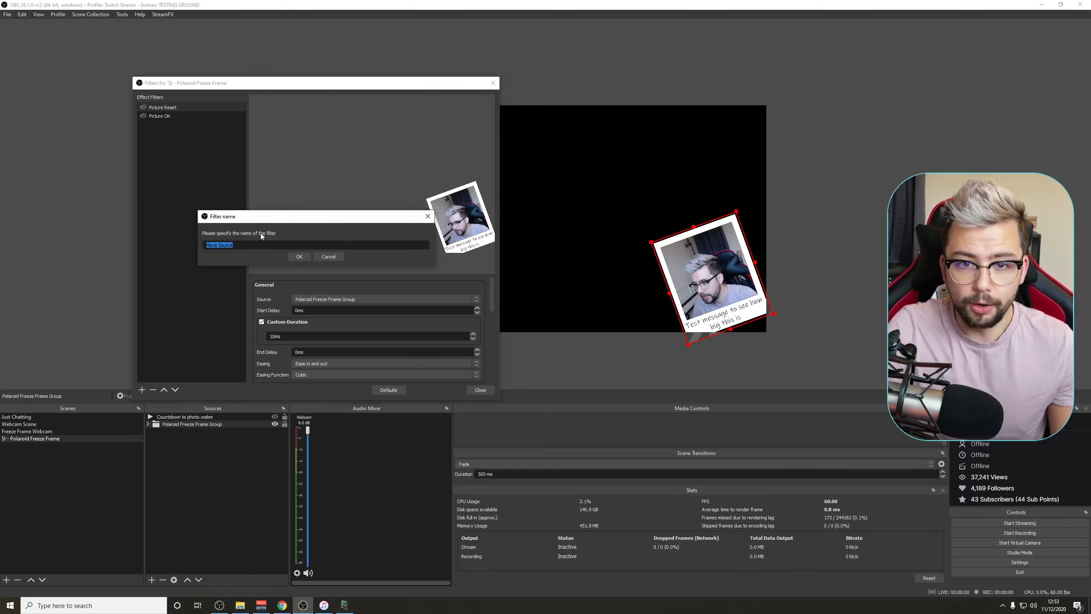
text(Picture)
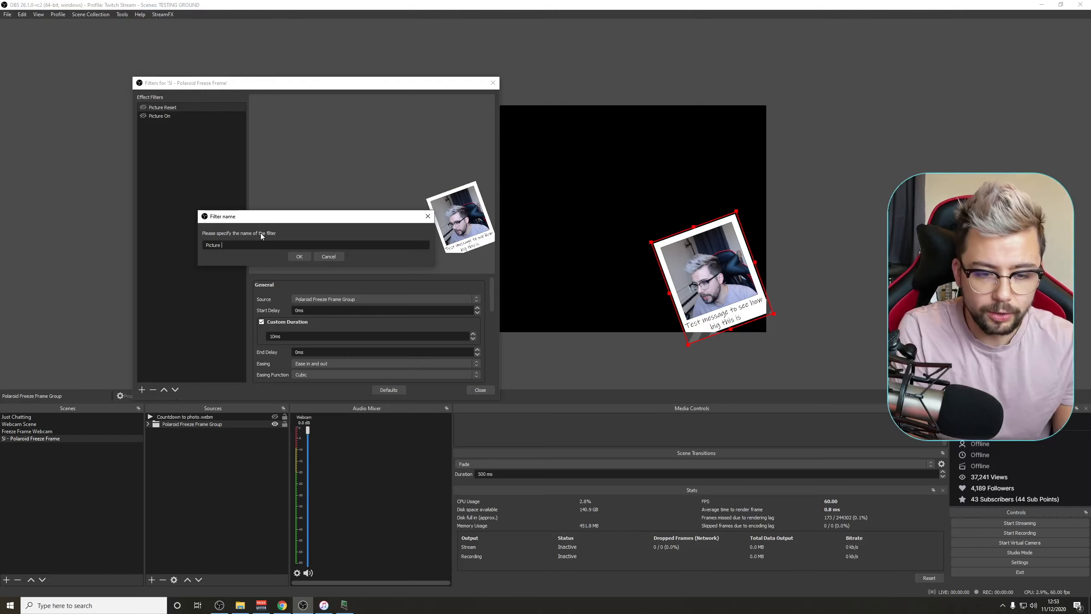
text( Off)
key(Return)
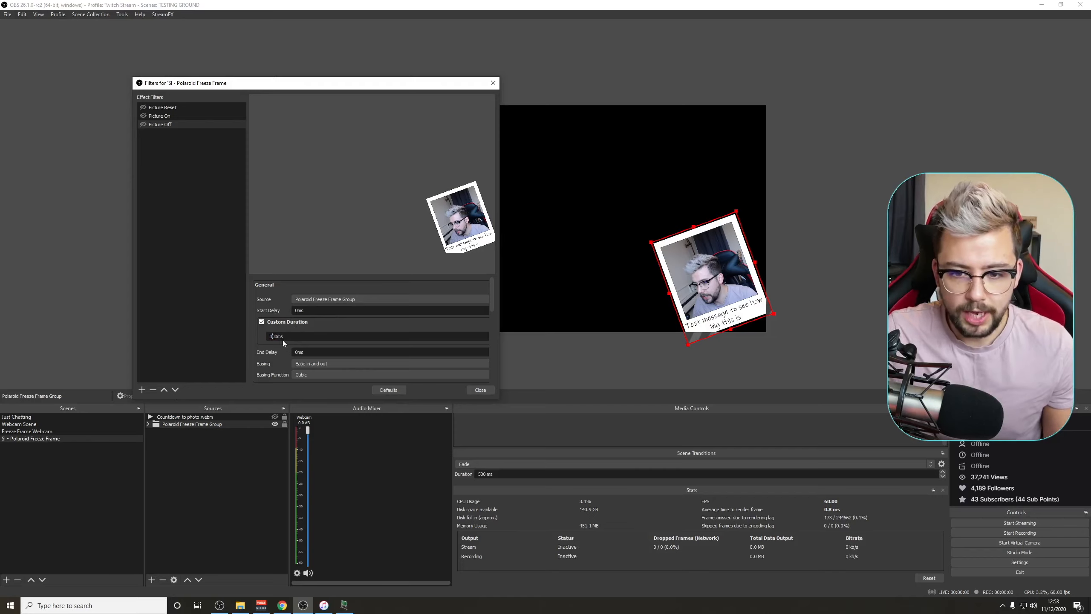
Step: Set the new Picture Off filter's custom duration to 2000 ms and its easing function to Quadratic
text(20)
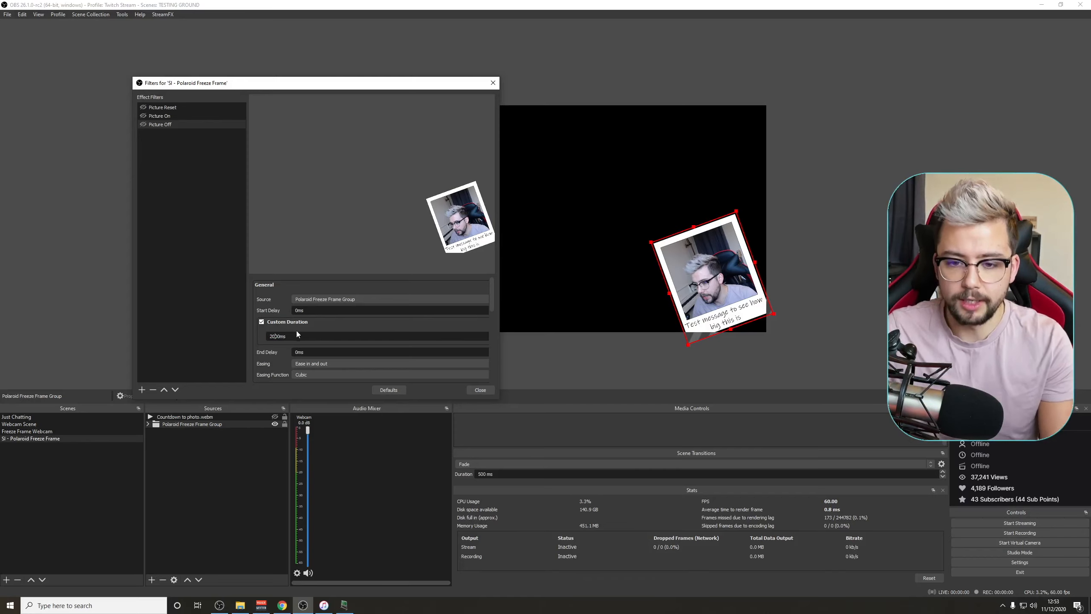
scroll(292, 326, down, 2)
click(306, 323)
click(305, 323)
scroll(287, 317, down, 1)
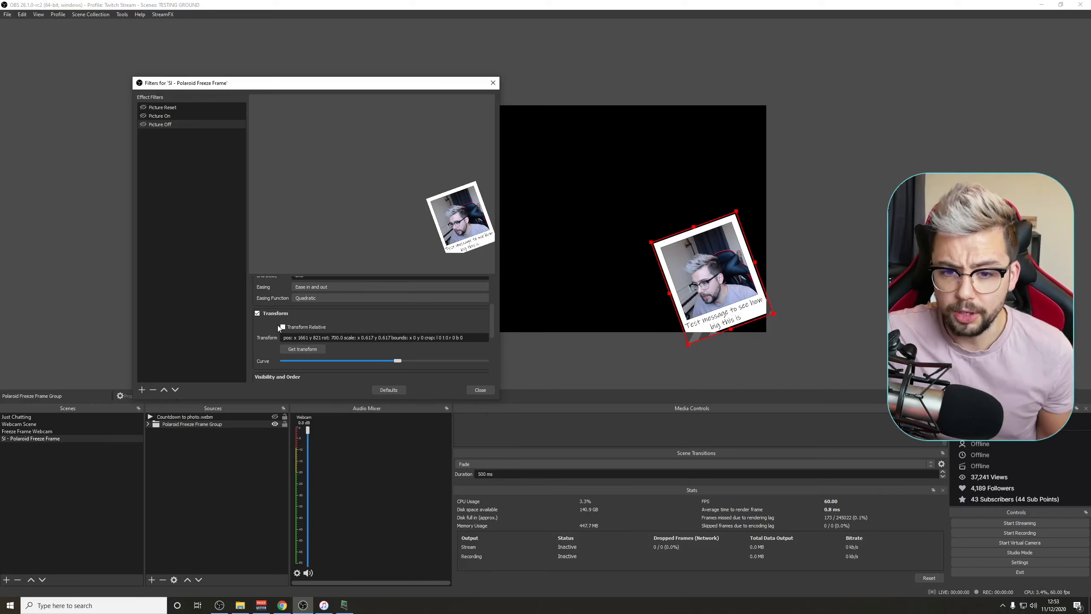
Step: Move the tilted polaroid group off the canvas past its lower-right corner and capture that transform in the Picture Off filter
drag(710, 276, 786, 375)
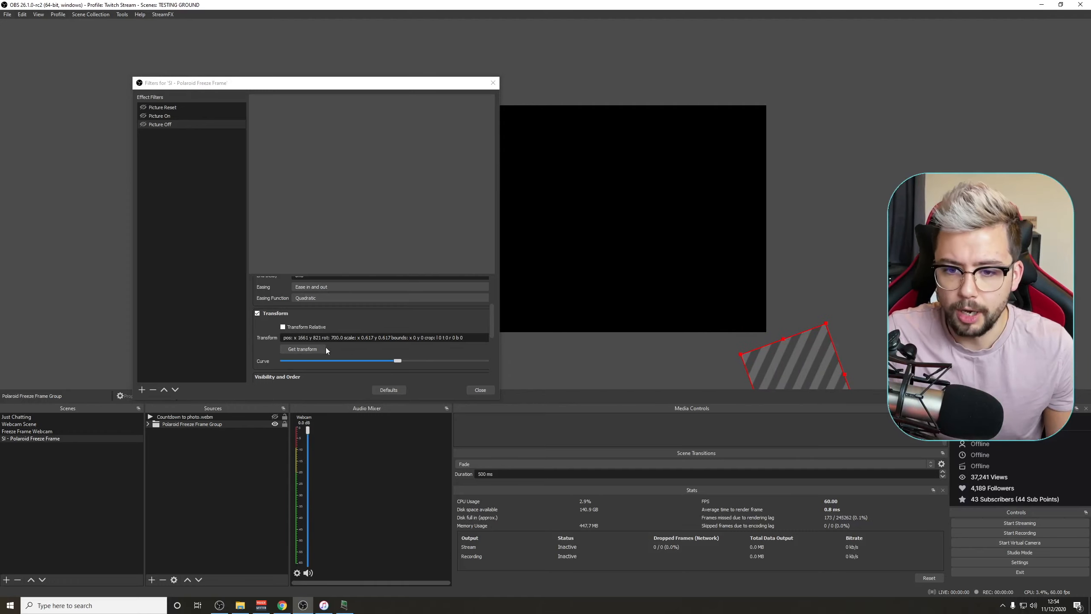
click(295, 348)
scroll(257, 339, down, 3)
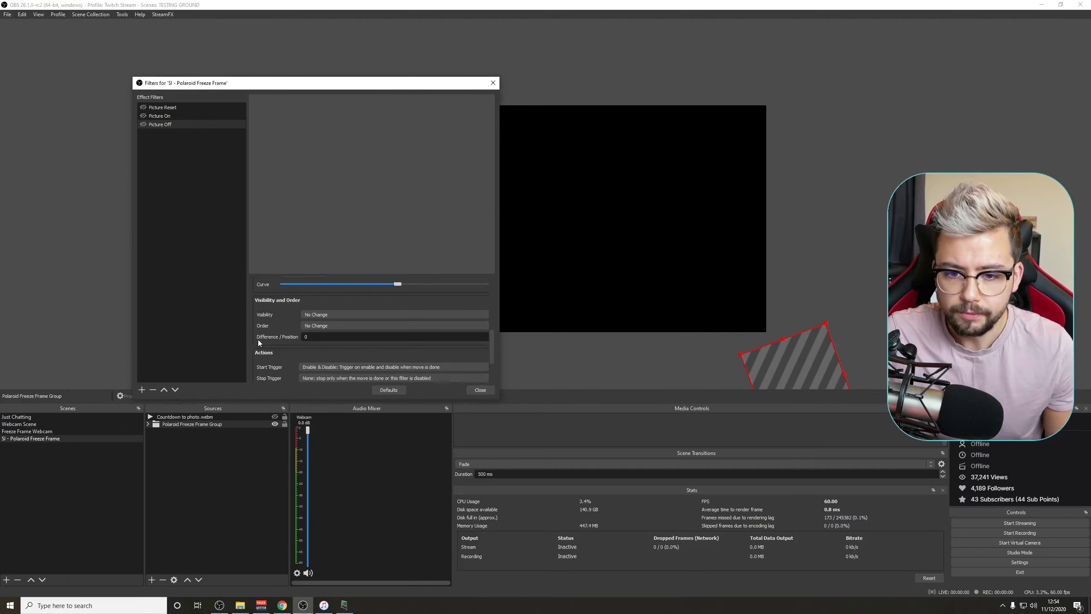
Step: Run the Picture On filter to bring the polaroid back onto the canvas, and close the scene's filters
scroll(257, 339, down, 1)
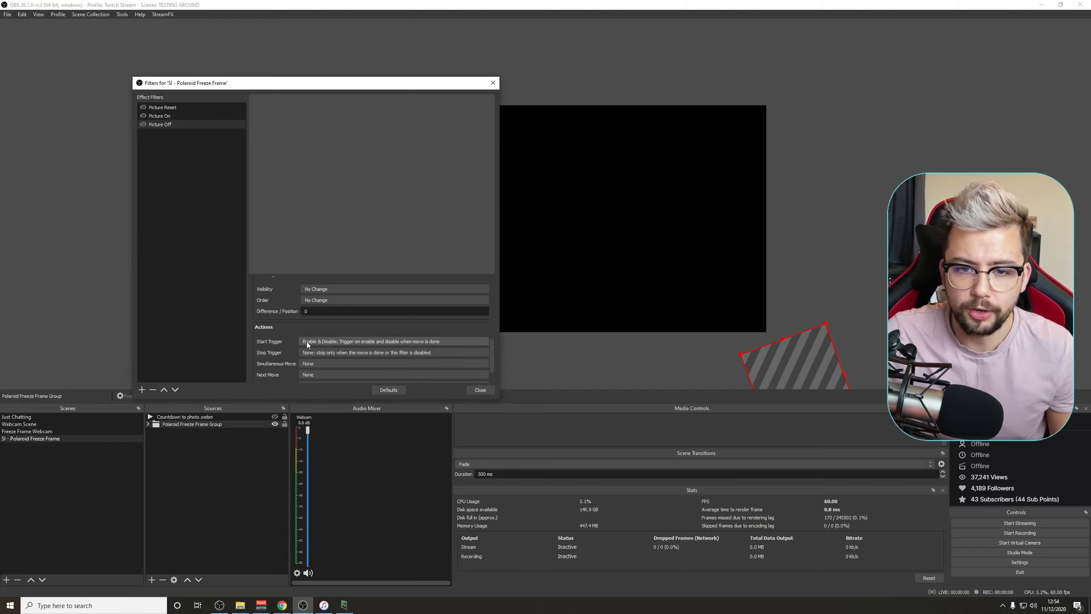
click(143, 115)
click(144, 116)
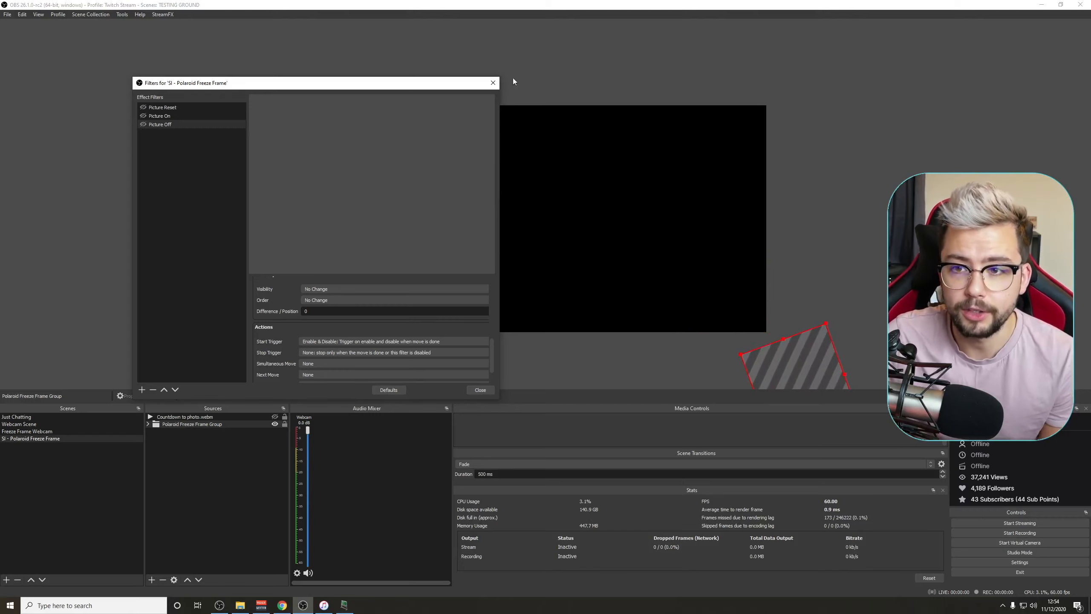
click(144, 116)
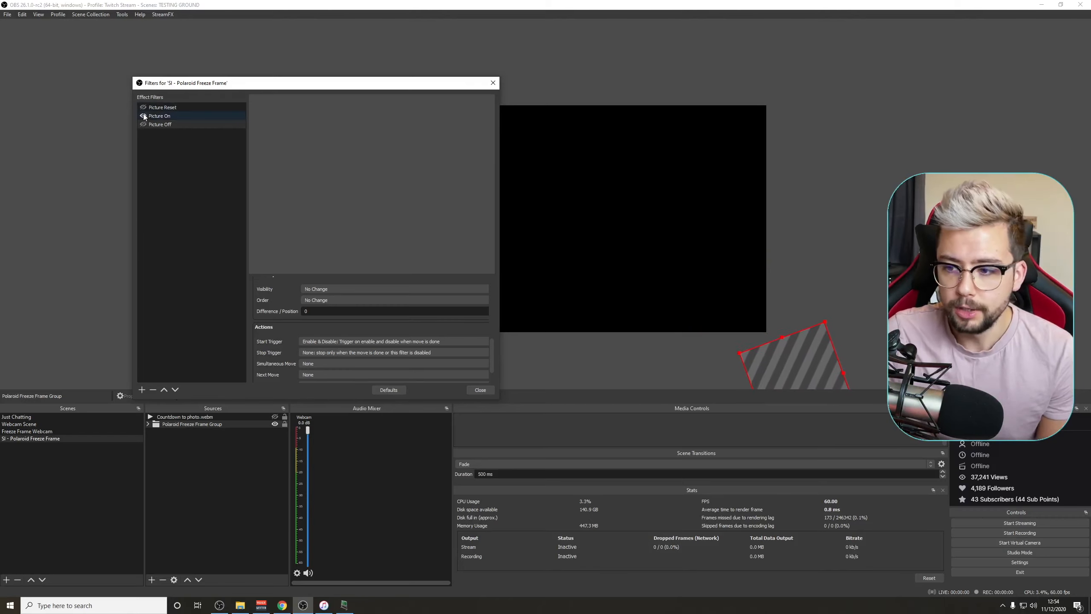
click(493, 83)
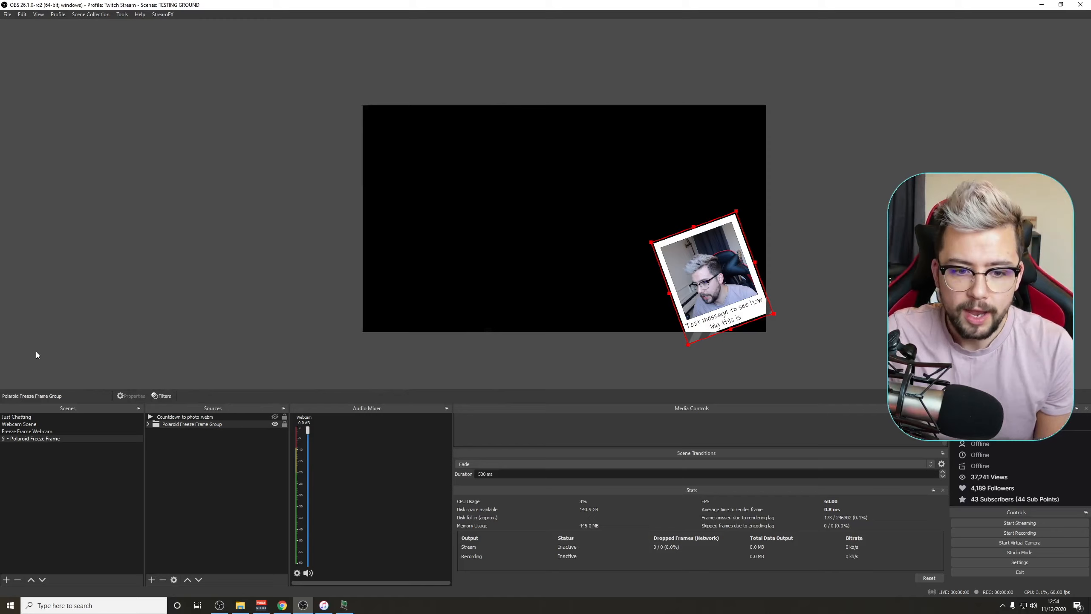
Step: Add a Colour Correction filter with its default name to the Freeze Frame Webcam scene
click(28, 432)
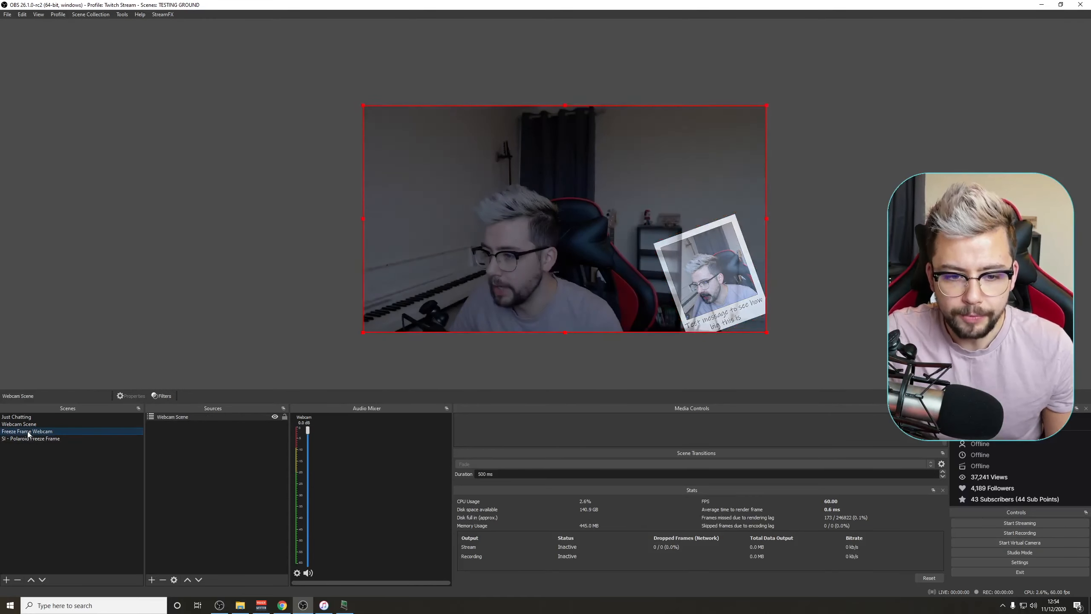
right_click(29, 431)
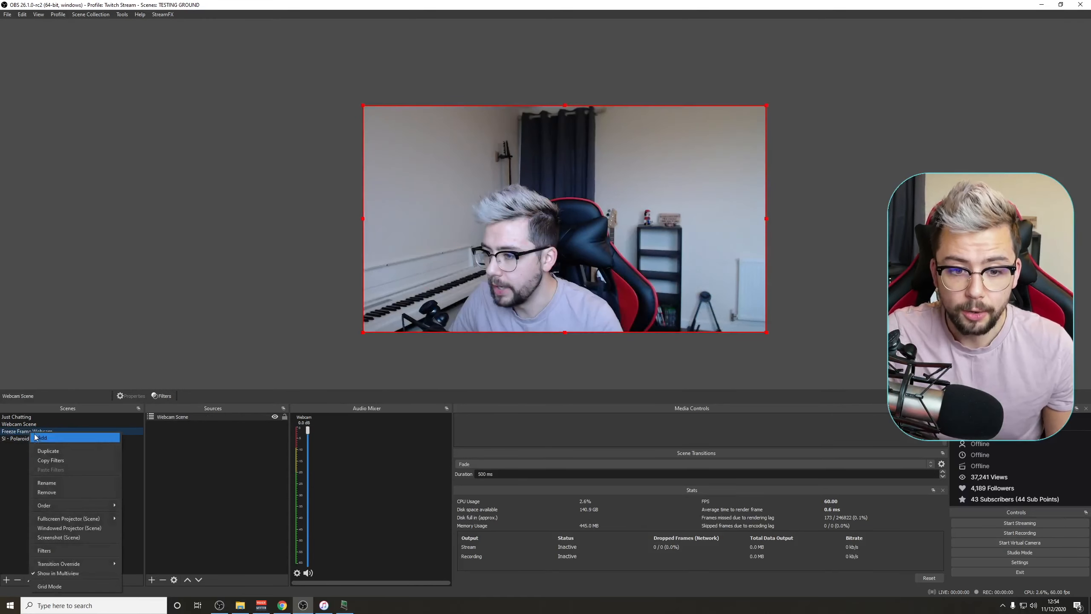
click(56, 552)
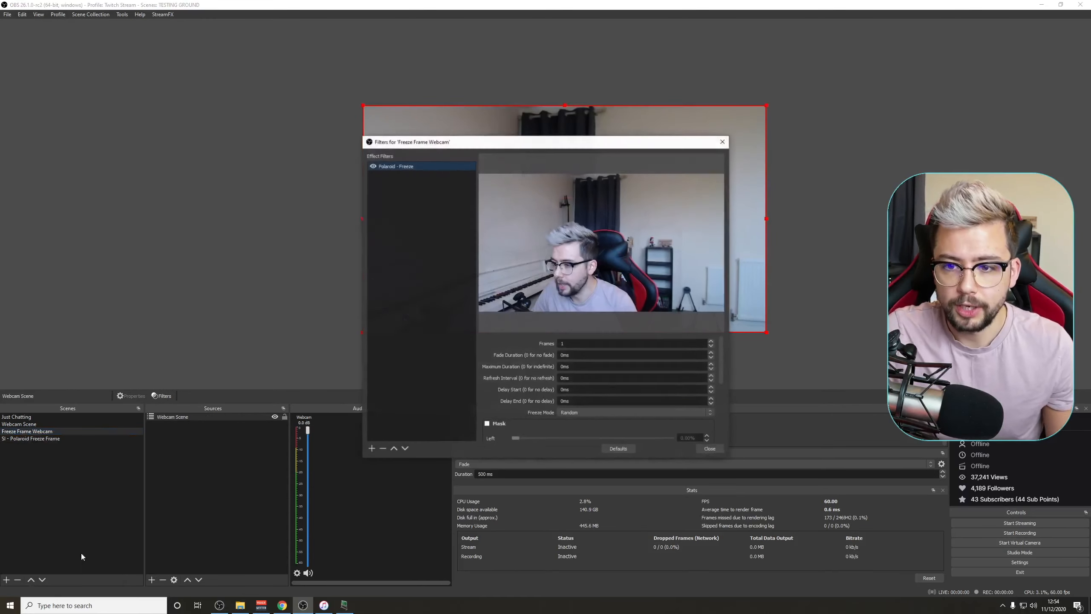
click(372, 449)
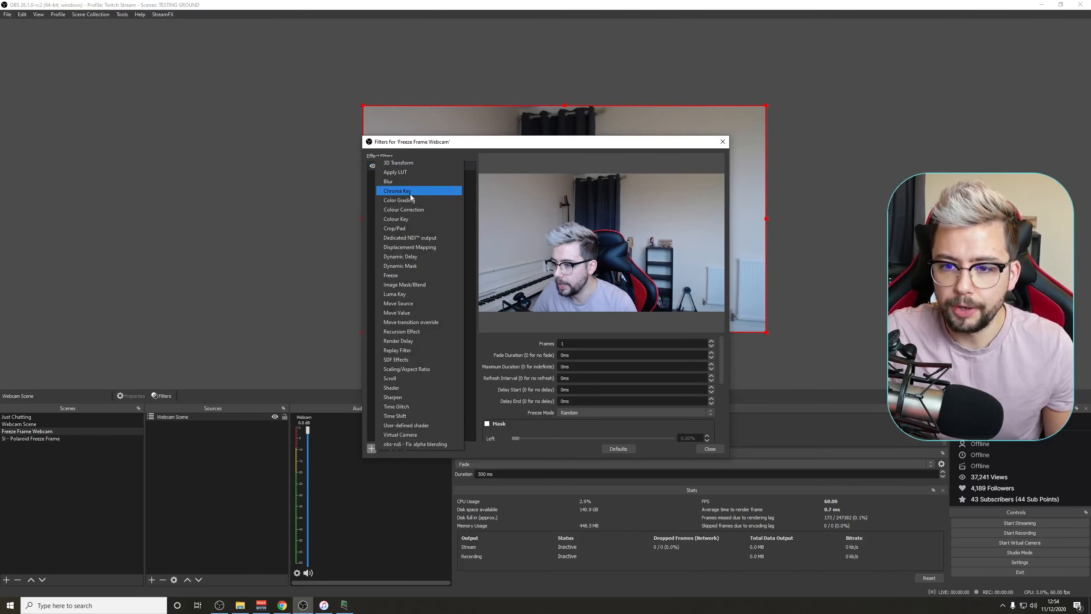
click(409, 209)
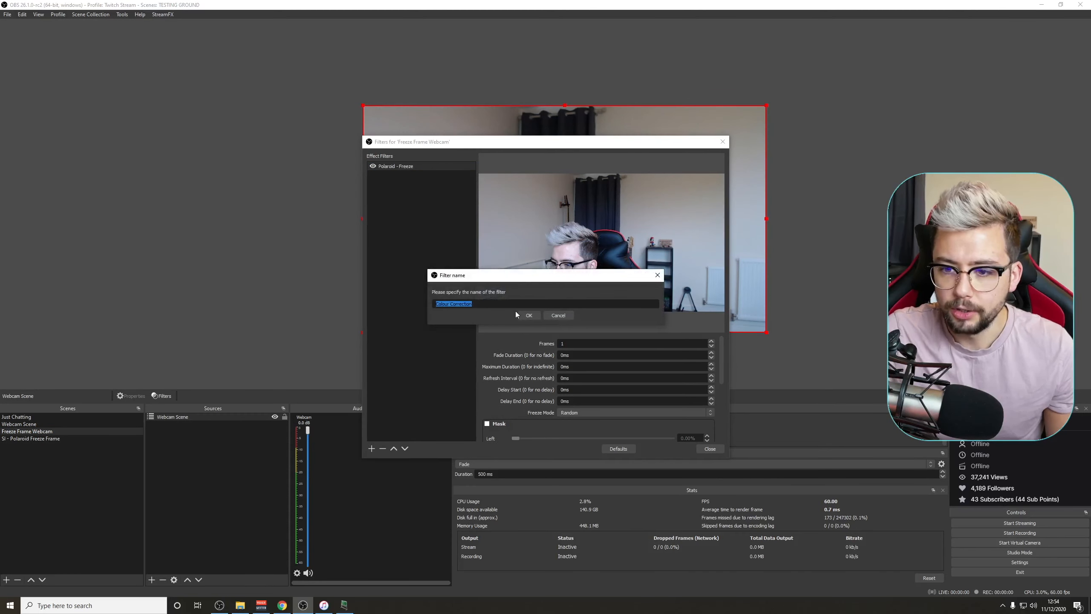
click(531, 316)
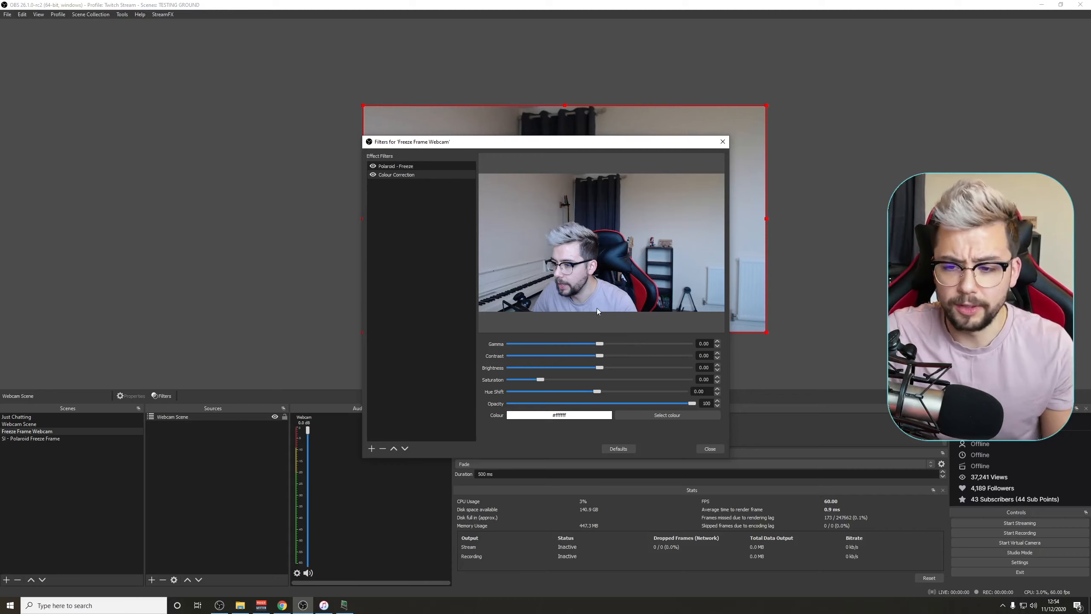
Step: Black out the webcam image by setting the Colour Correction gamma to -3.00 and brightness to -0.82
drag(600, 344, 510, 344)
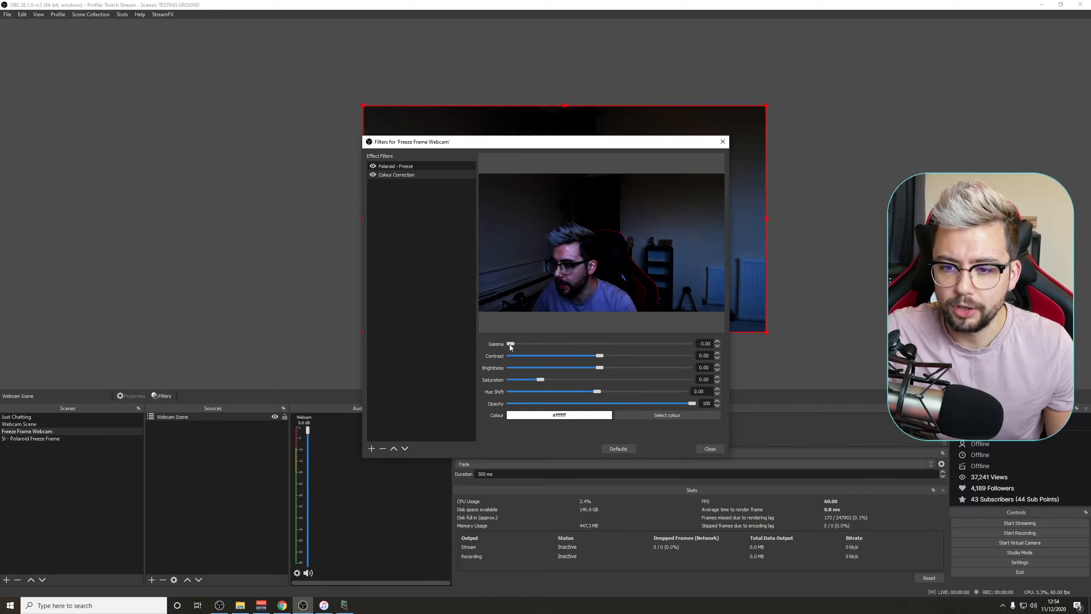
drag(600, 368, 526, 371)
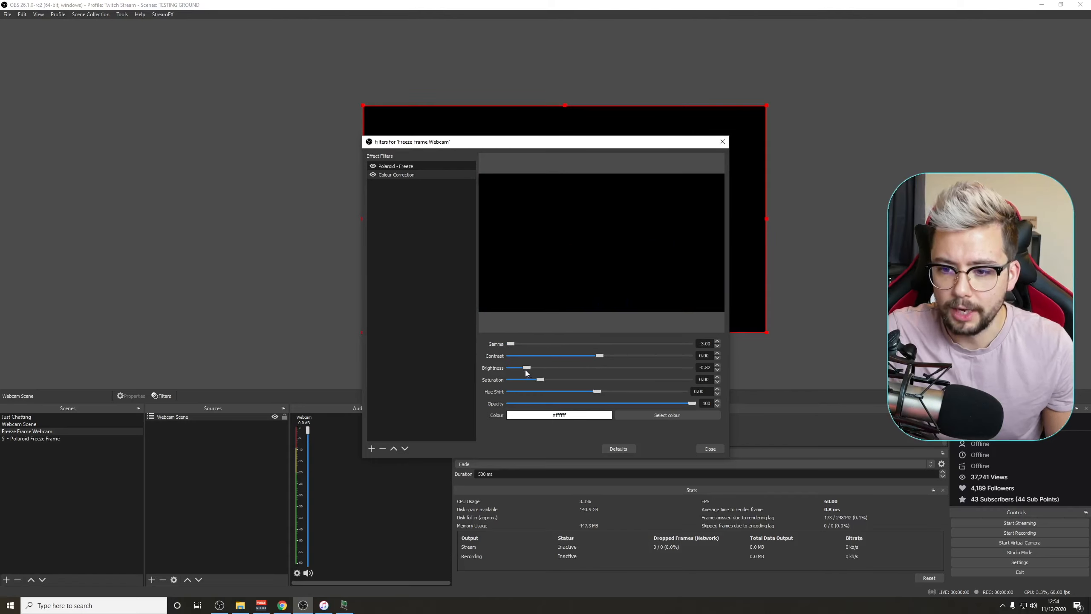
drag(510, 343, 434, 341)
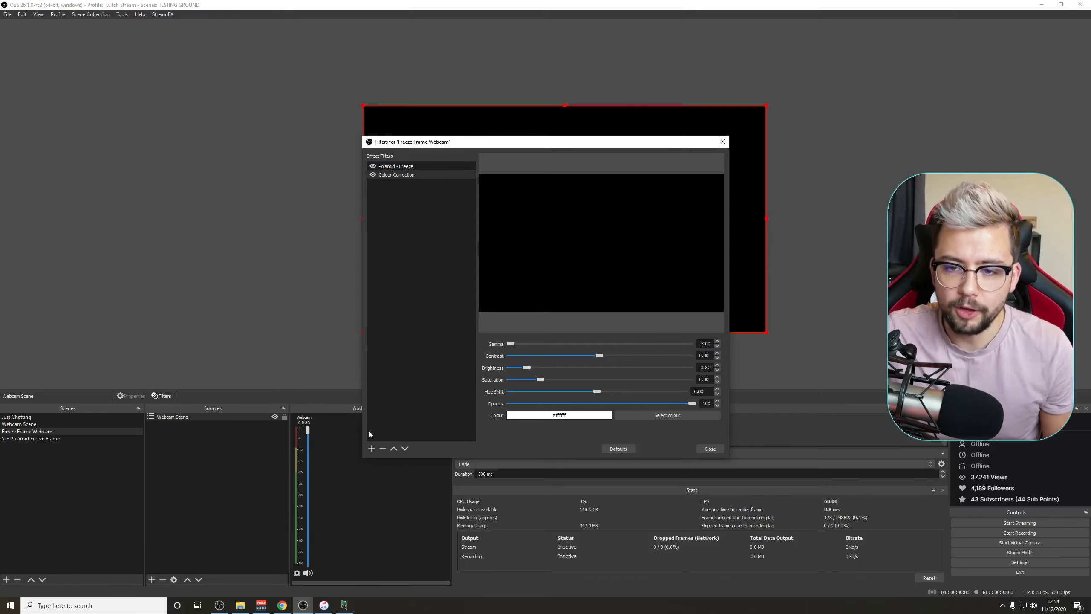
Step: Add a Move Value filter named "Polaroid - Fade In" to the Freeze Frame Webcam scene
click(372, 449)
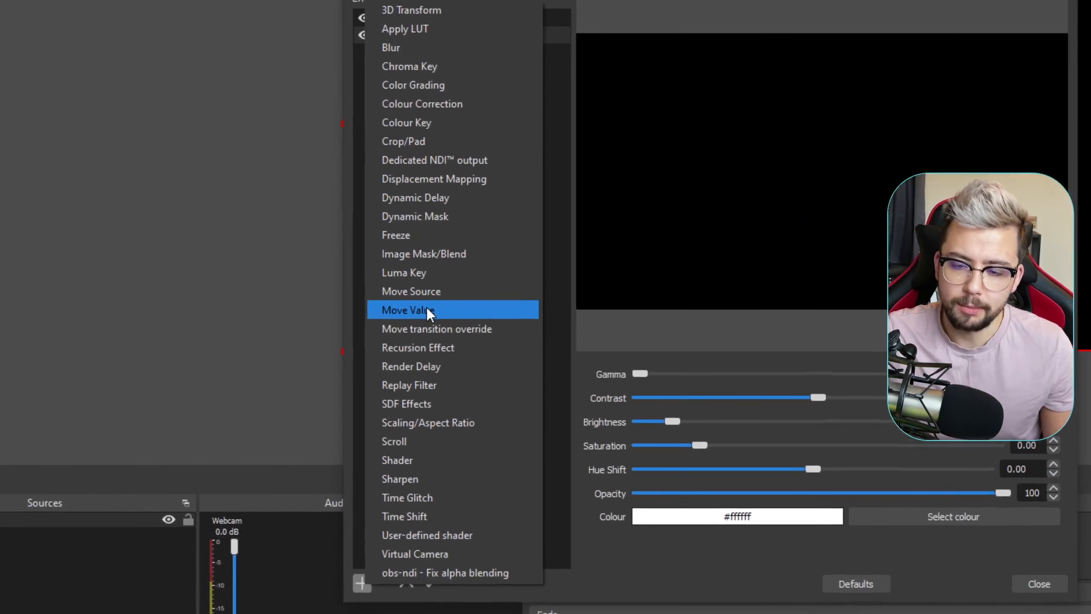
click(427, 309)
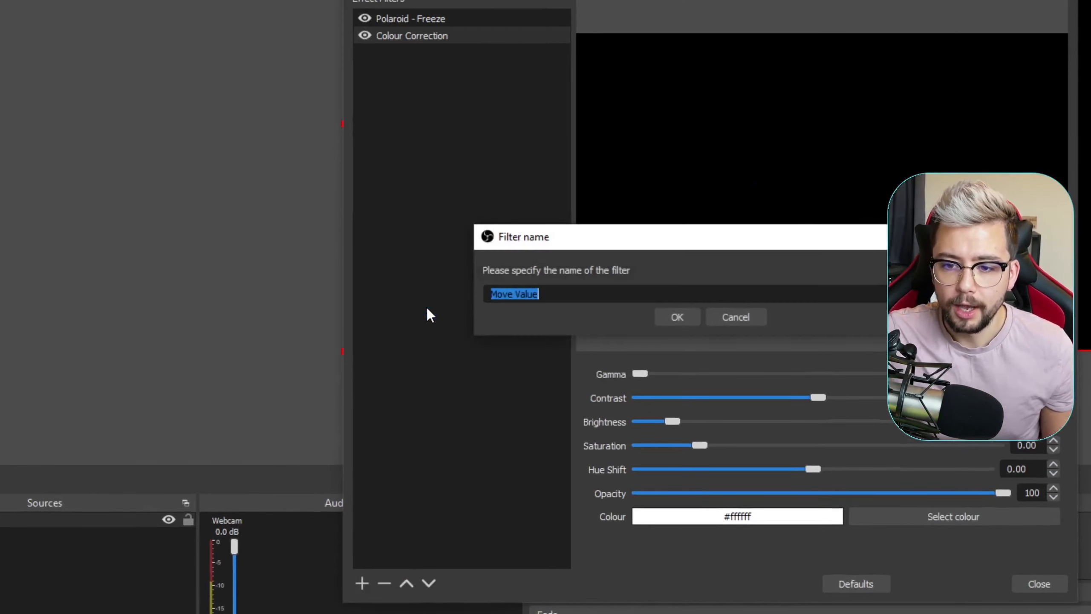
key(BackSpace)
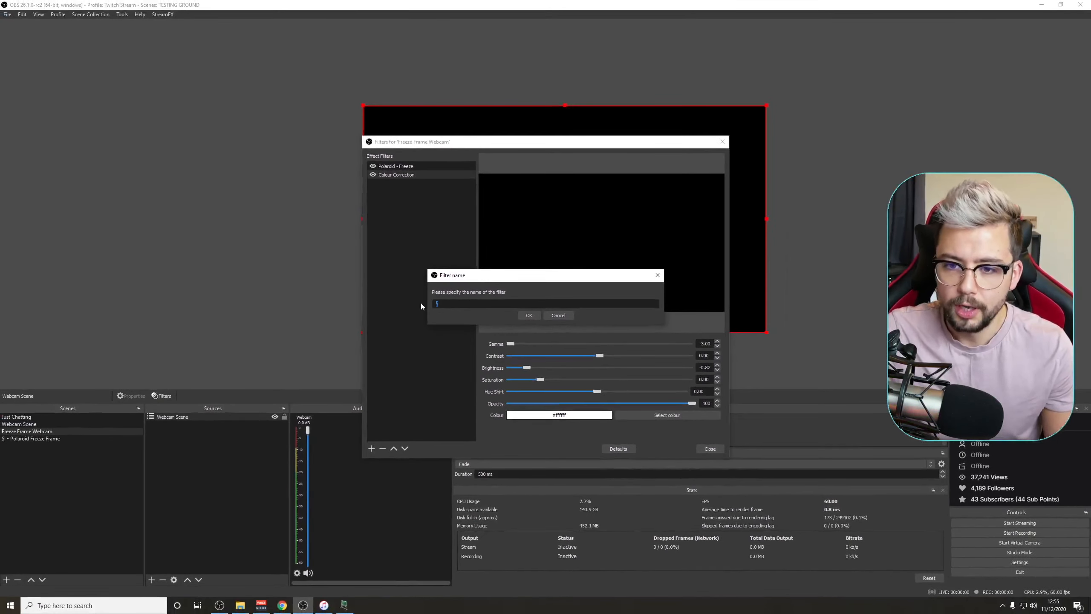
text(C)
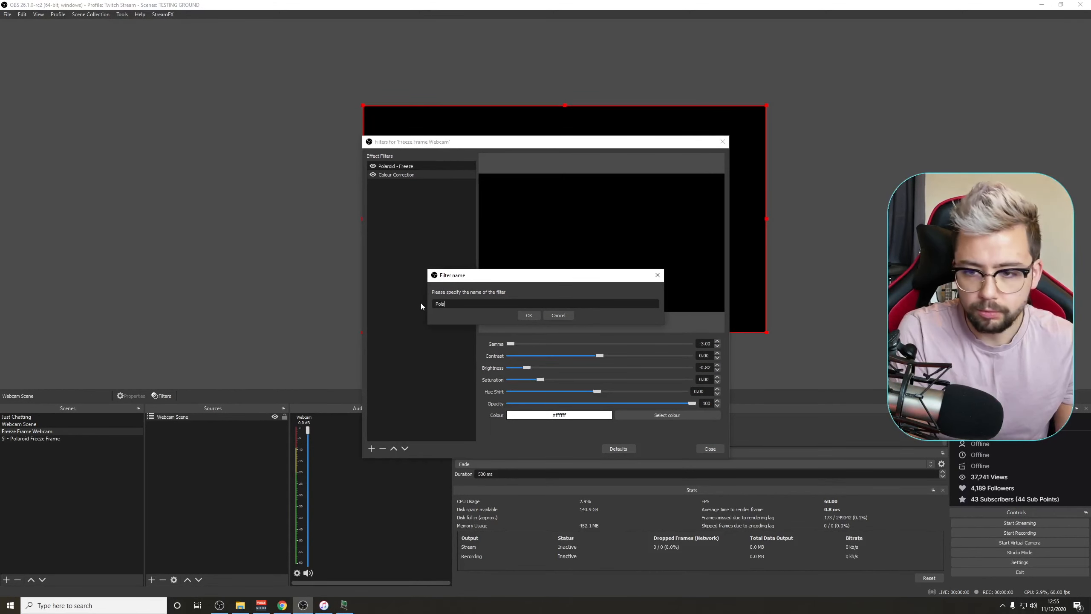
text(olaroid - Fade In)
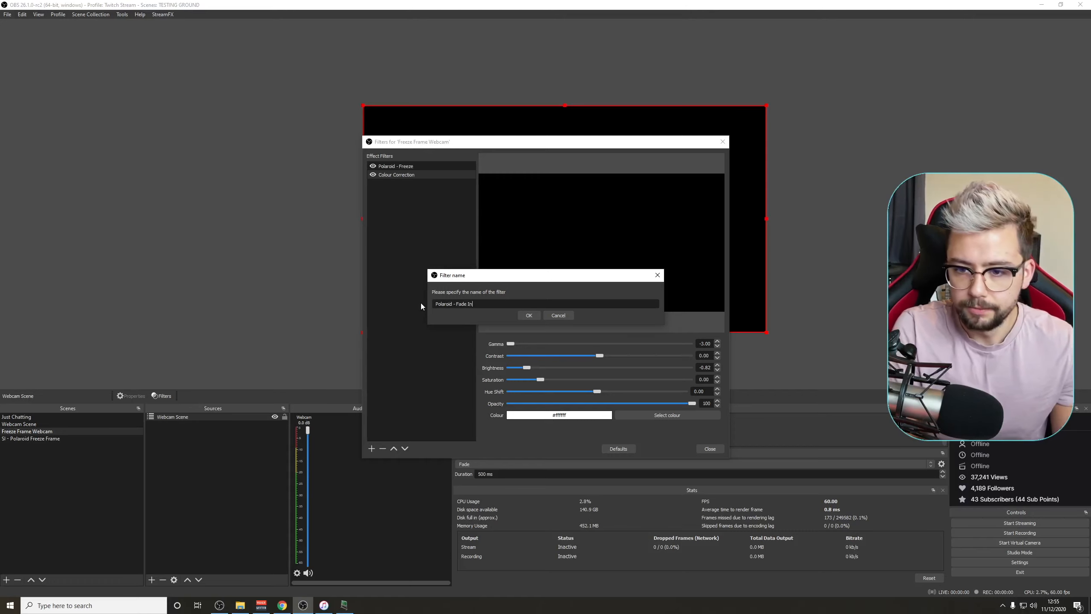
key(Return)
Step: Target the Colour Correction filter in Polaroid - Fade In and turn off Single Setting
click(540, 345)
click(540, 364)
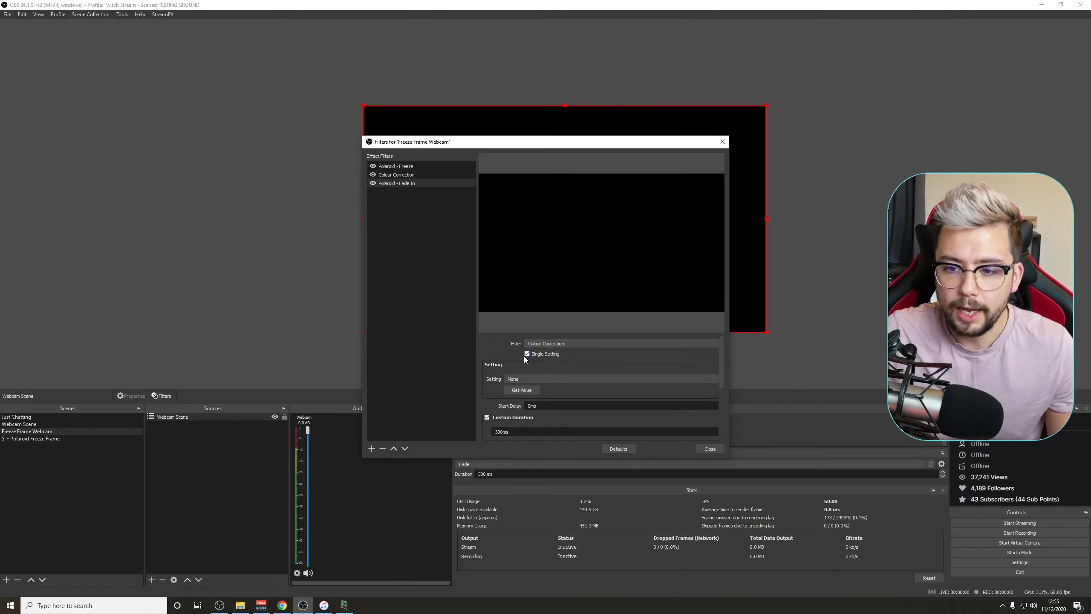
click(527, 355)
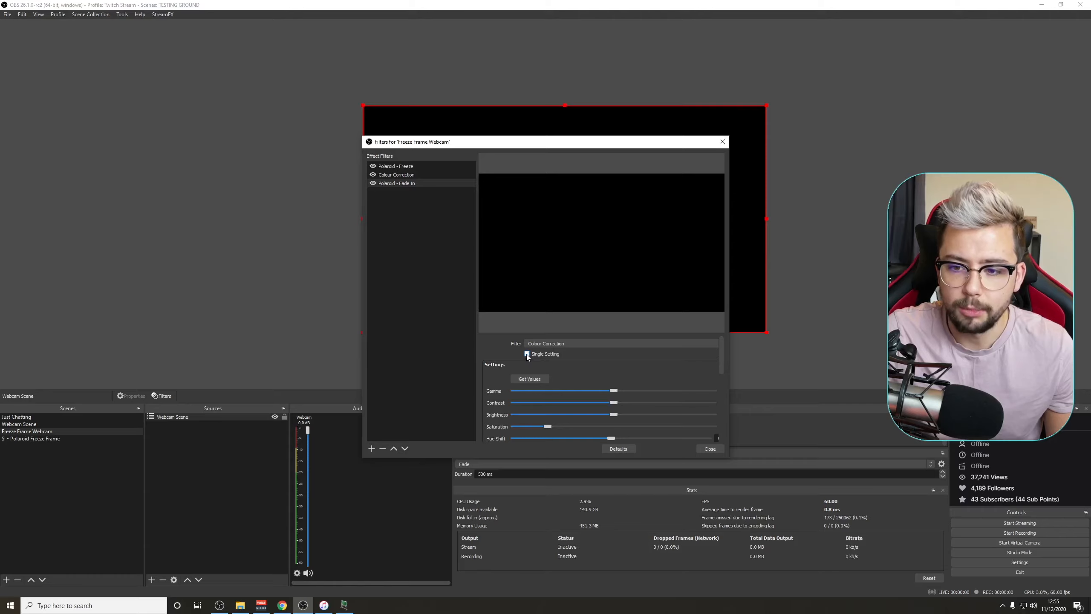
Step: Set the target gamma of the Polaroid - Fade In filter to 0.00
scroll(510, 353, down, 2)
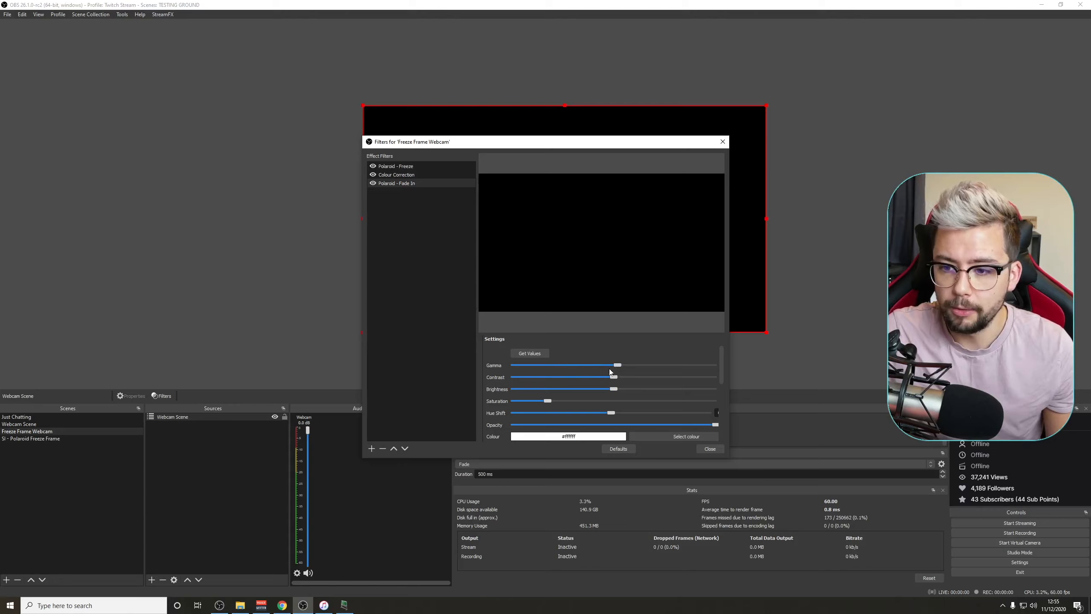
drag(618, 366, 615, 366)
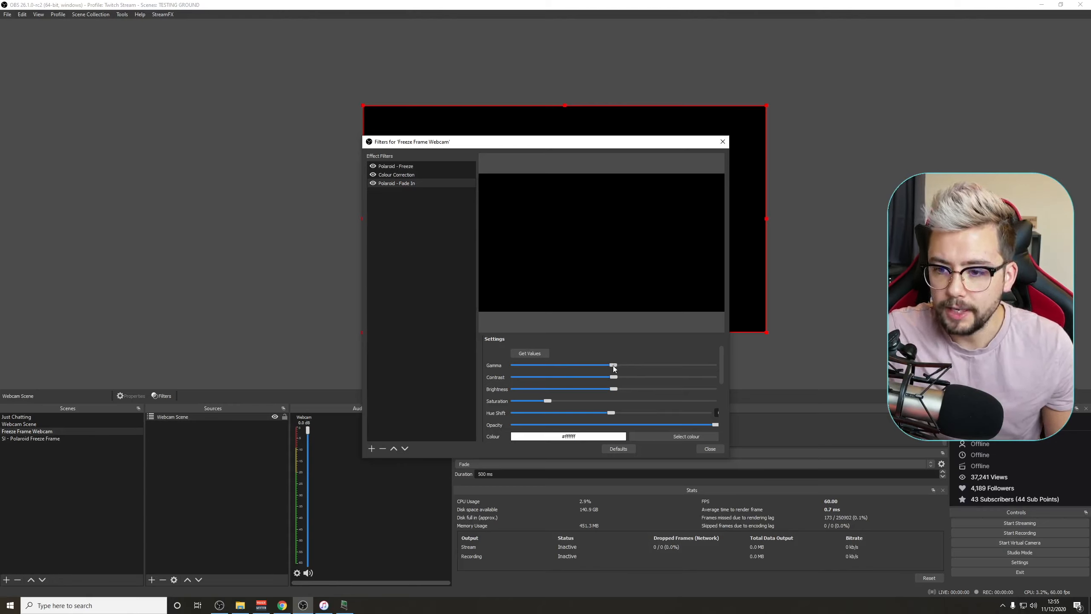
drag(729, 459, 734, 464)
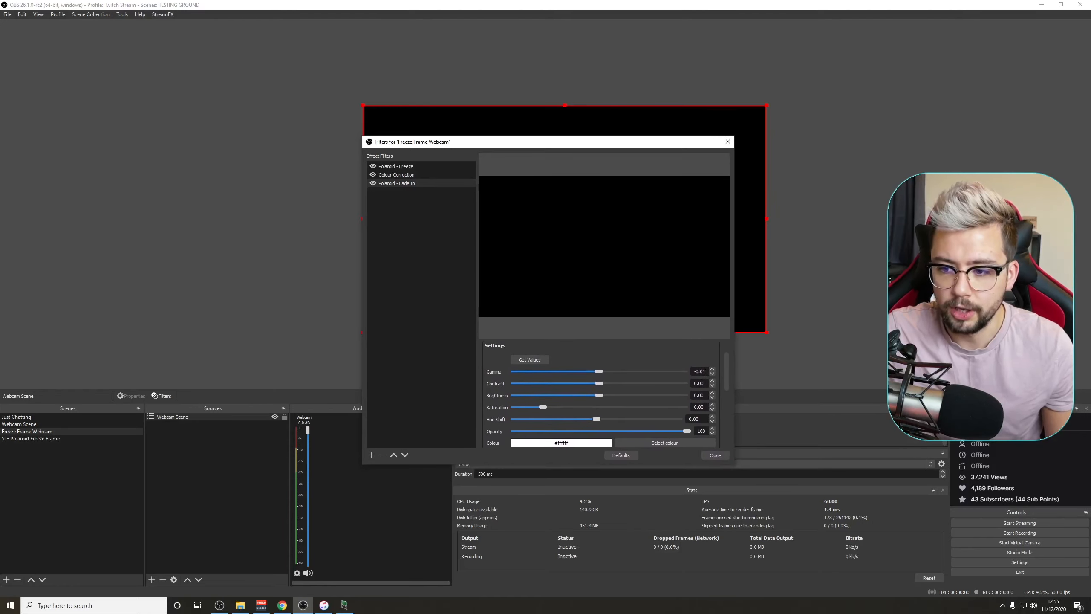
text(-1)
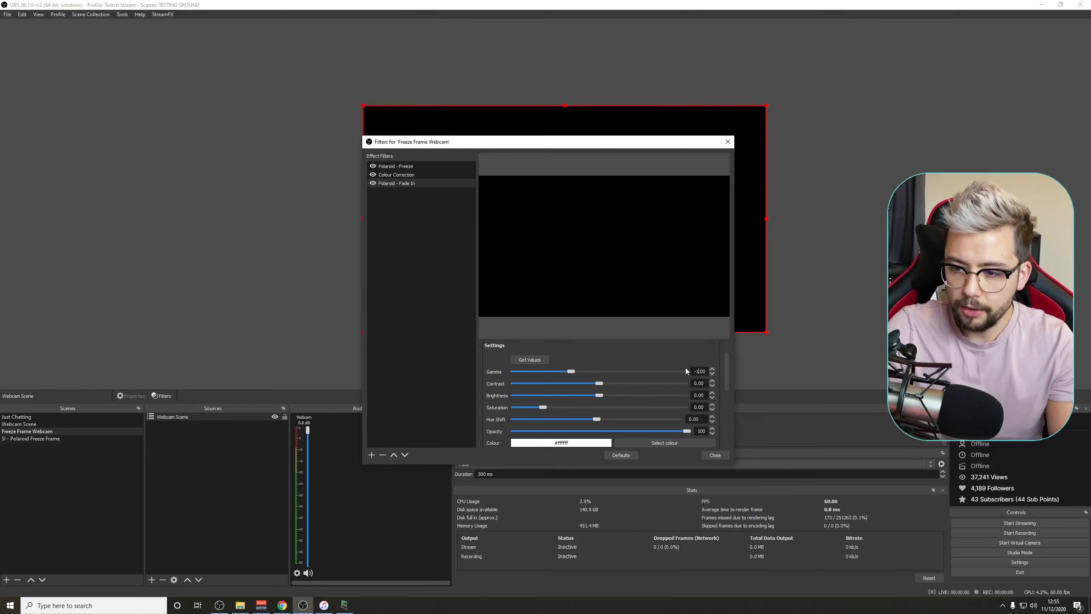
key(BackSpace)
text(0)
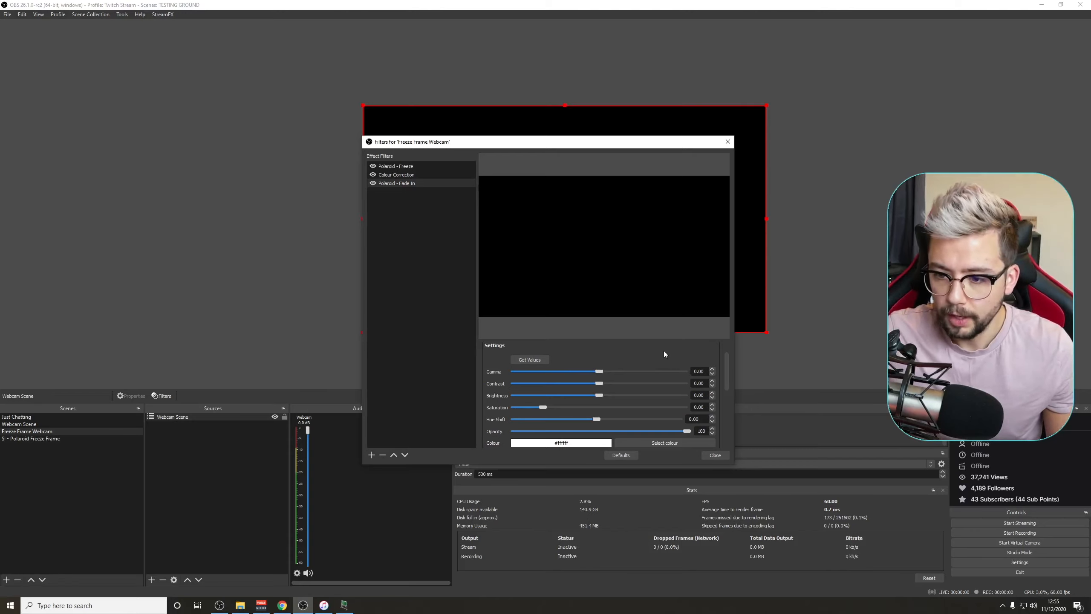
Step: Set the Polaroid - Fade In filter's custom duration to 3000 ms and its easing function to Quadratic
scroll(486, 353, down, 5)
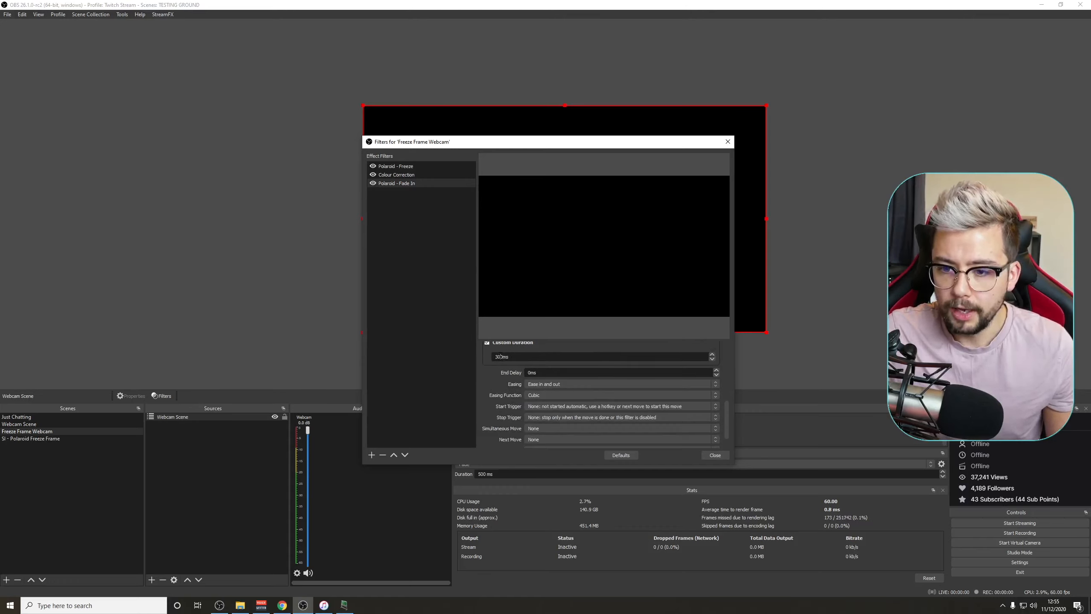
text(50)
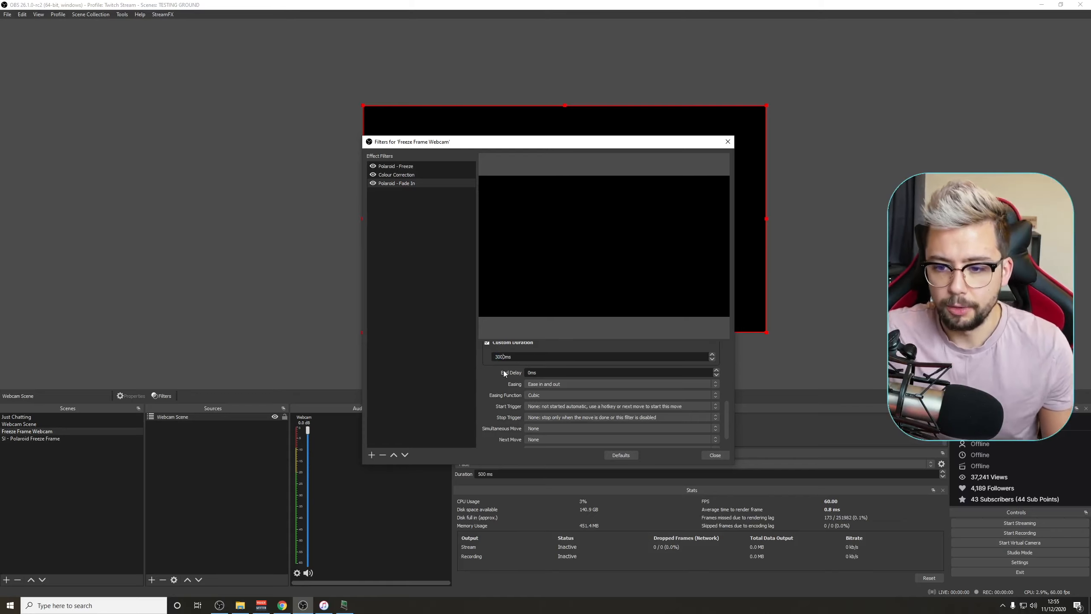
text(0)
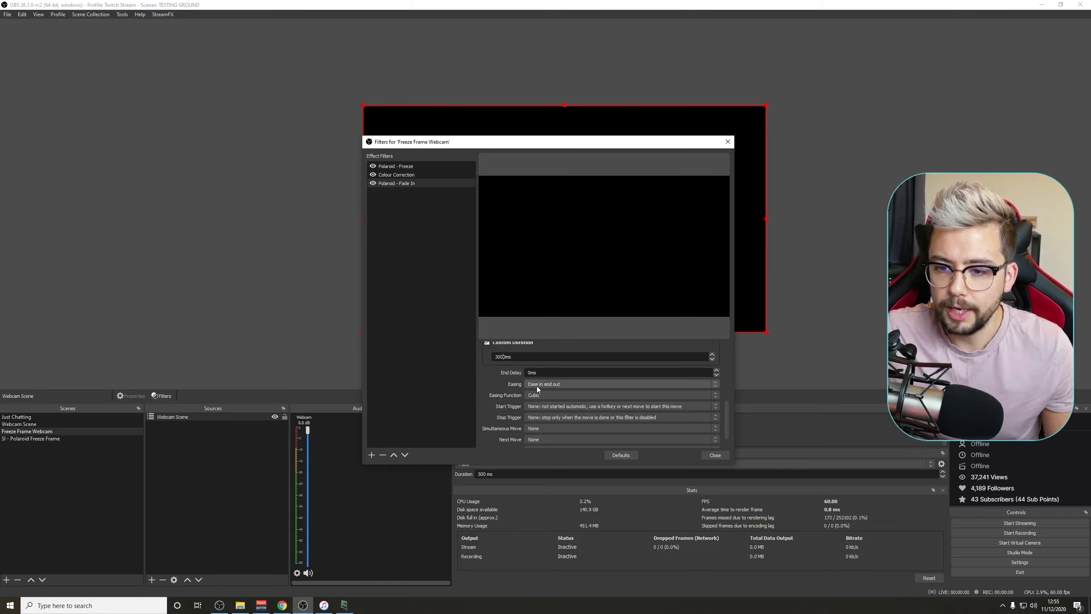
click(537, 394)
click(554, 408)
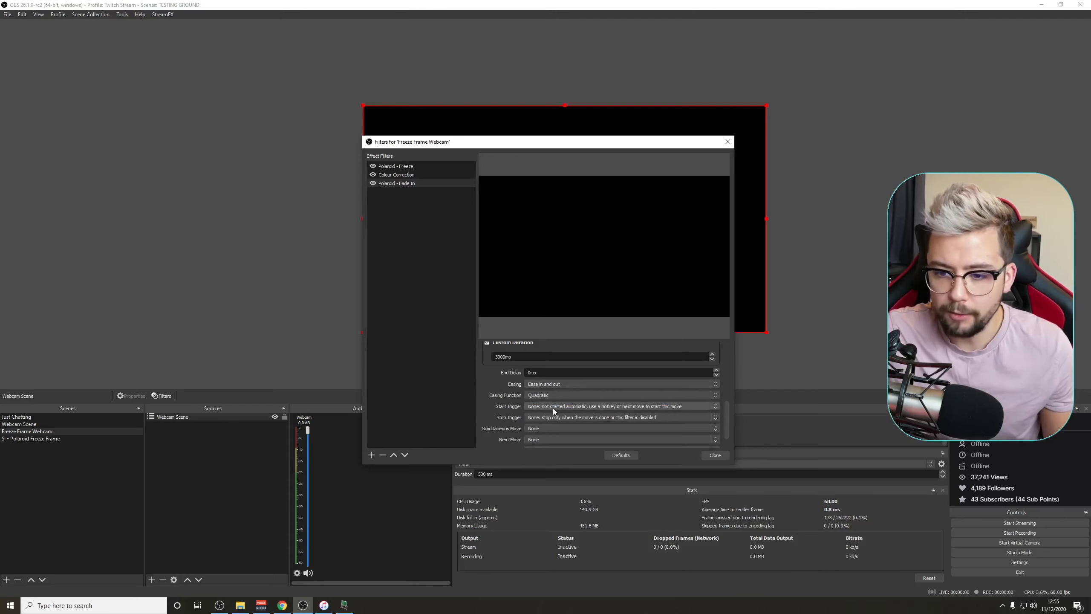
Step: Set the Fade In start trigger to Enable & Disable and run the fade, moving the filters window off the preview
click(553, 408)
click(548, 447)
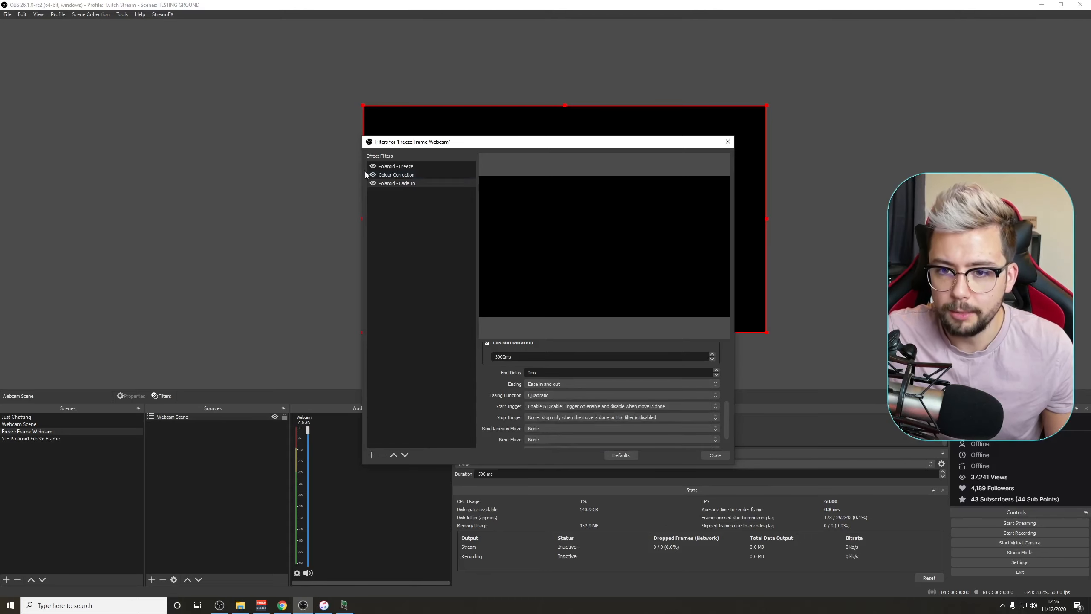
click(373, 183)
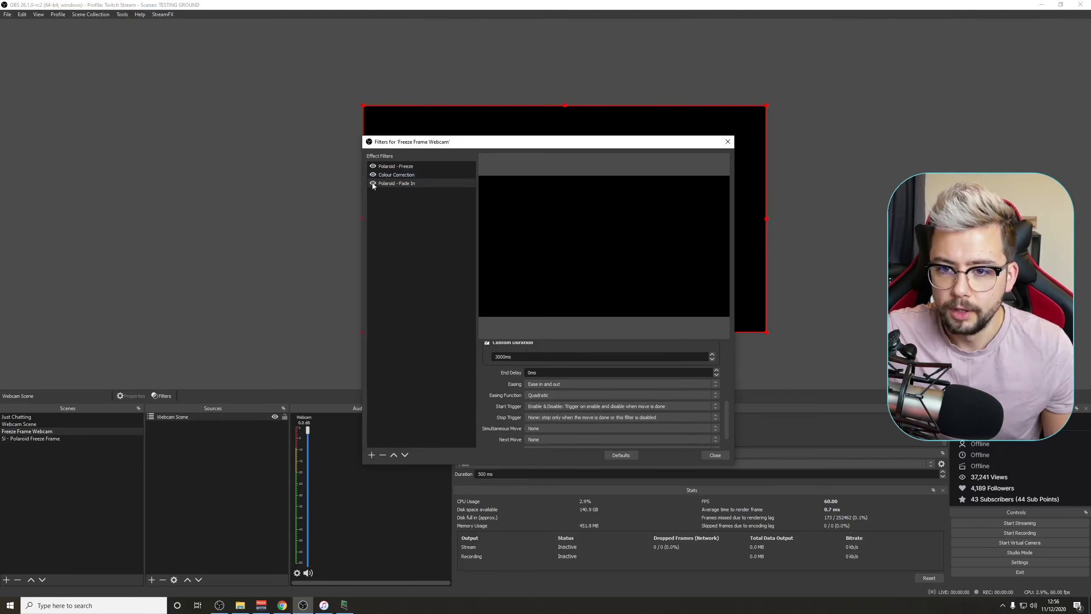
drag(485, 141, 249, 144)
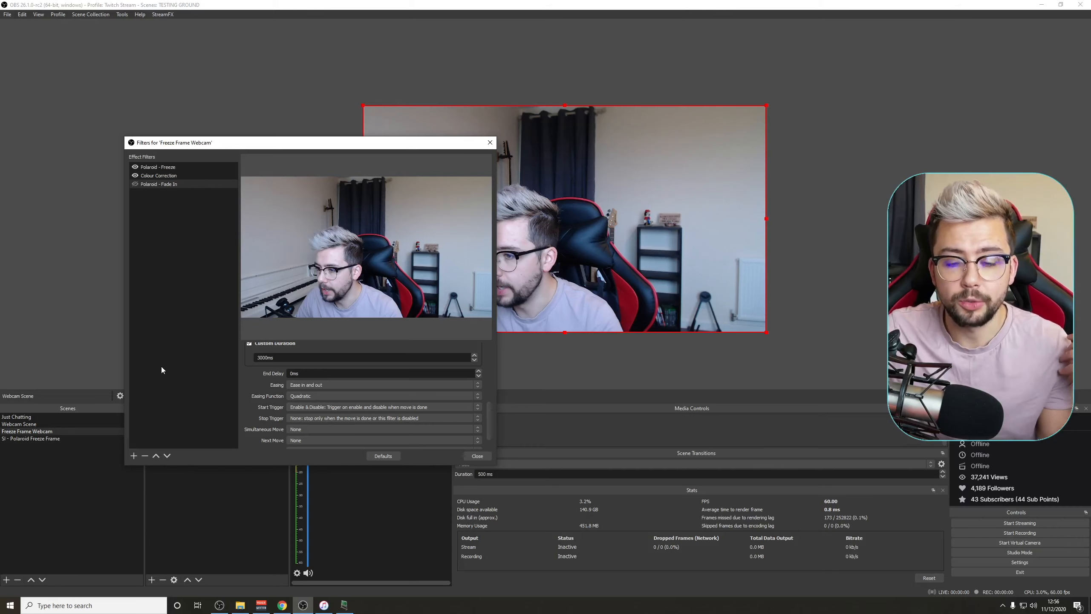
Step: Add a Move Value filter named "Polaroid - Fade Out" to the Freeze Frame Webcam scene
click(133, 455)
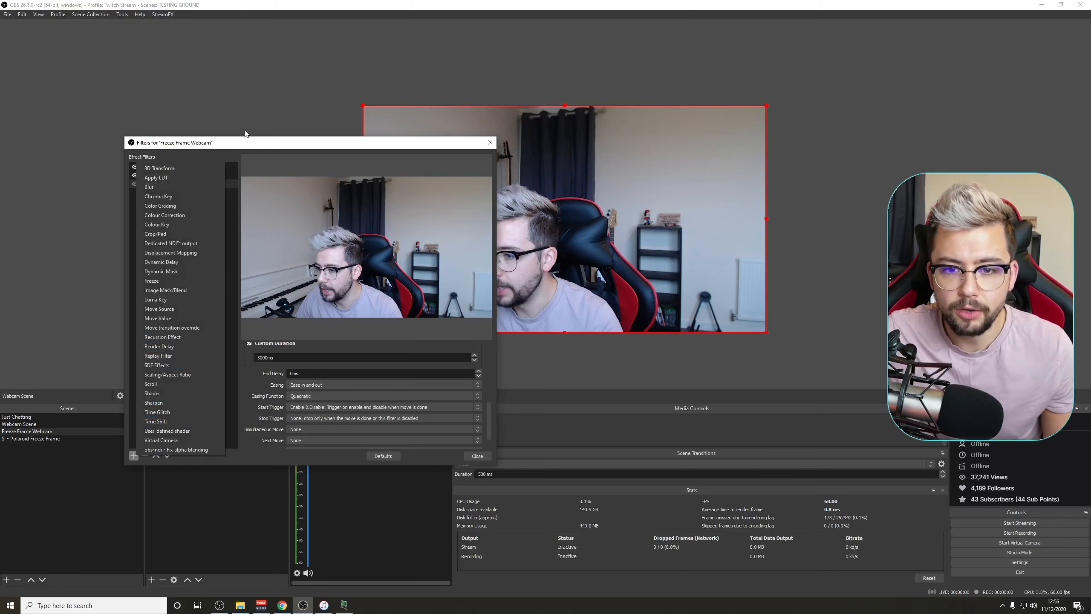
click(157, 318)
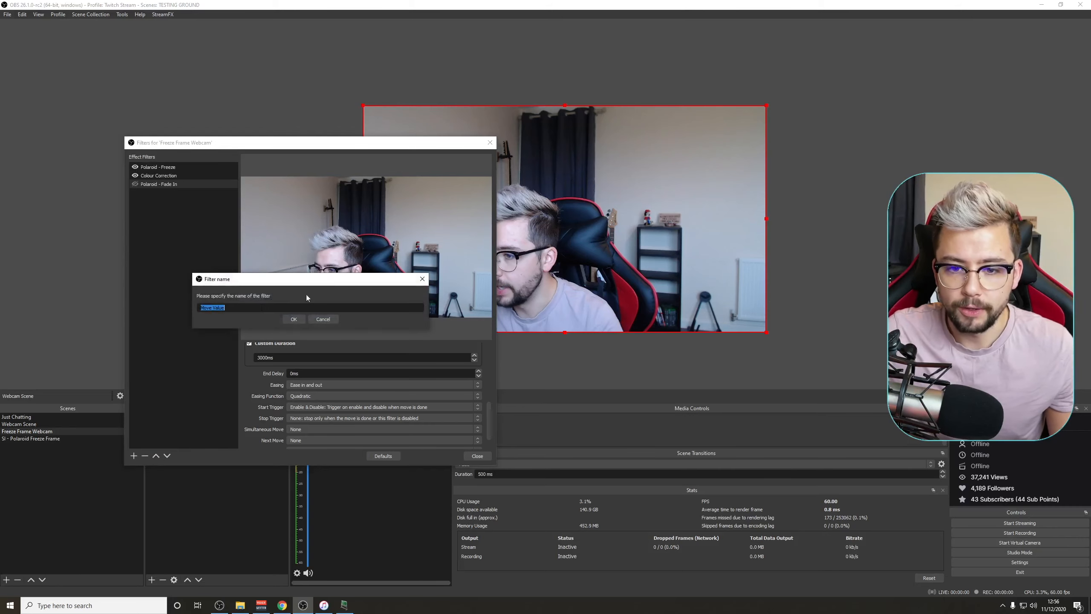
text(Polaroid - Fade Out)
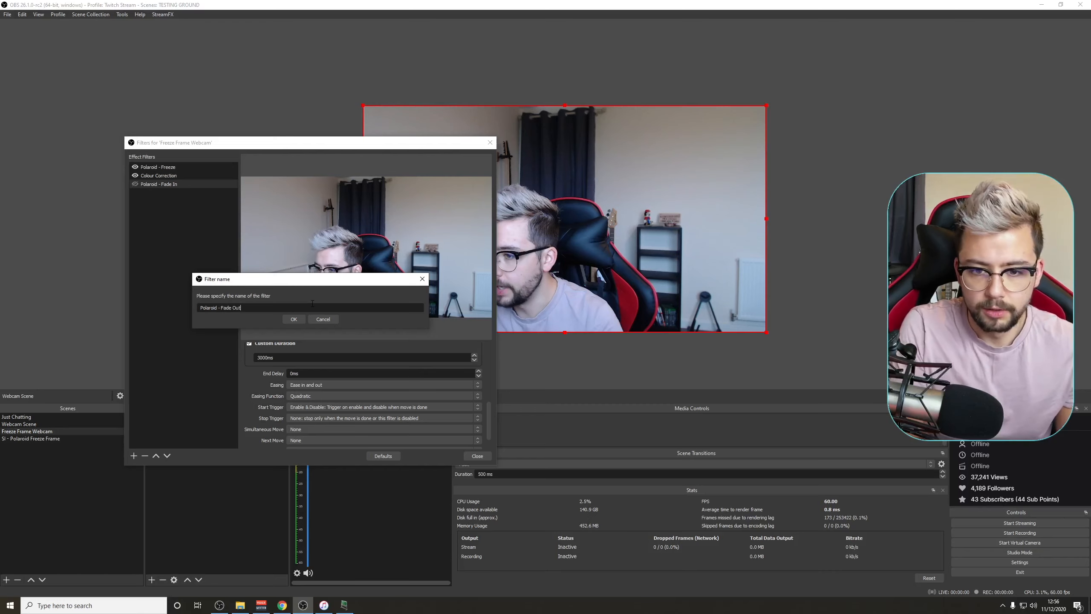
key(Return)
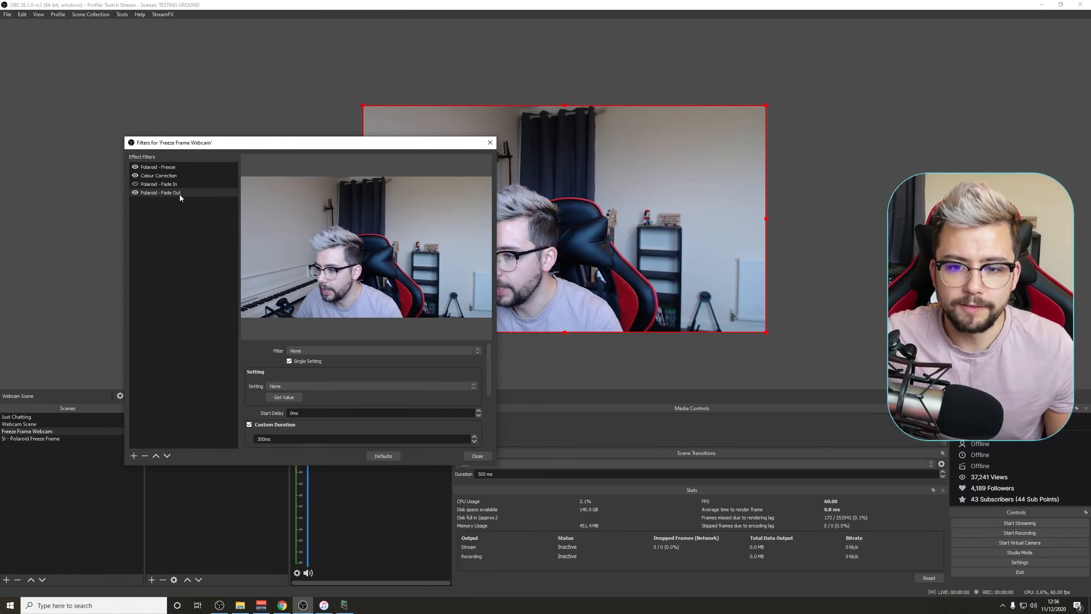
Step: Target the Colour Correction filter in Polaroid - Fade Out and turn off Single Setting
click(299, 352)
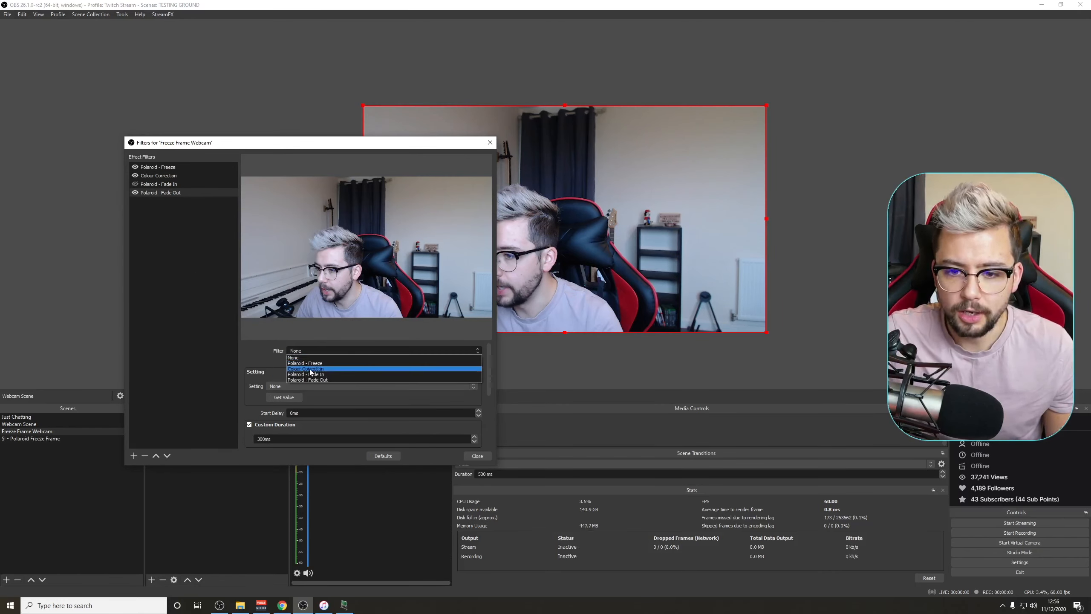
click(312, 373)
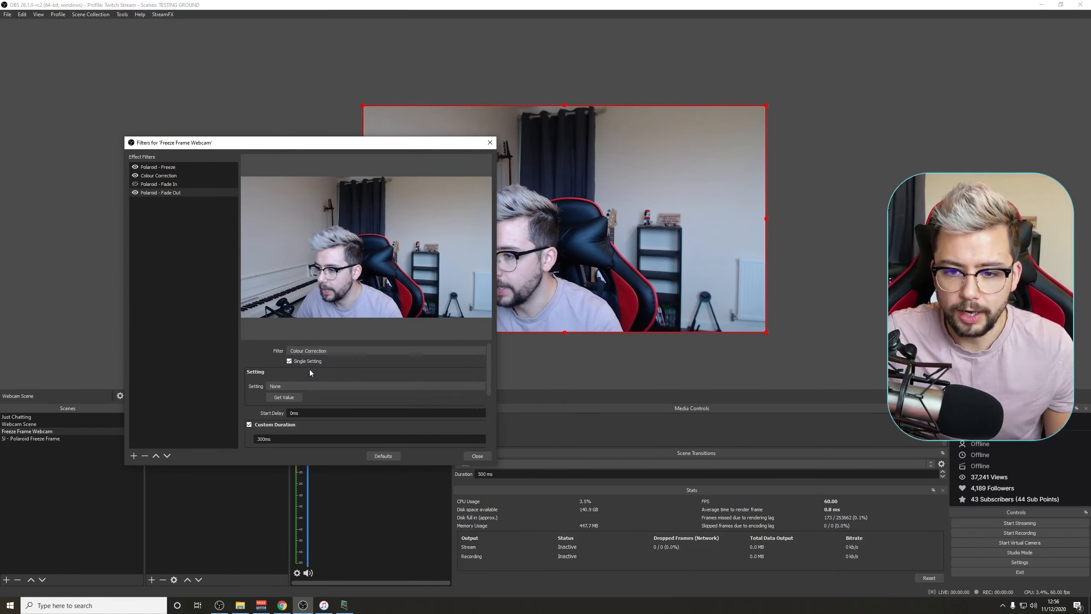
click(276, 386)
click(279, 393)
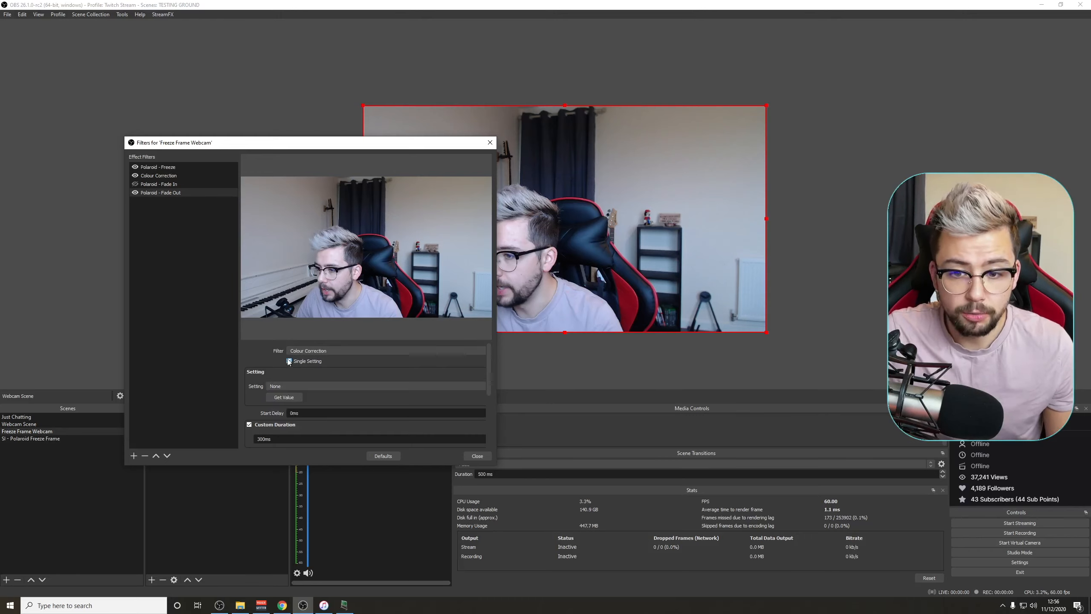
click(289, 361)
Step: Lower the Polaroid - Fade Out filter's target brightness to its minimum and set its custom duration to 10 ms
scroll(343, 379, down, 1)
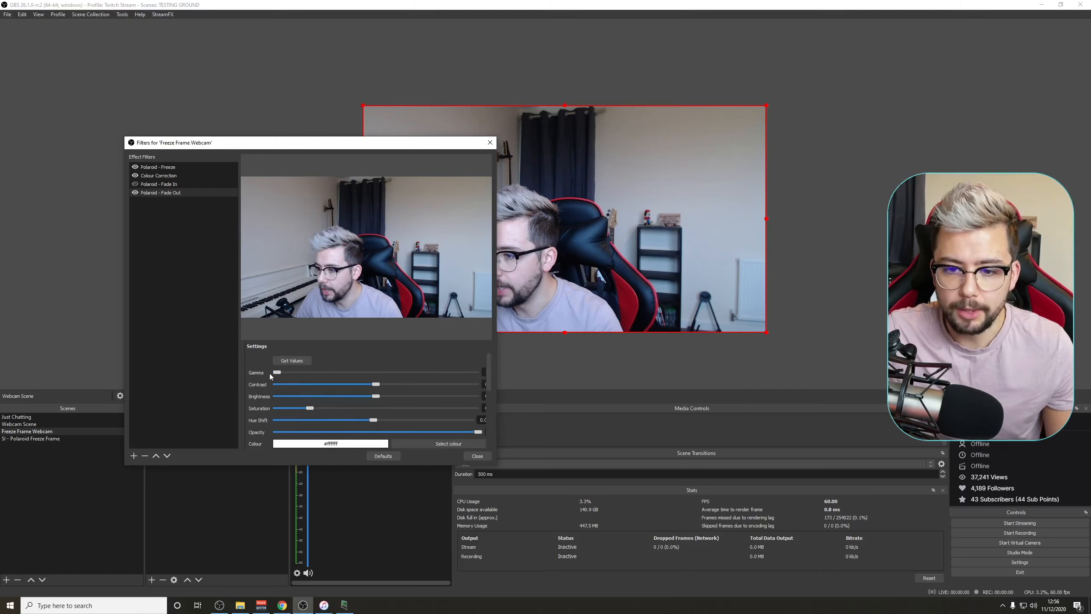
drag(376, 396, 277, 396)
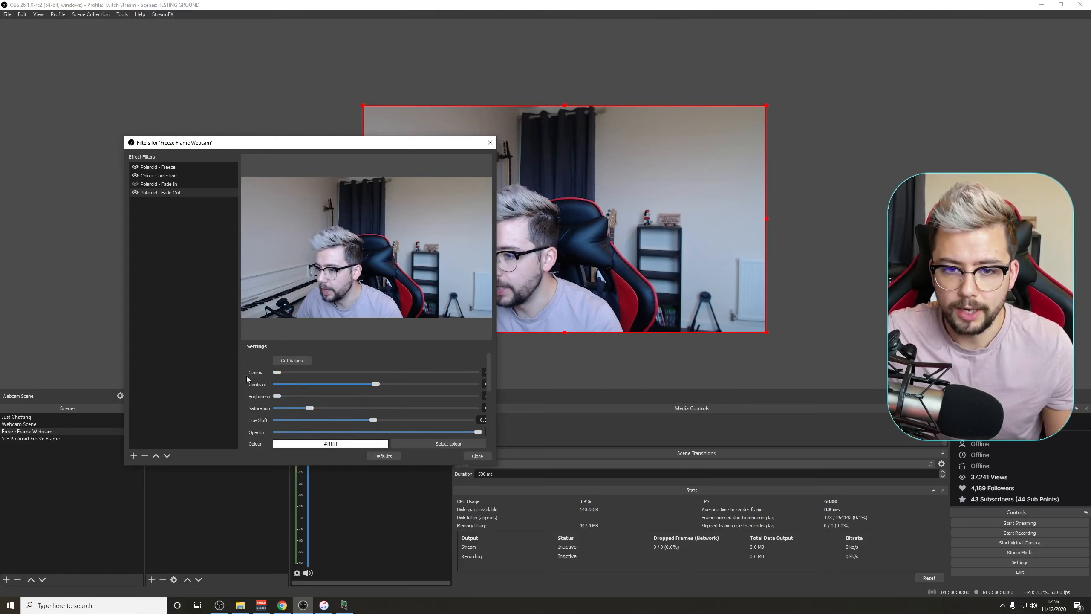
scroll(260, 381, down, 2)
scroll(259, 381, down, 1)
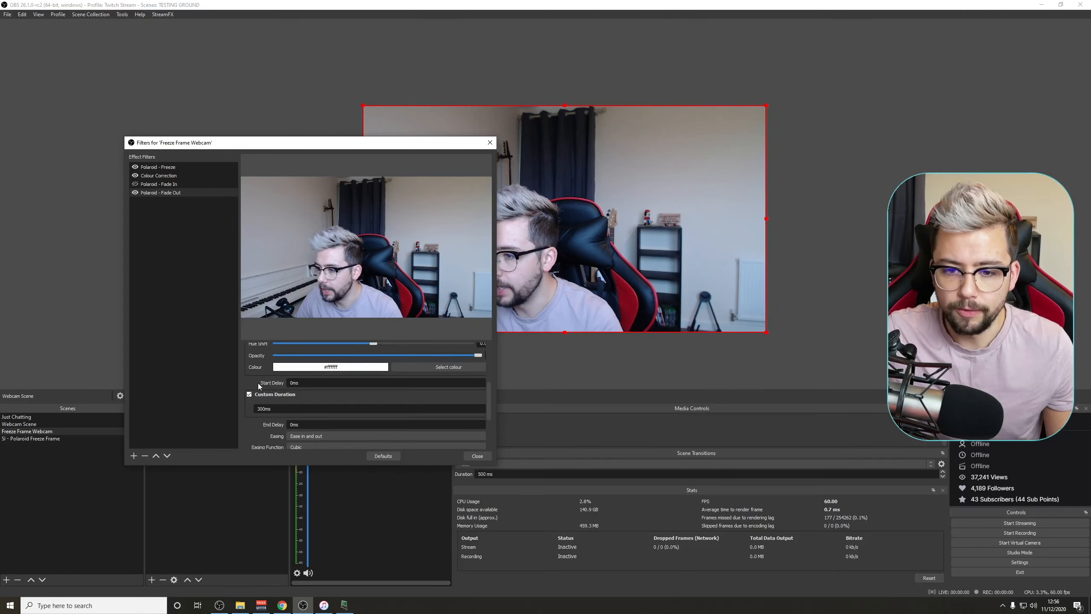
text(1)
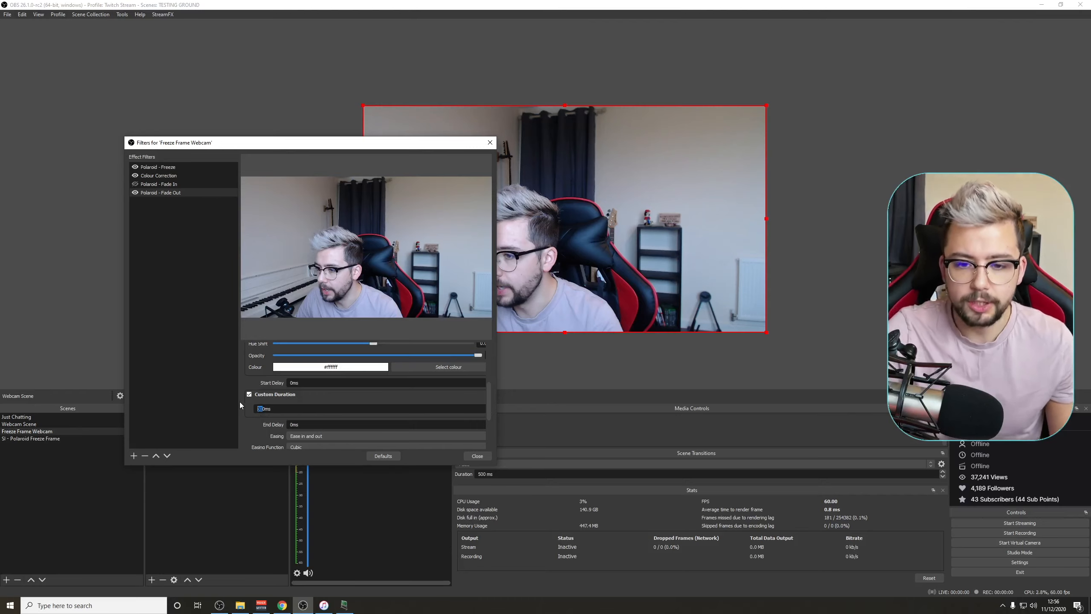
Step: Set the Polaroid - Fade Out start trigger to Enable & Disable and test the fade-out
scroll(249, 423, down, 2)
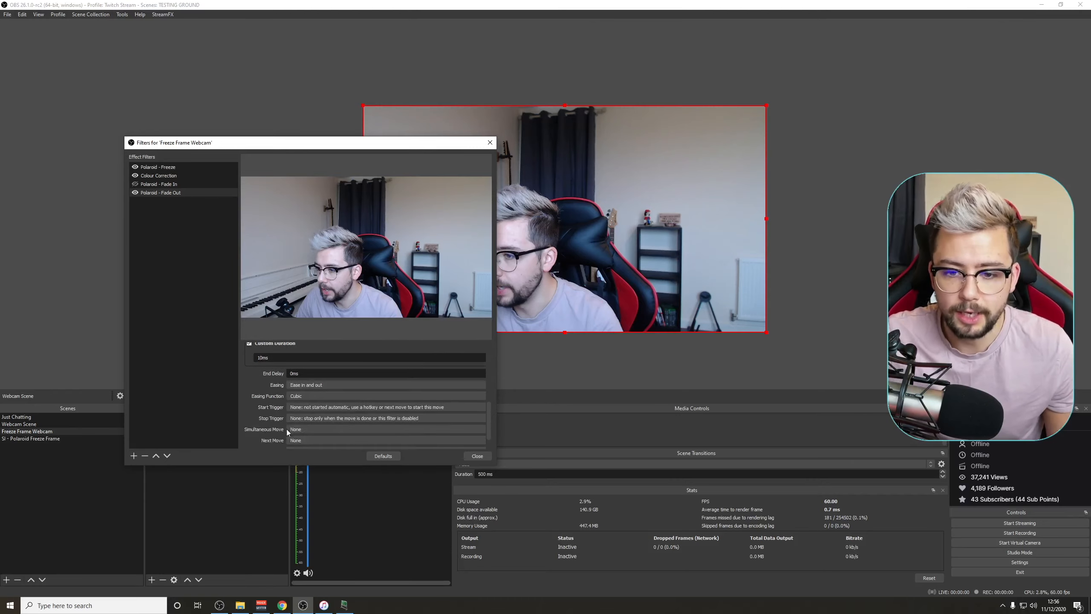
click(306, 407)
click(307, 448)
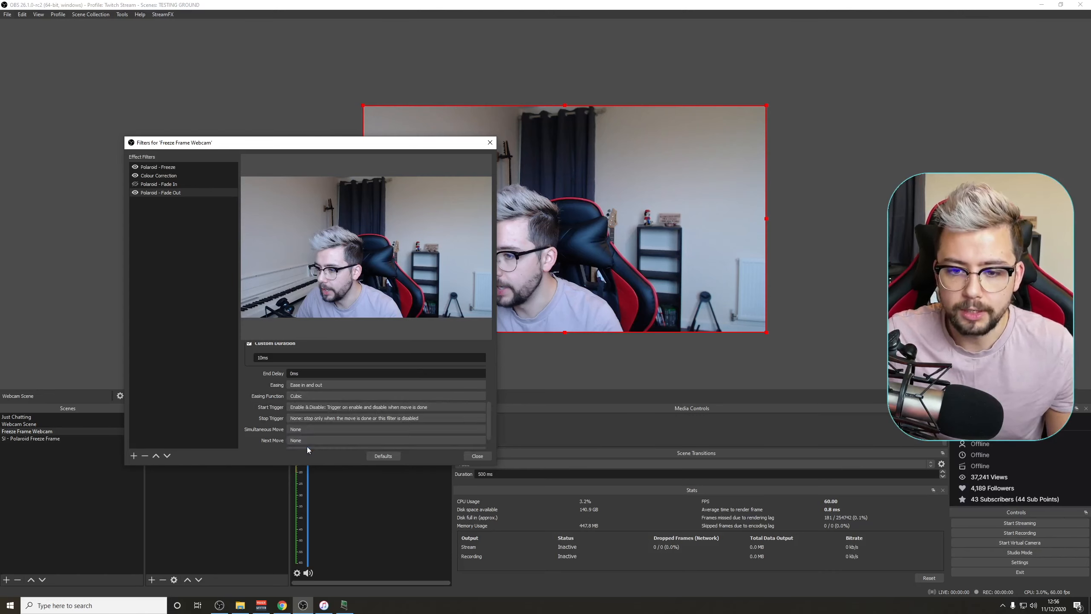
click(134, 193)
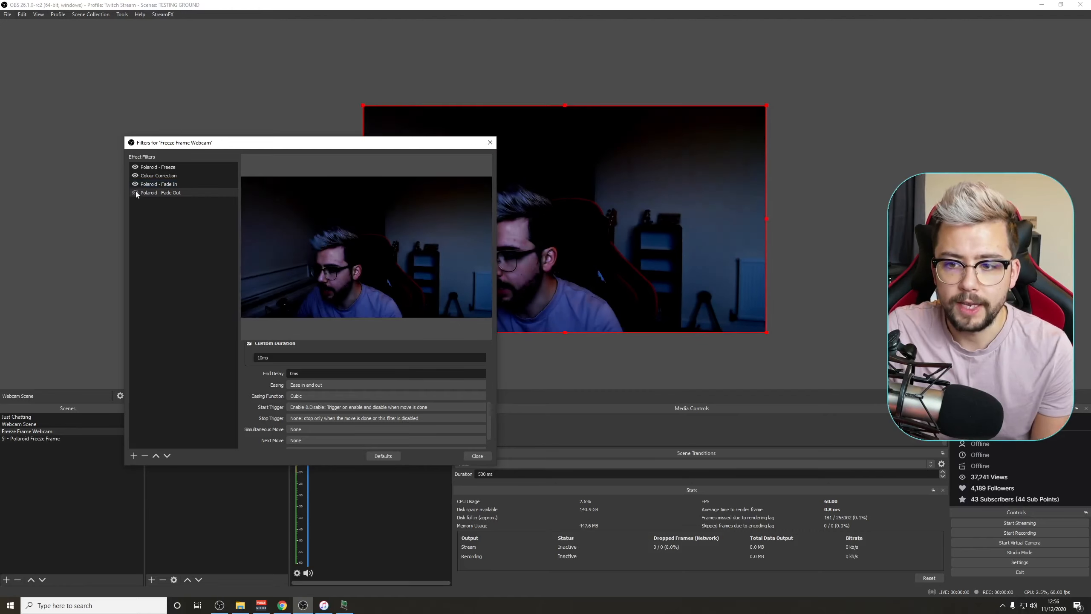
click(135, 193)
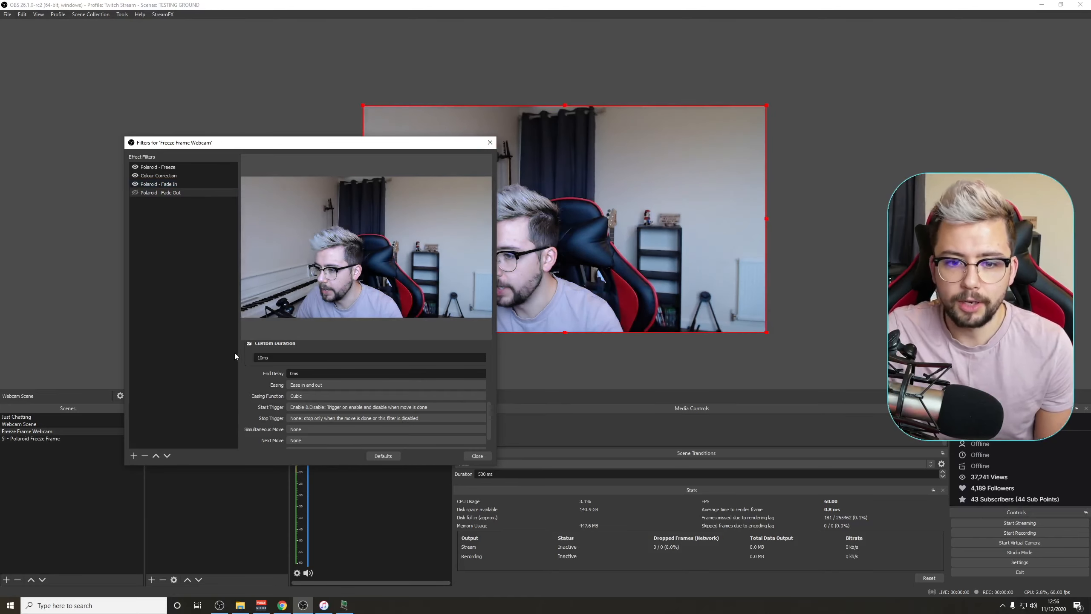
Step: Test the Polaroid - Fade In filter while showing the SI - Polaroid Freeze Frame scene, and close the filters window
click(72, 440)
drag(331, 146, 286, 69)
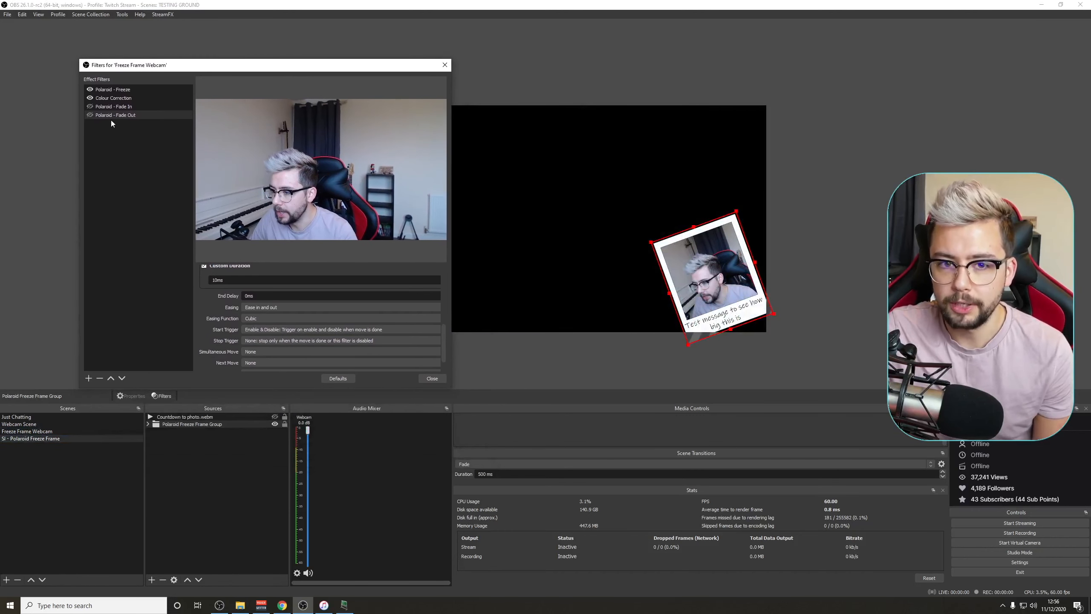
click(92, 109)
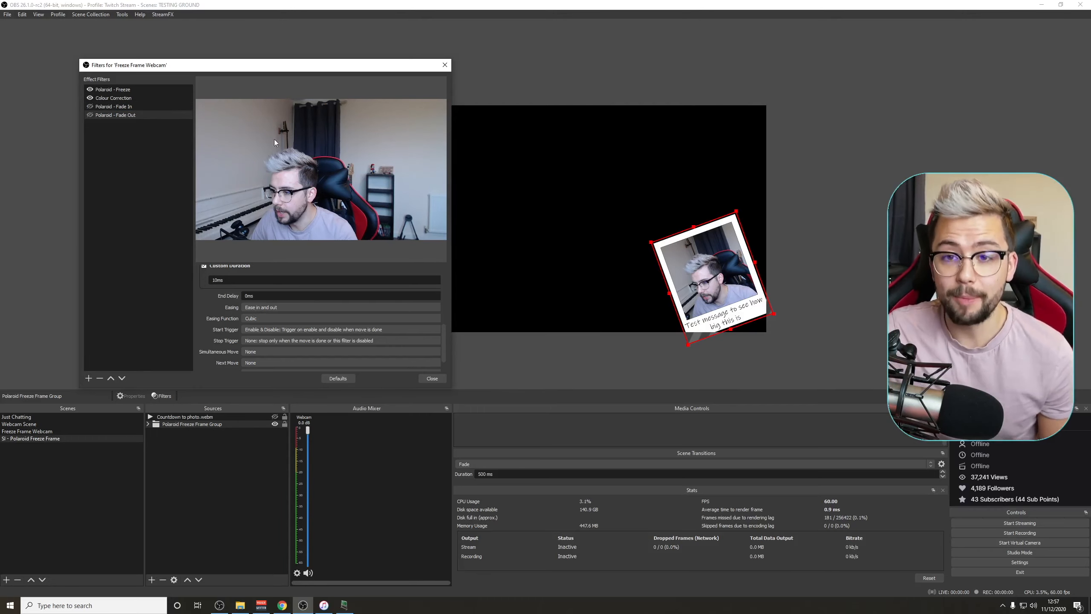
click(445, 65)
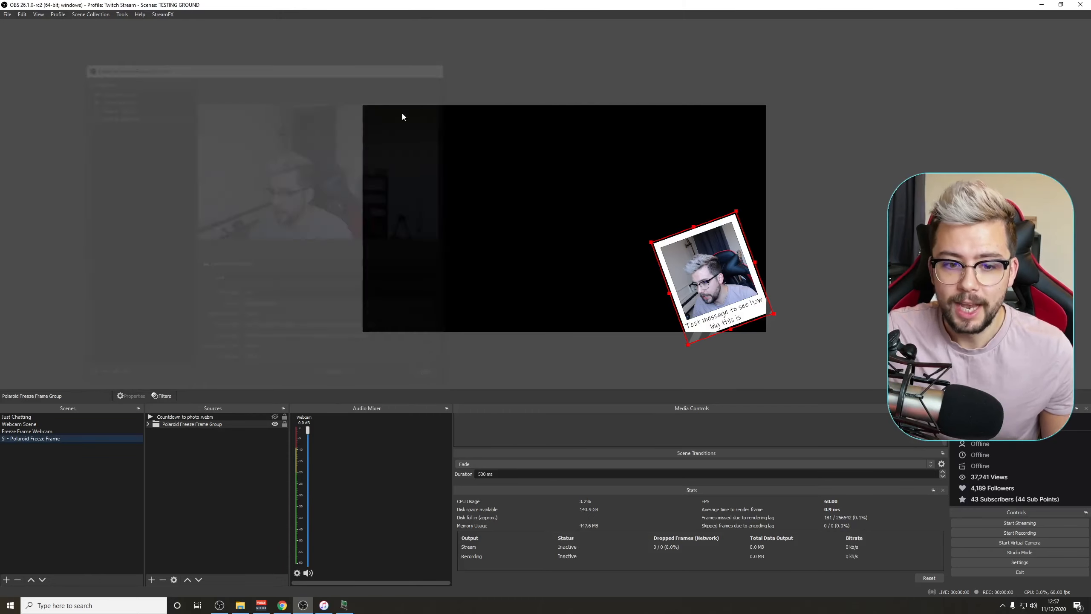
Step: Add the existing SI - Polaroid Freeze Frame scene as a source in the Just Chatting scene
click(39, 416)
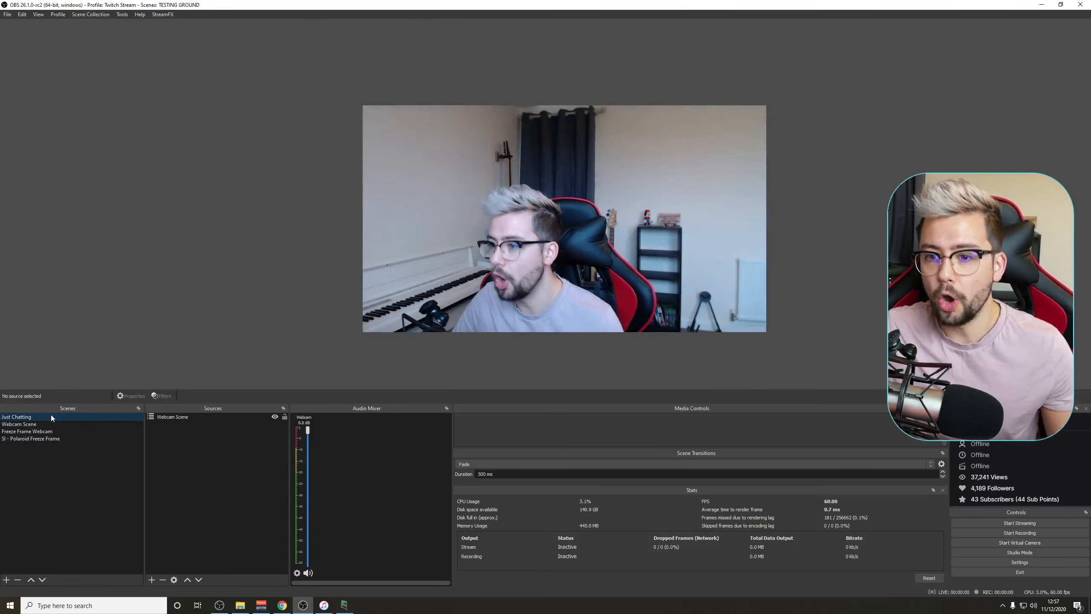
click(152, 583)
click(188, 465)
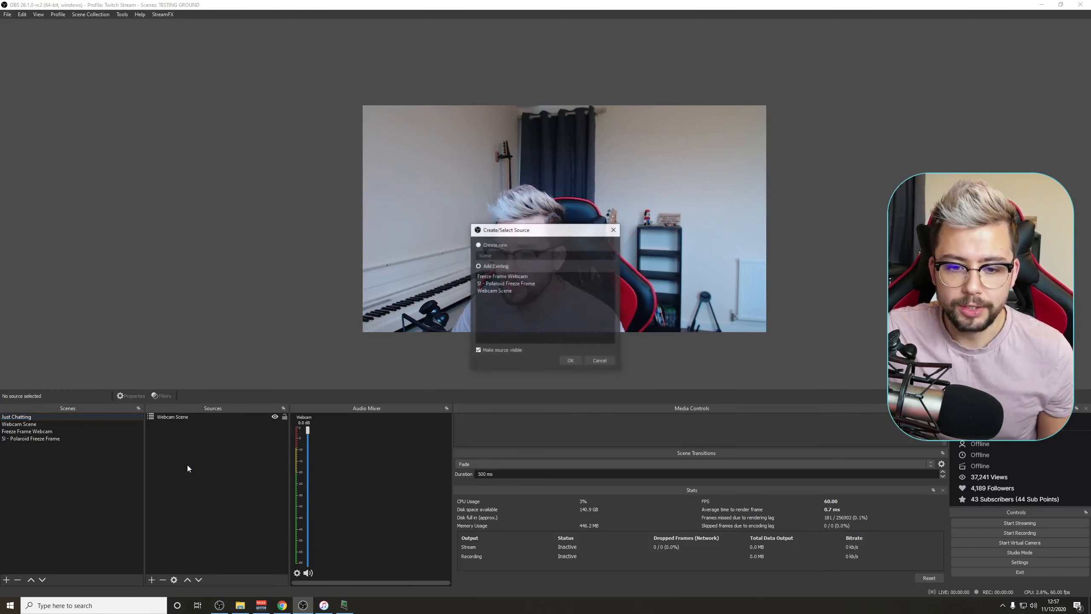
click(501, 284)
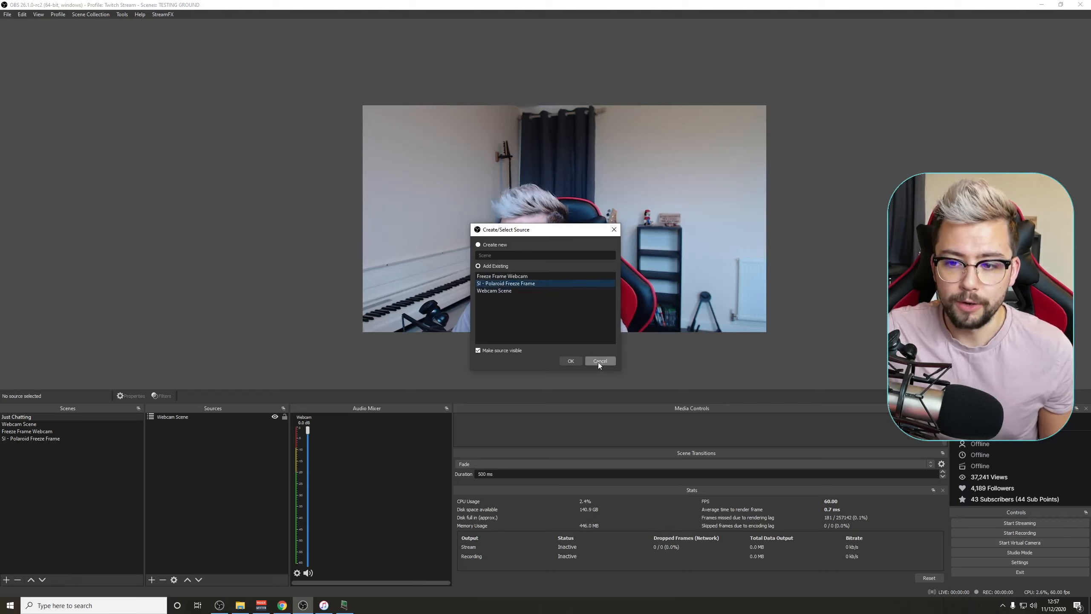
click(573, 360)
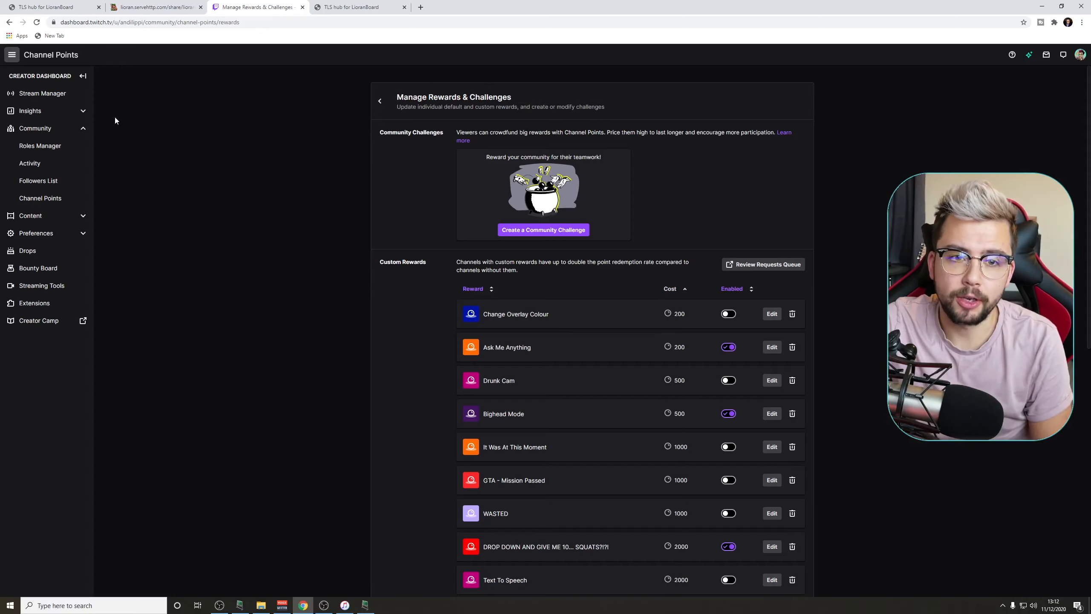
Step: Open Manage Rewards & Challenges under Channel Points in the Twitch Creator Dashboard and go to the end of the custom rewards
click(41, 199)
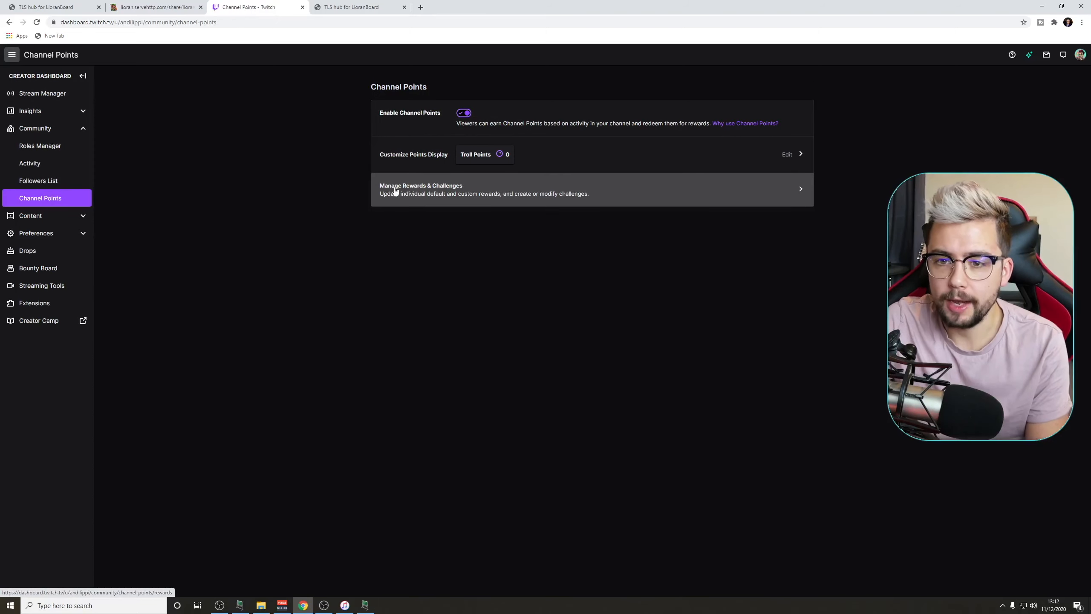
click(423, 194)
scroll(503, 314, down, 6)
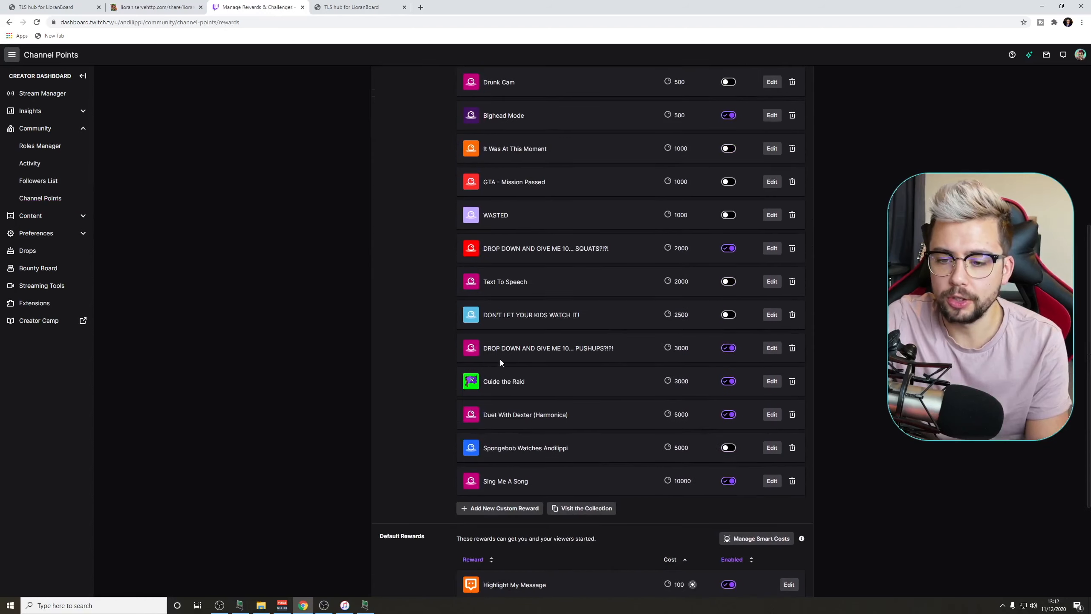
scroll(502, 345, down, 2)
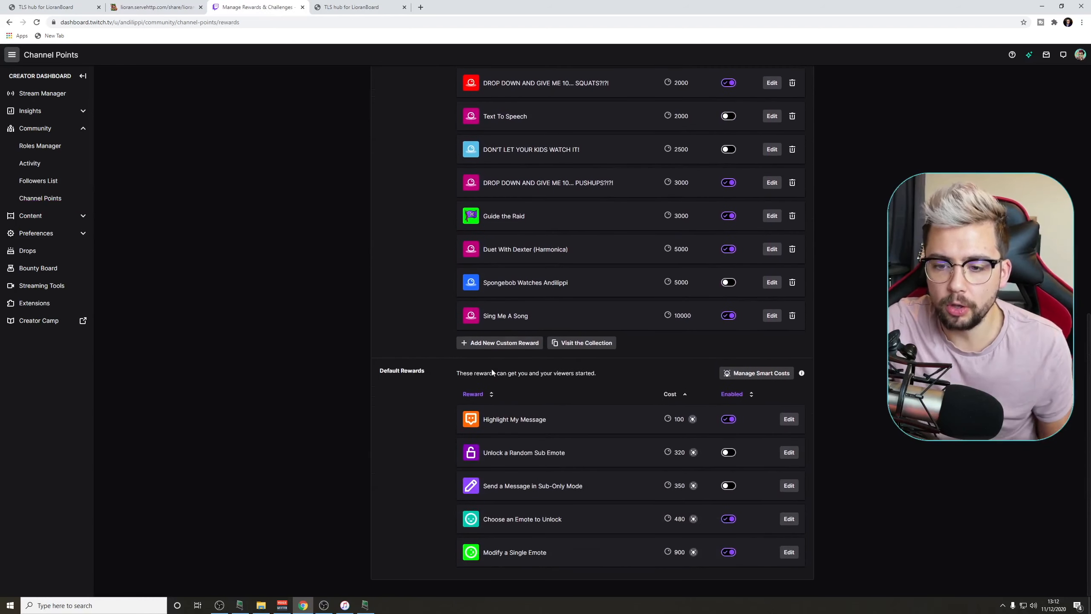
Step: Create a custom reward named "Take A Photo" costing 500 points that requires viewers to enter text
click(515, 347)
click(432, 137)
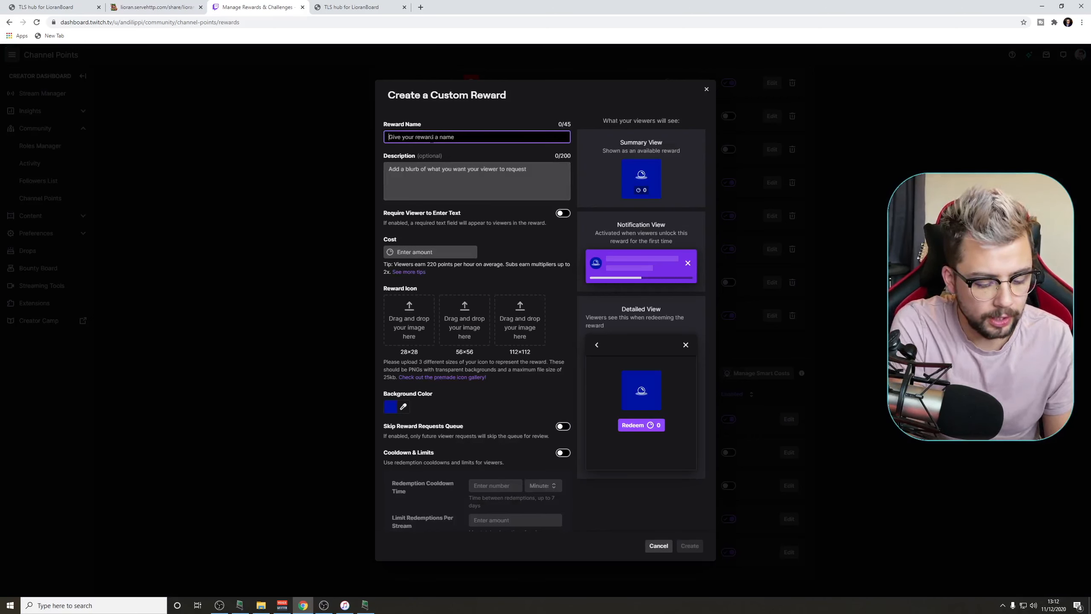
text(Take A Photo)
click(431, 183)
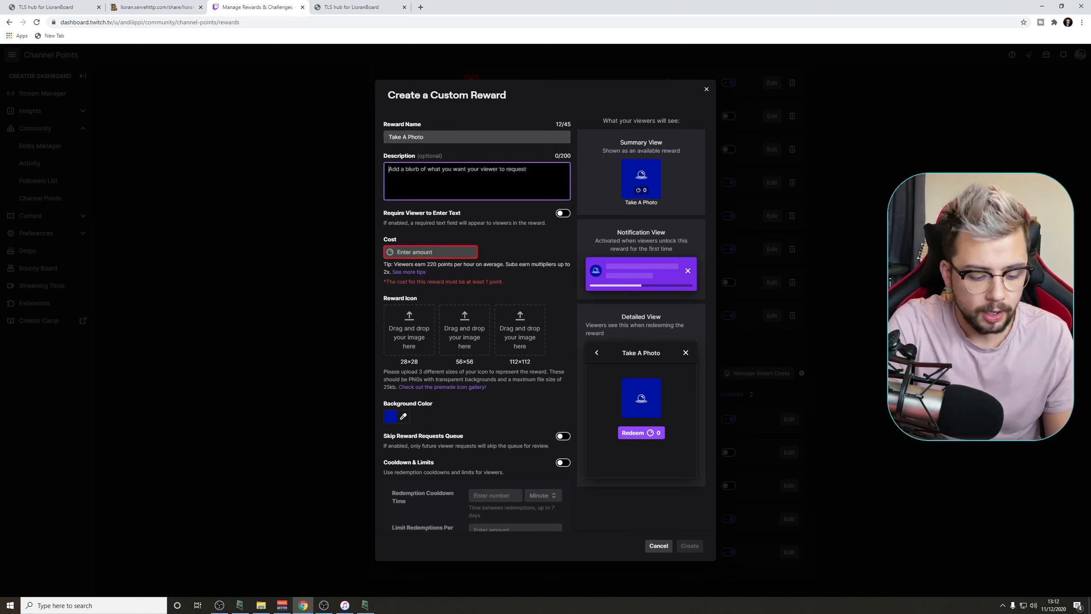
click(437, 250)
text(500)
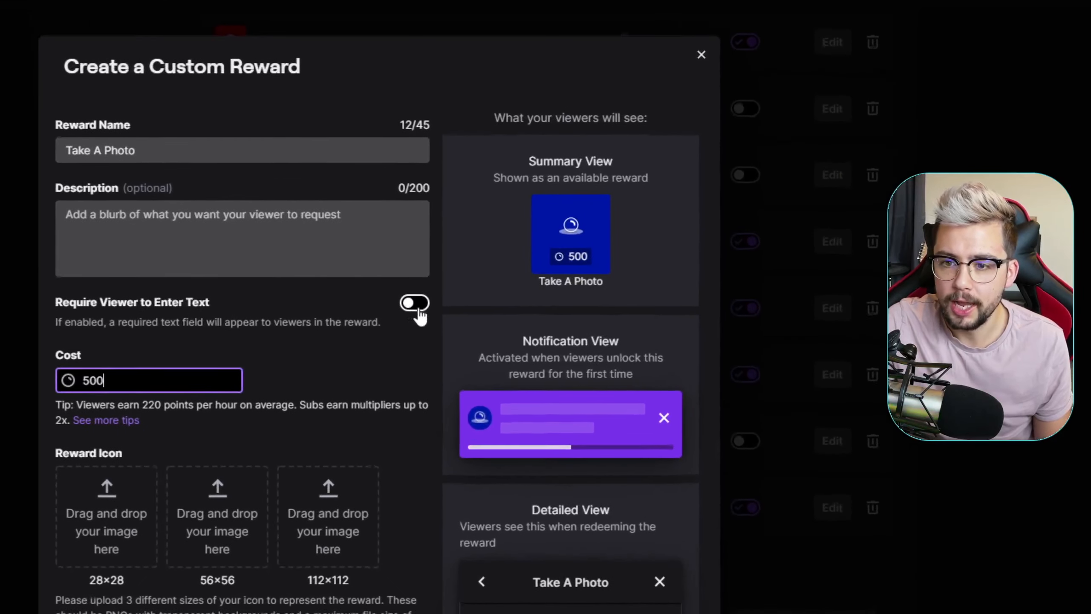
click(415, 310)
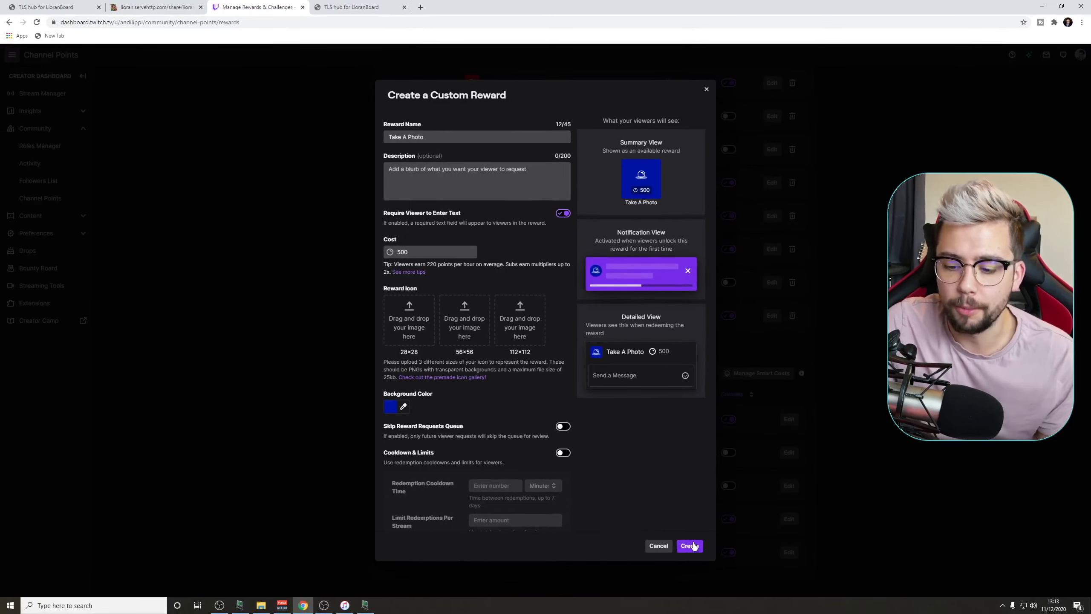
click(690, 547)
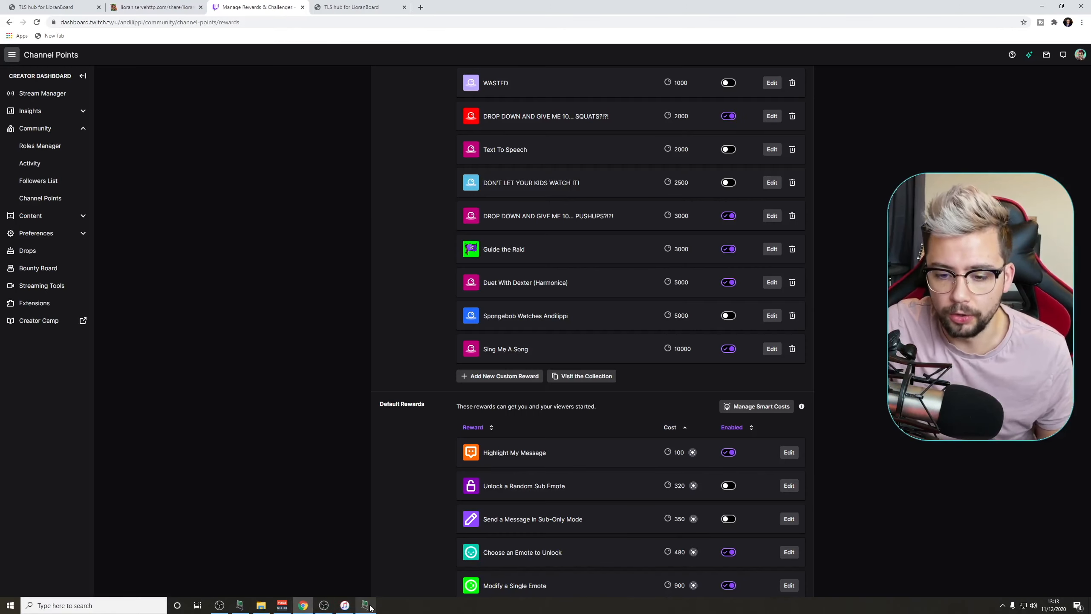
Step: Switch to LioranBoard Receiver, edit New Deck 20 and open the Twitch triggers of the Polaroid Screenshot button
click(304, 605)
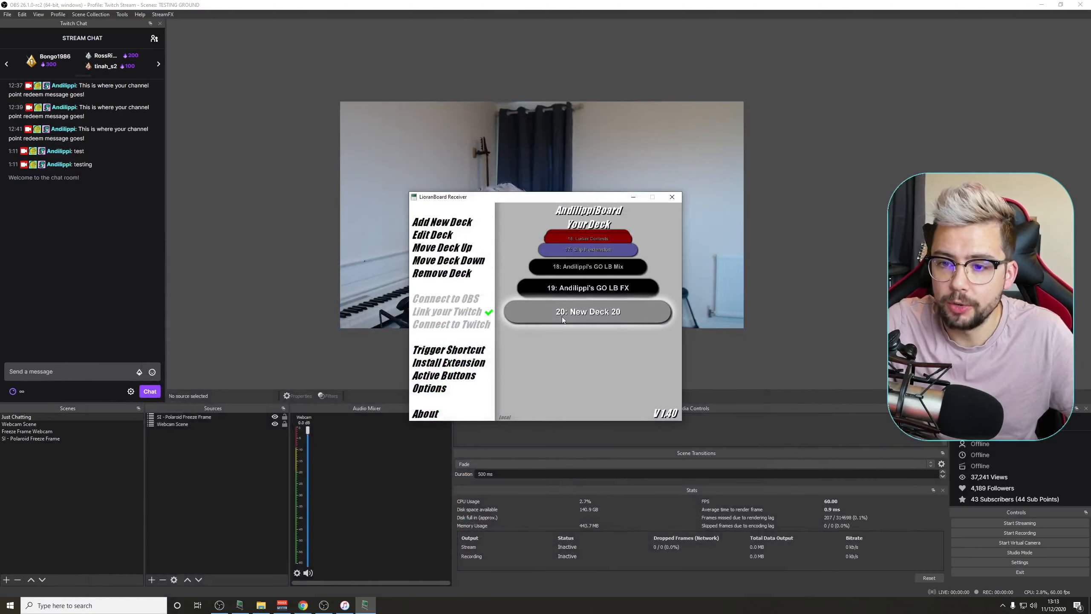
double_click(595, 313)
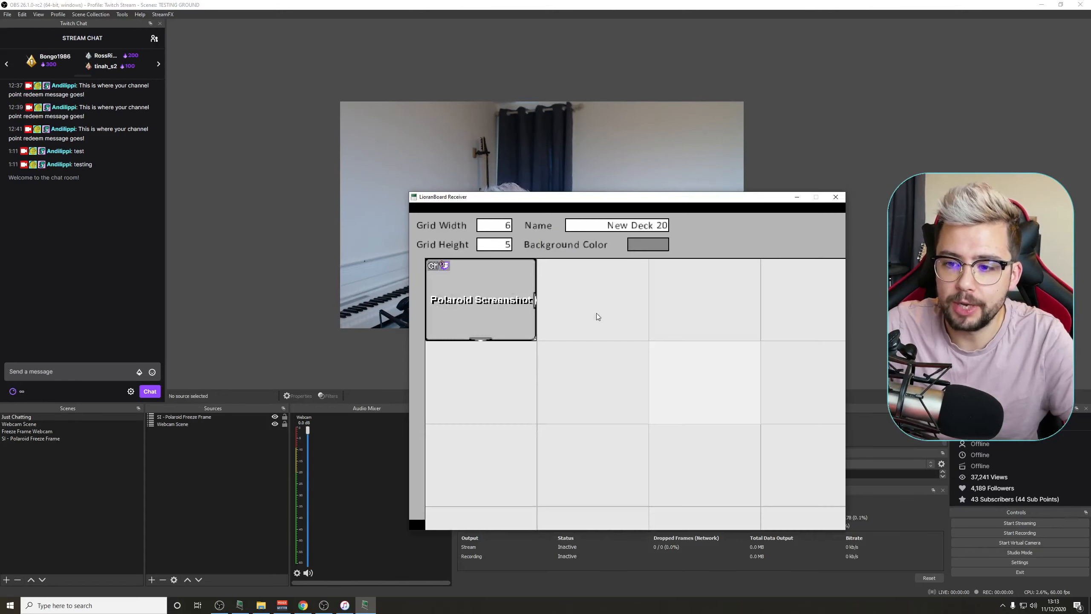
right_click(447, 263)
click(472, 352)
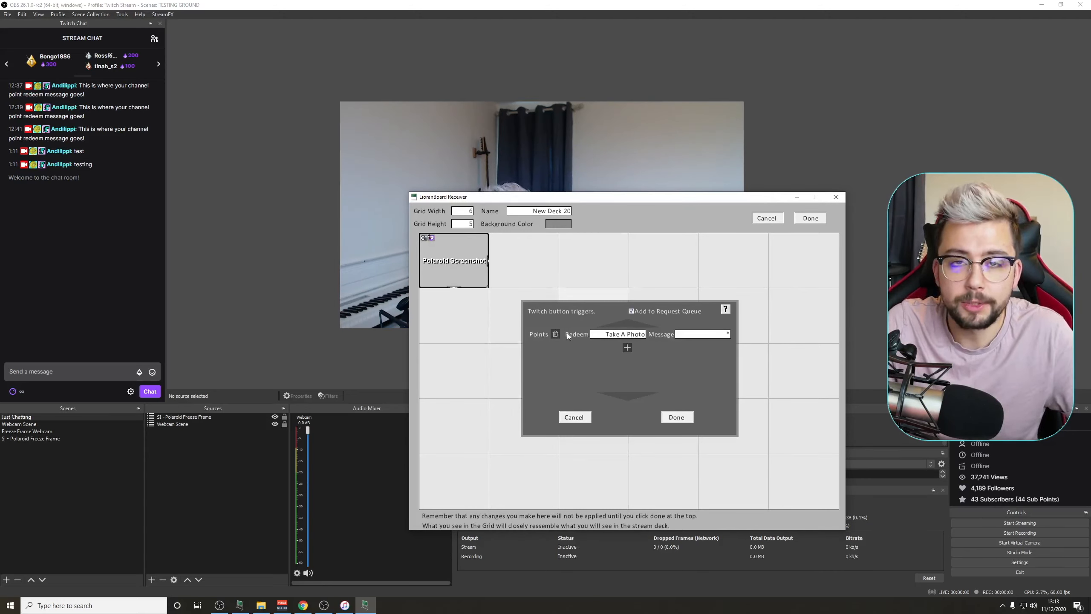
Step: Check the Take A Photo redeem name and the available trigger types, and confirm the Polaroid Screenshot button's Twitch triggers
drag(598, 336, 645, 335)
click(618, 335)
click(625, 335)
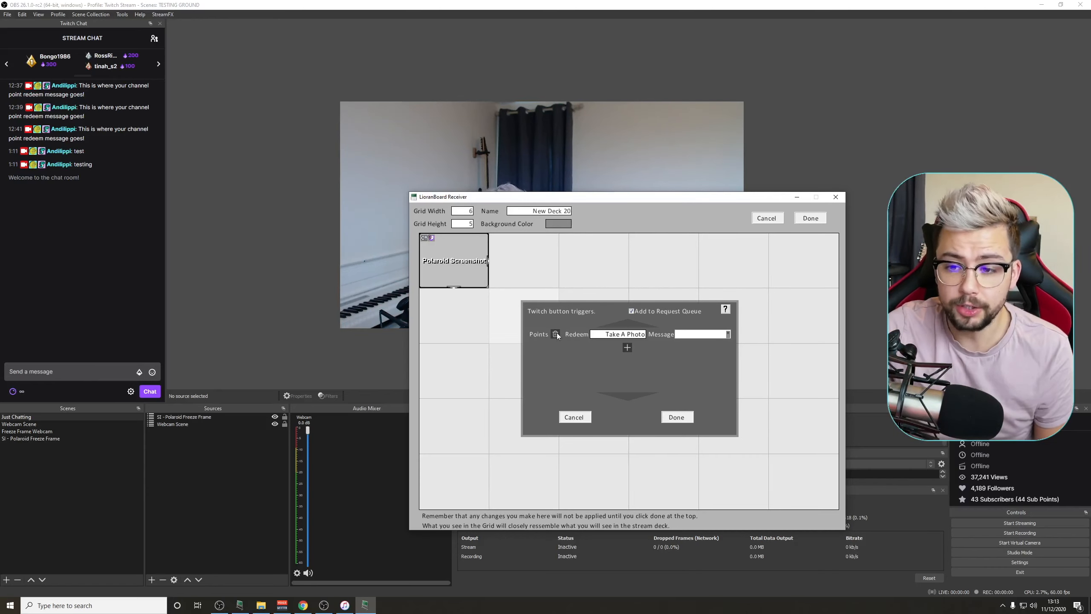
click(627, 349)
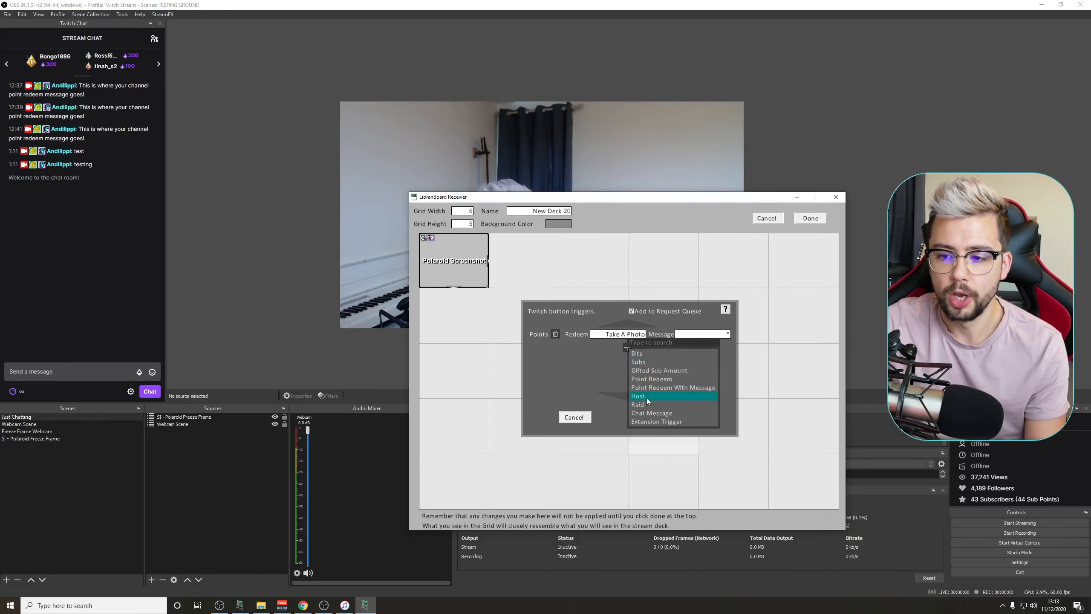
click(594, 362)
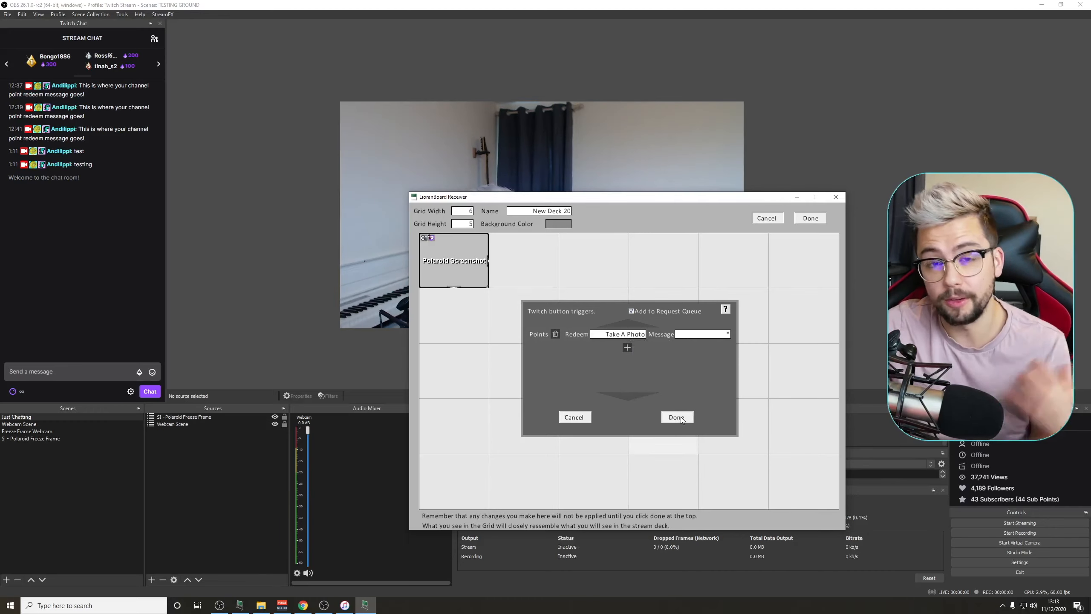
click(676, 417)
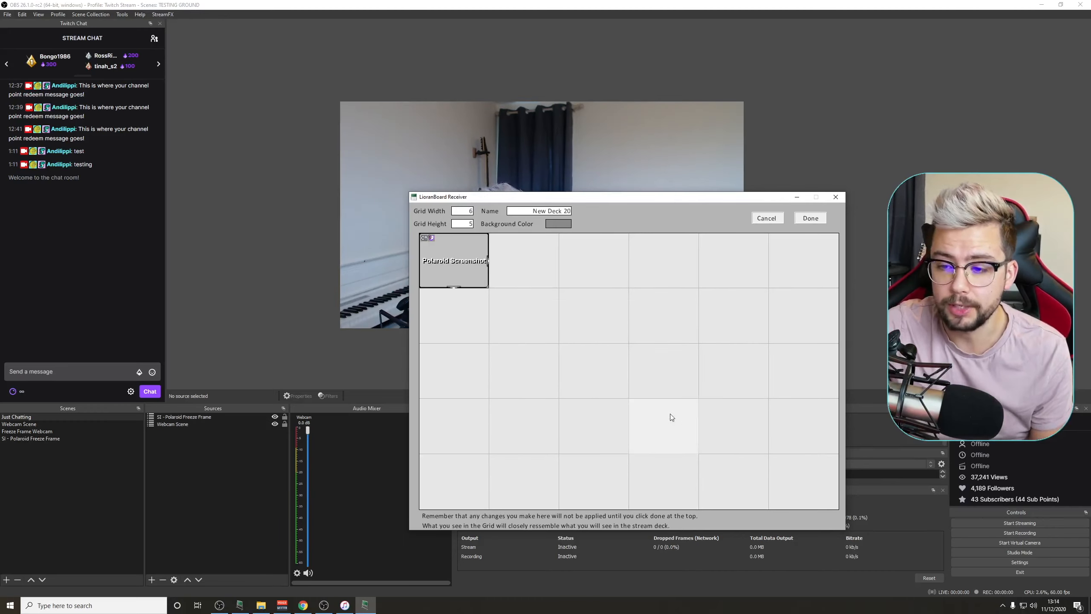
Step: Open the Polaroid Screenshot button's commands and check the scene choices for the Countdown to photo.webm visibility command
right_click(465, 261)
click(495, 336)
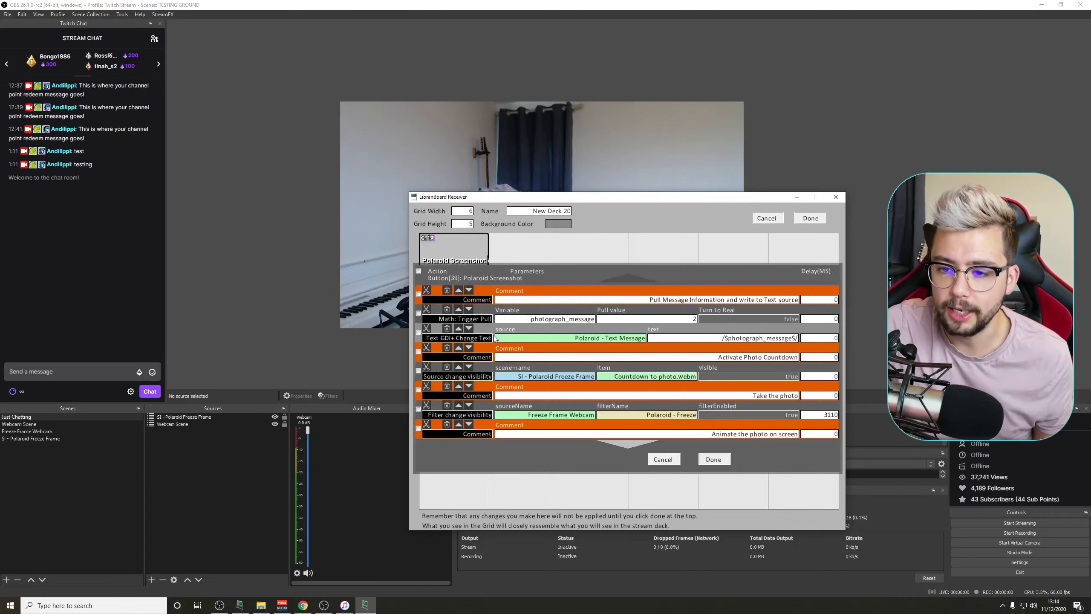
scroll(623, 309, down, 3)
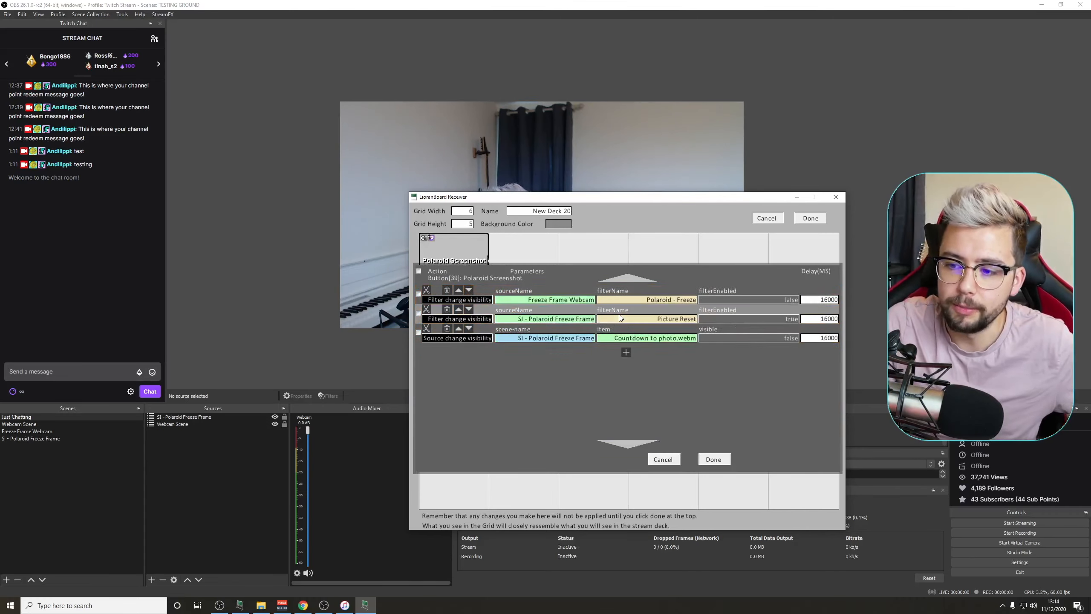
scroll(619, 314, up, 3)
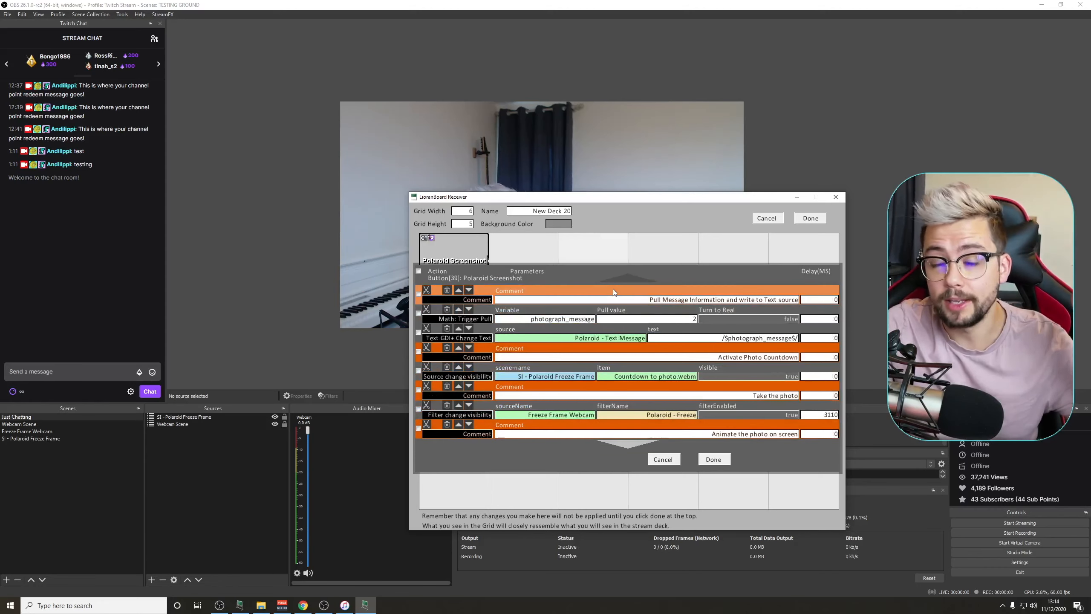
drag(638, 196, 549, 180)
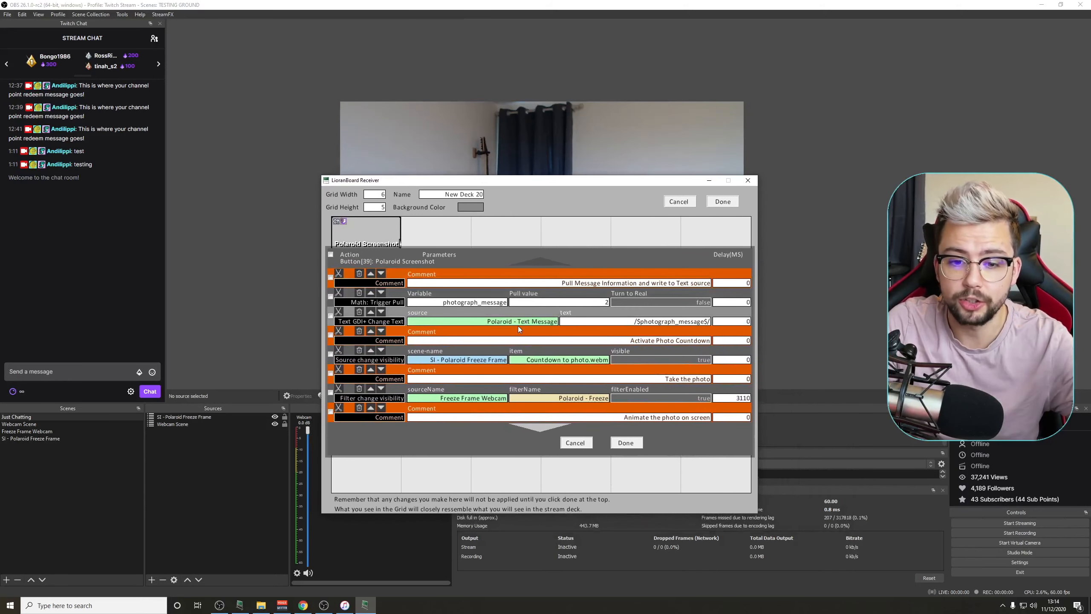
click(451, 363)
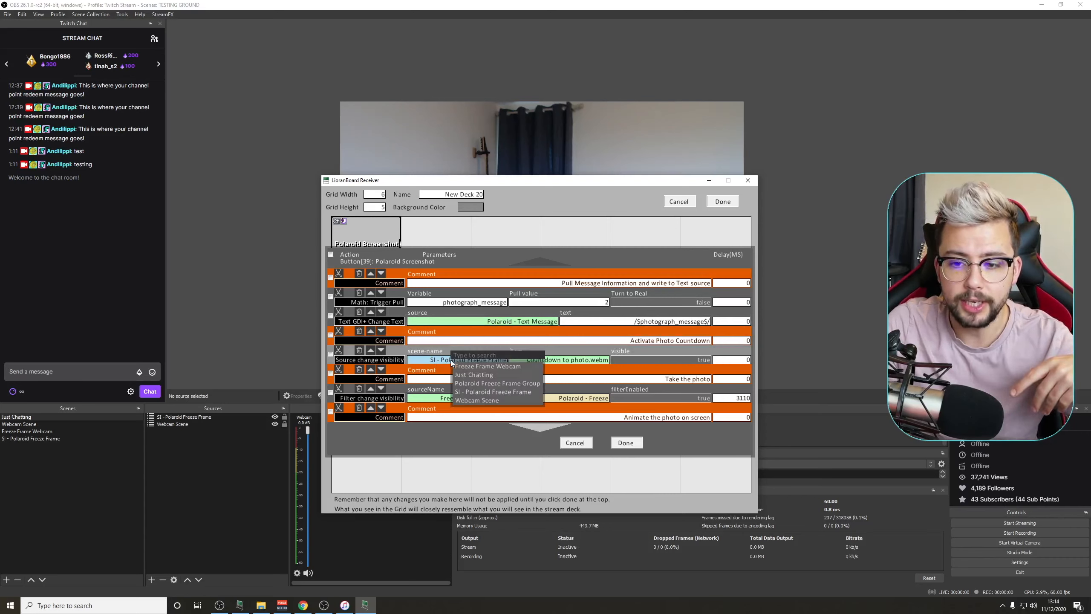
click(439, 361)
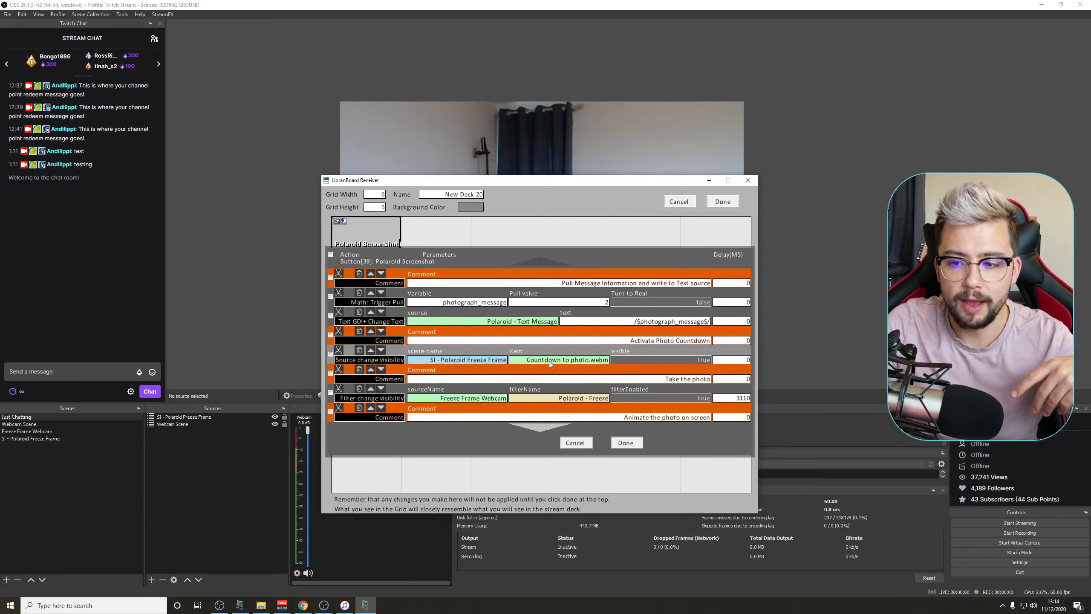
Step: Examine the order, filters, enabled states and delays of the Polaroid Screenshot button's filter visibility commands
scroll(532, 370, down, 4)
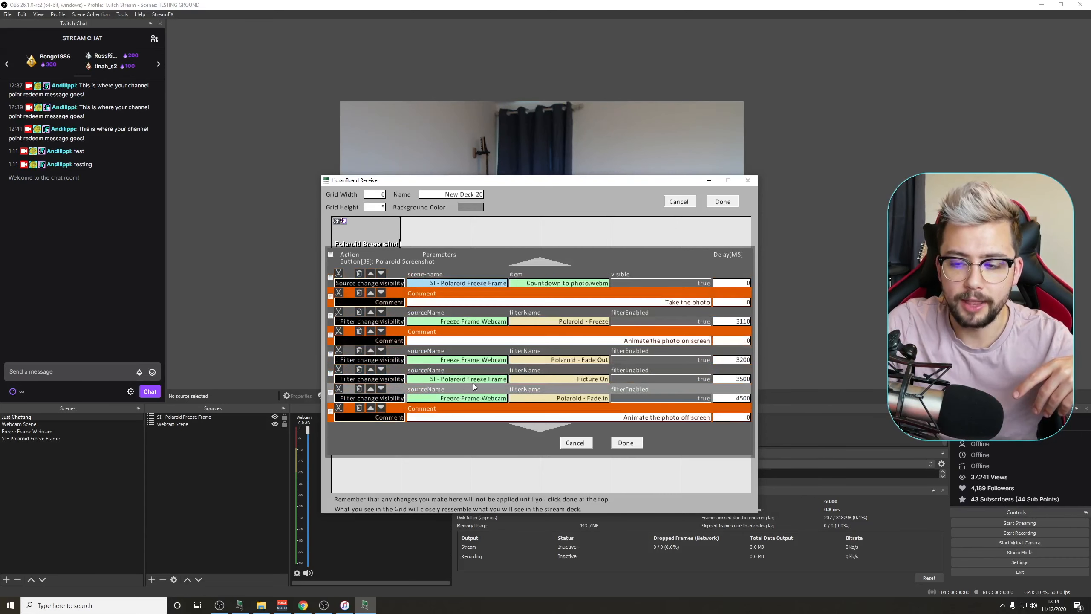
scroll(472, 383, down, 1)
scroll(746, 374, down, 3)
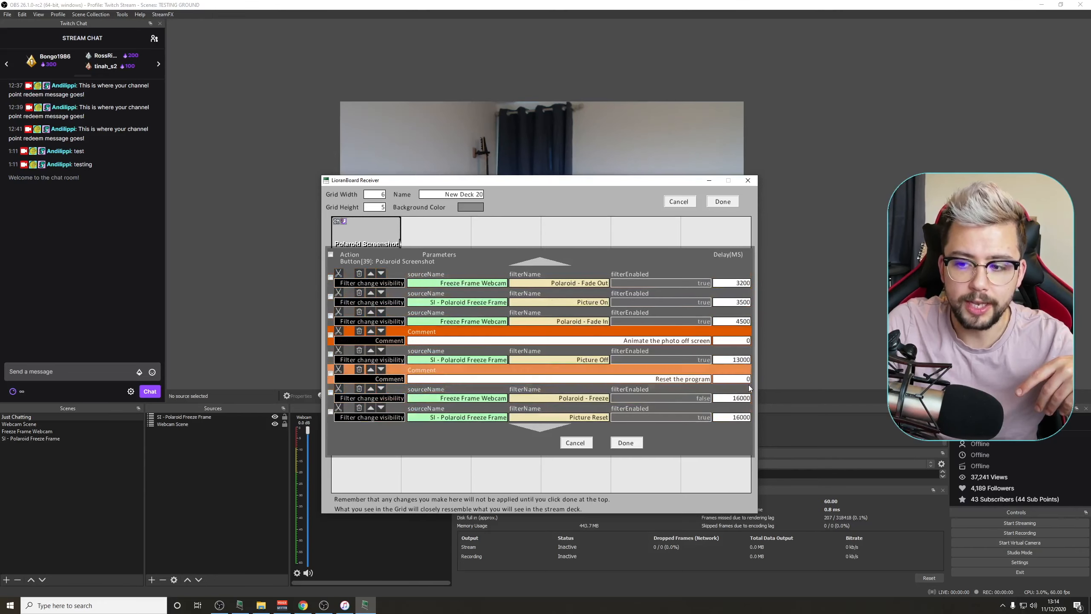
scroll(749, 388, up, 6)
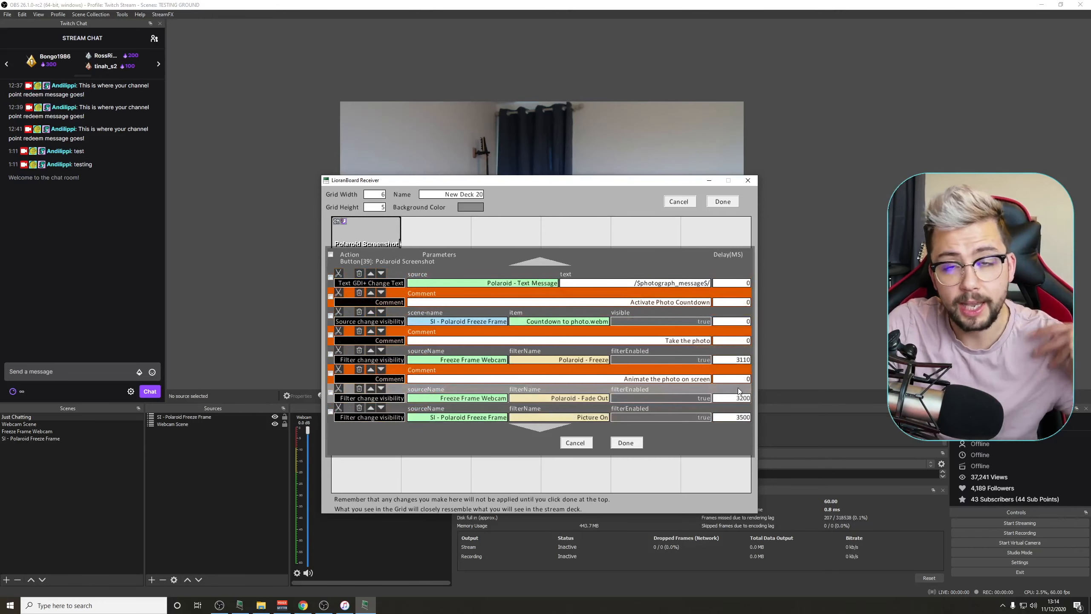
scroll(739, 390, down, 3)
scroll(717, 386, down, 2)
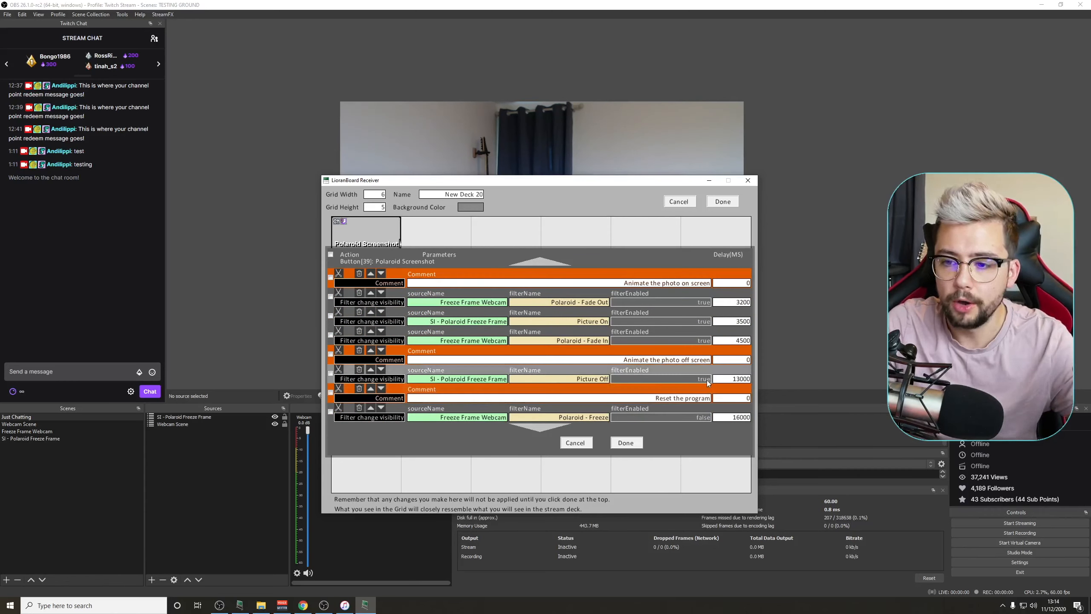
scroll(654, 379, up, 5)
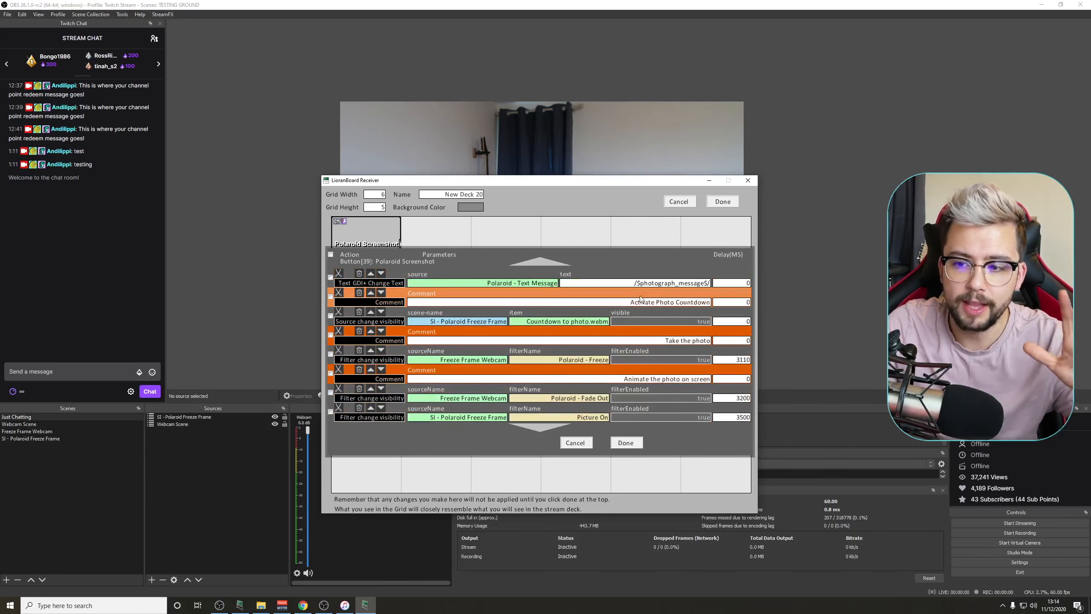
scroll(646, 296, up, 2)
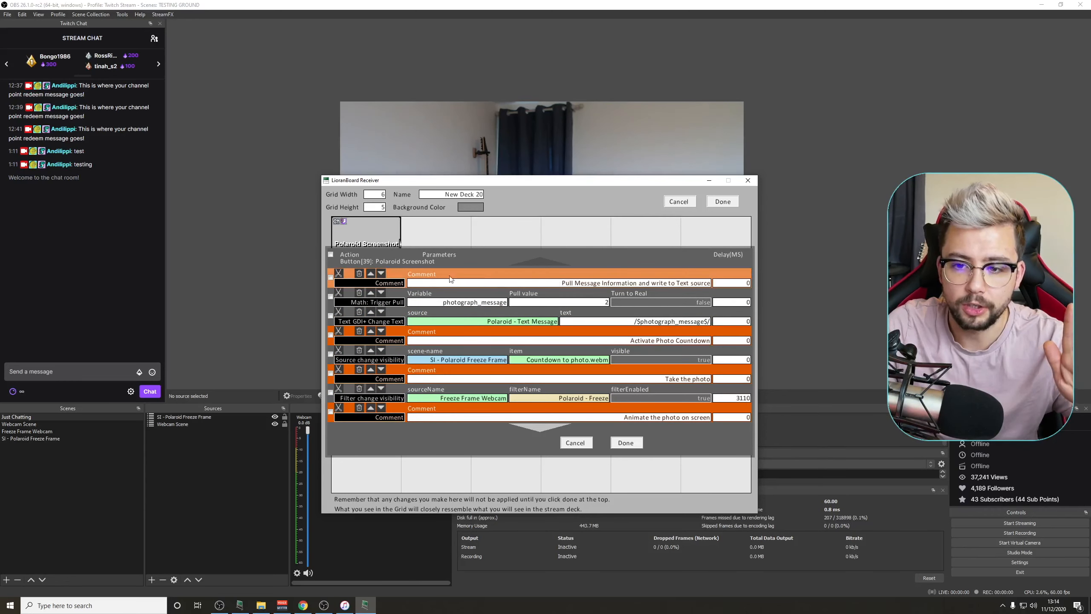
Step: Review the comment rows from the message pull to the program reset, and save the button's commands and New Deck 20
click(577, 285)
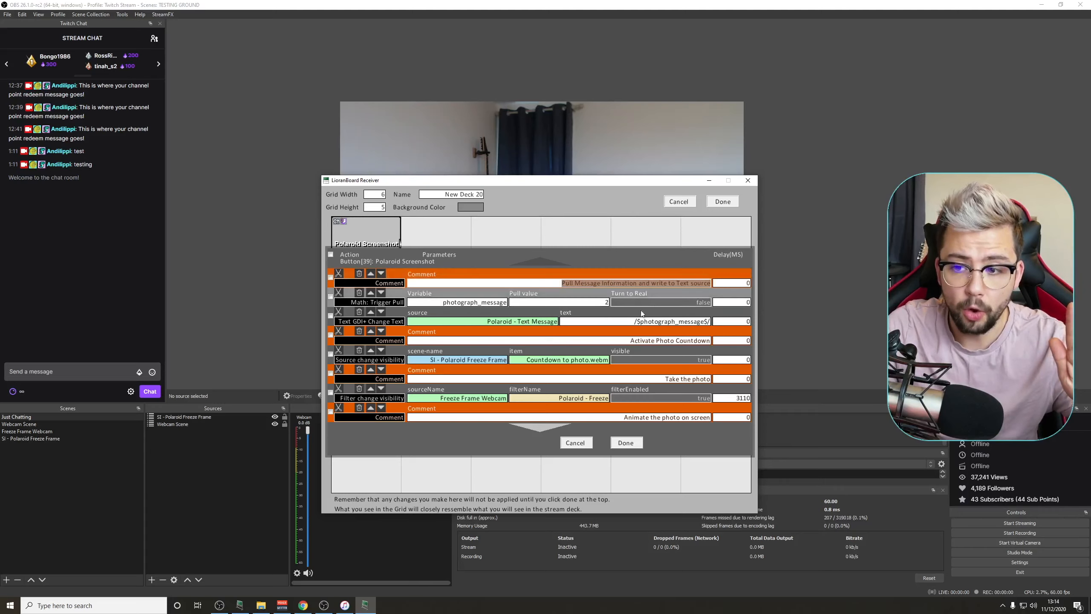
click(507, 302)
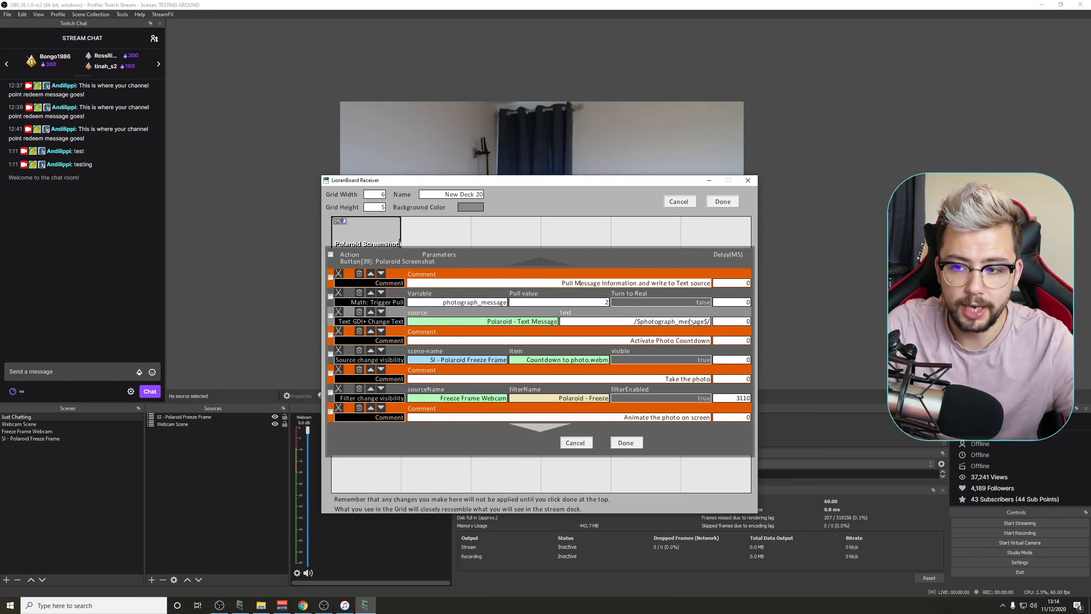
scroll(623, 339, down, 1)
drag(694, 321, 563, 340)
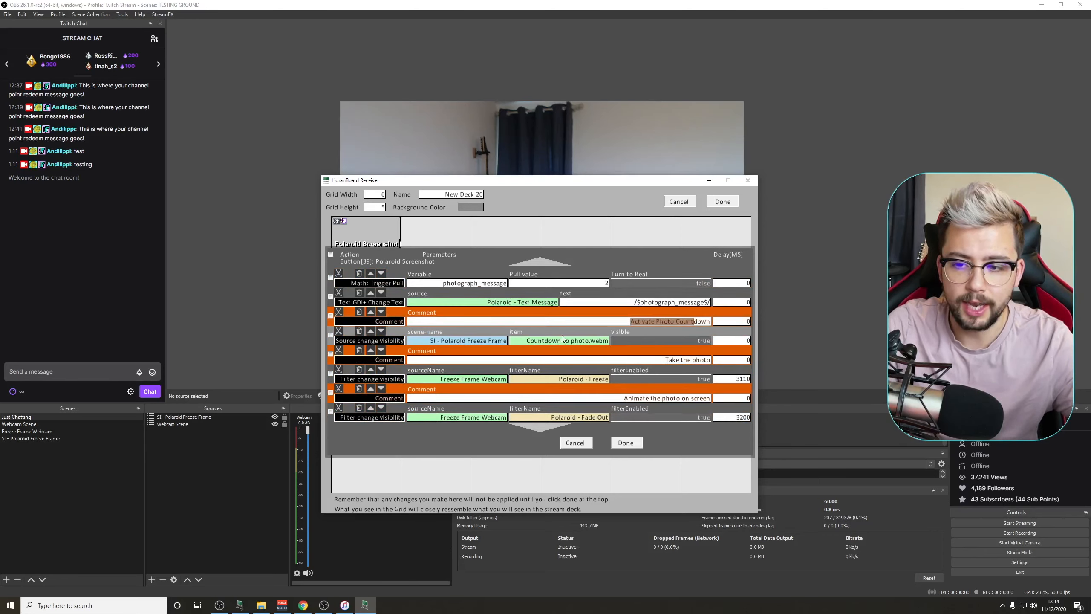
scroll(588, 341, down, 10)
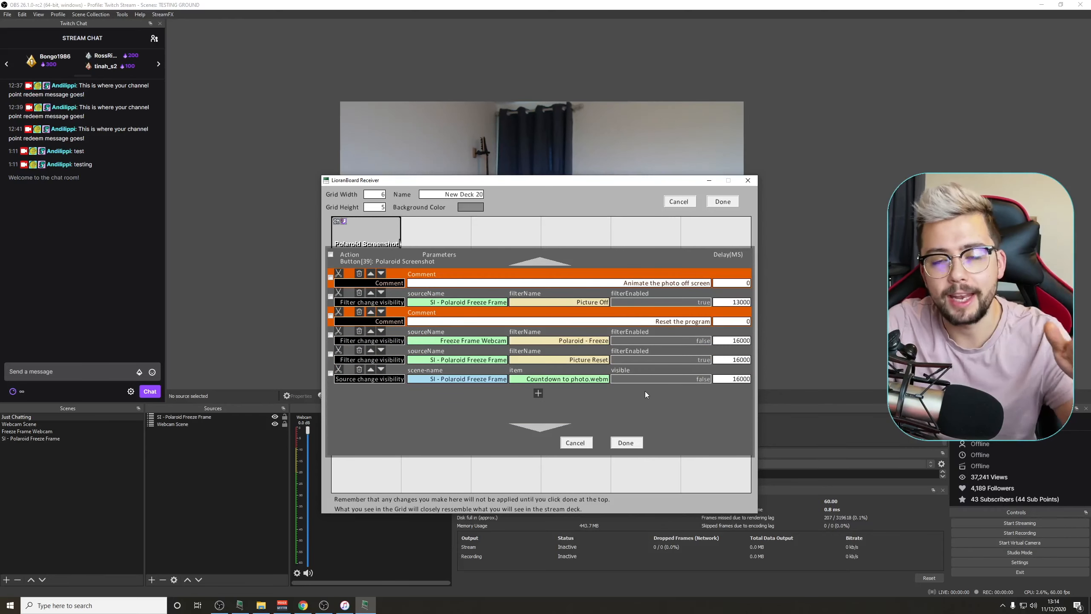
click(625, 443)
click(723, 202)
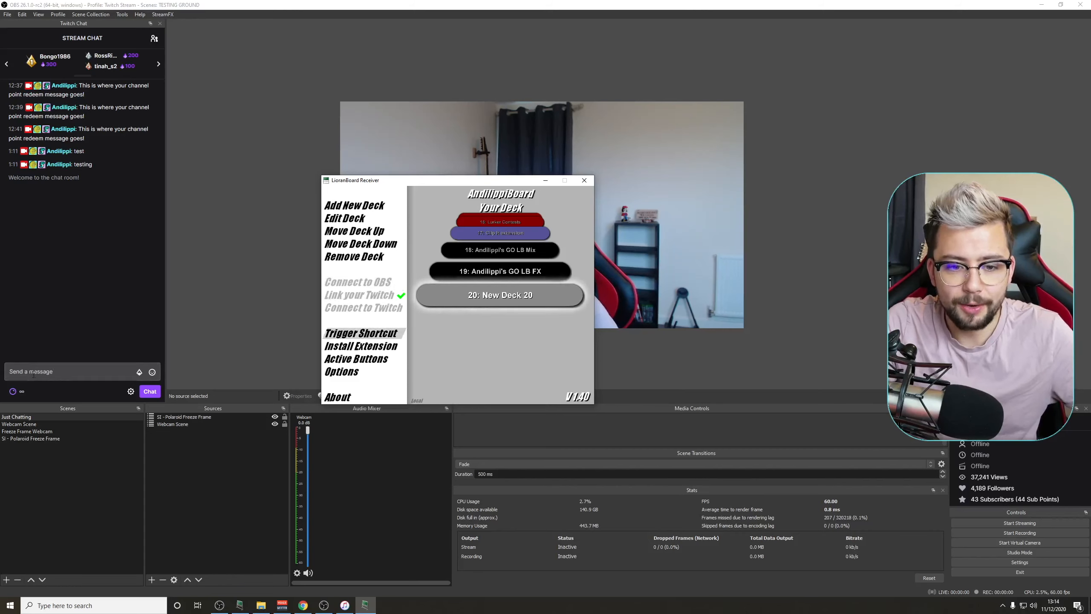
Step: Test the Take A Photo reward from the OBS Twitch chat with the message "This is a test message!" and lower the countdown video's volume
click(72, 371)
click(17, 393)
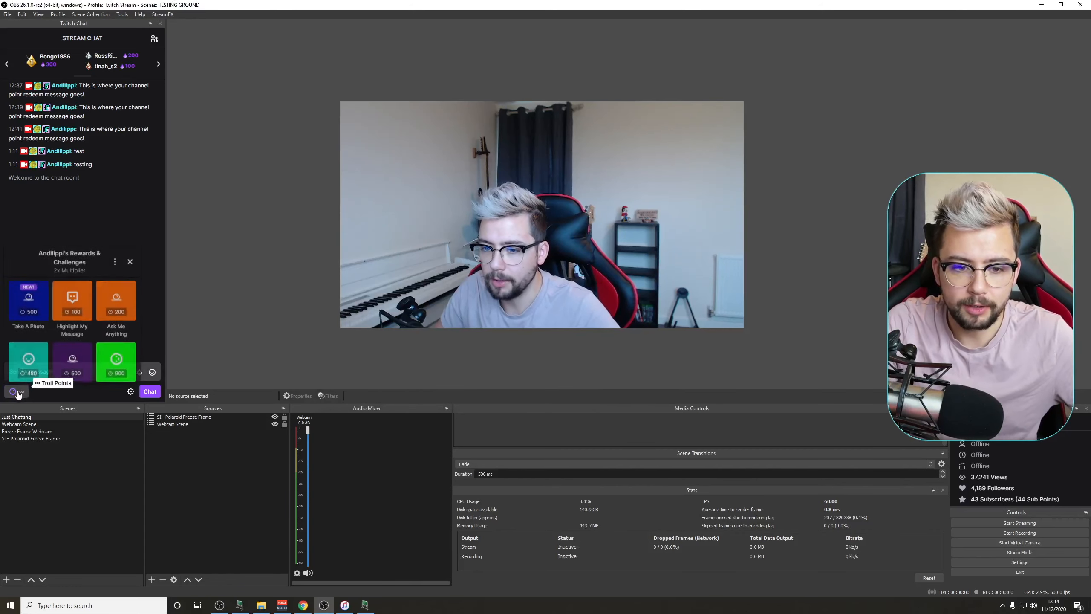
click(51, 315)
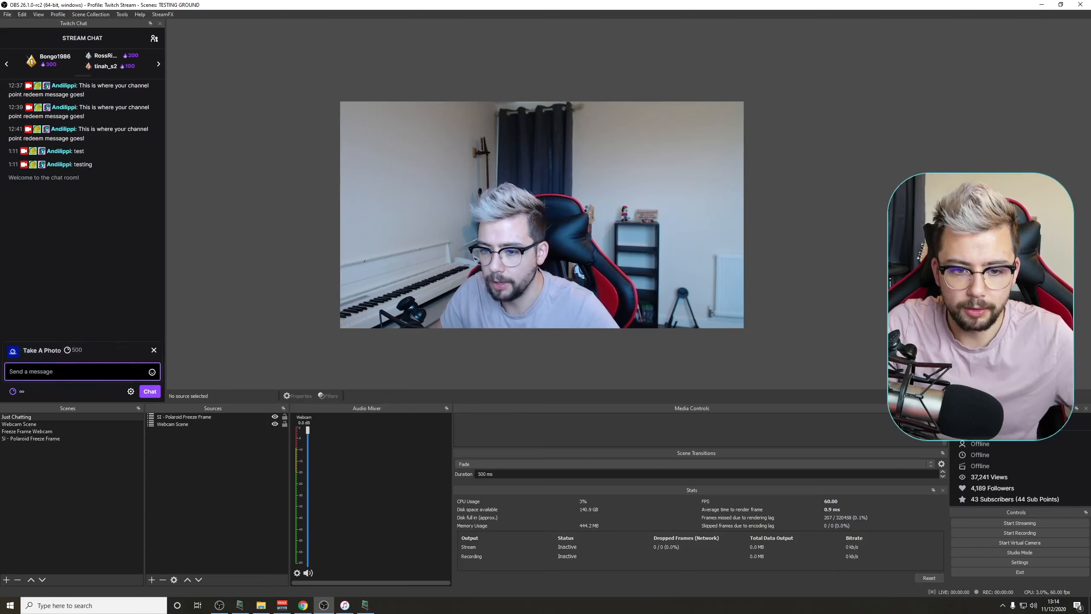
text(This is a test message)
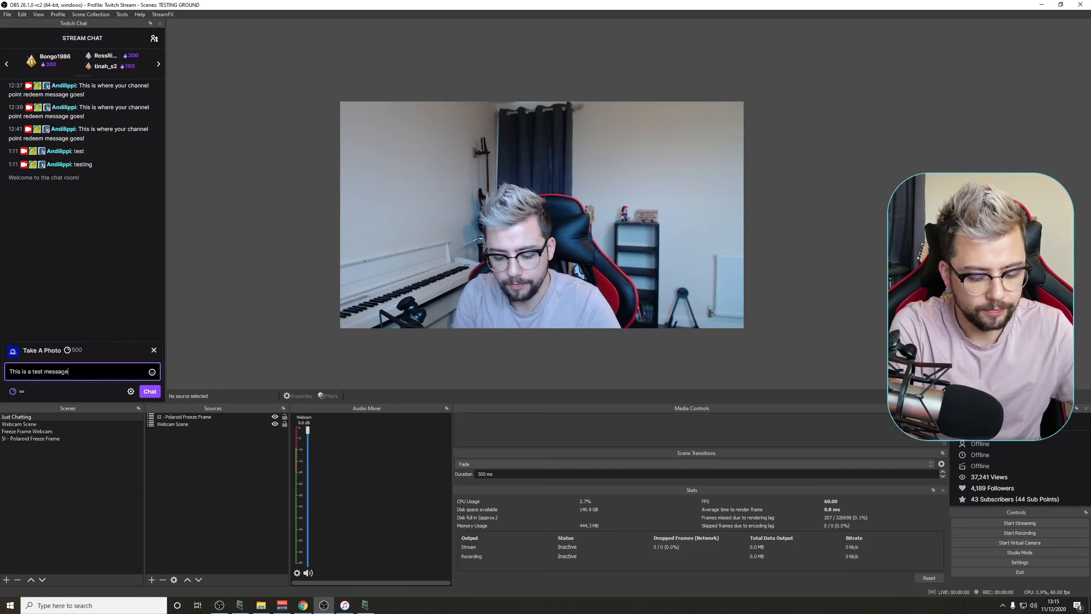
text(!)
key(Return)
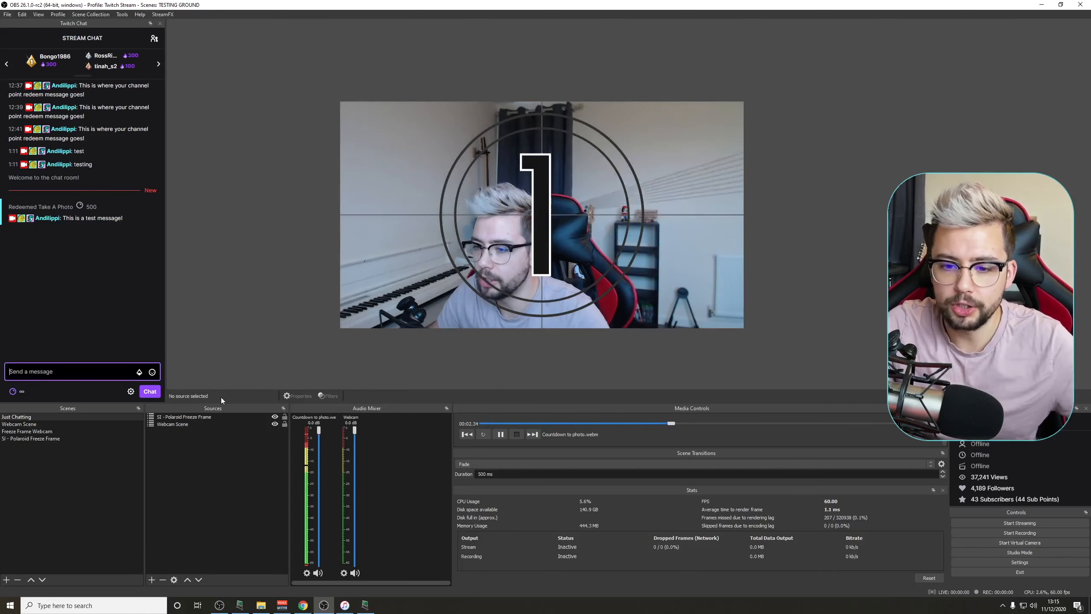
drag(317, 428, 318, 470)
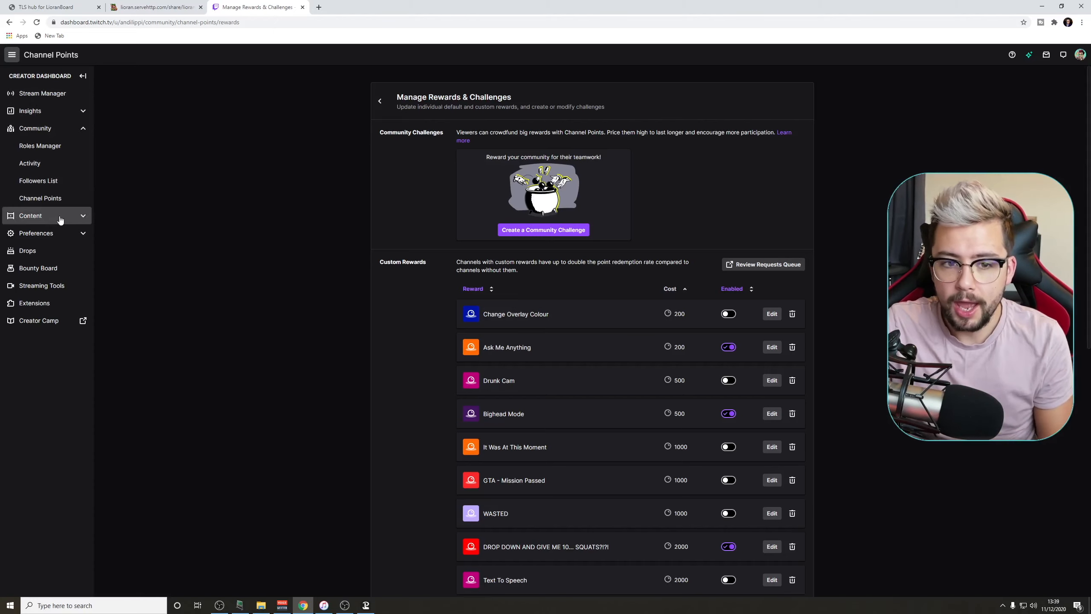
Step: Switch to the Twitch Creator Dashboard and go to the end of the custom rewards in Manage Rewards & Challenges under Channel Points
click(41, 198)
click(408, 194)
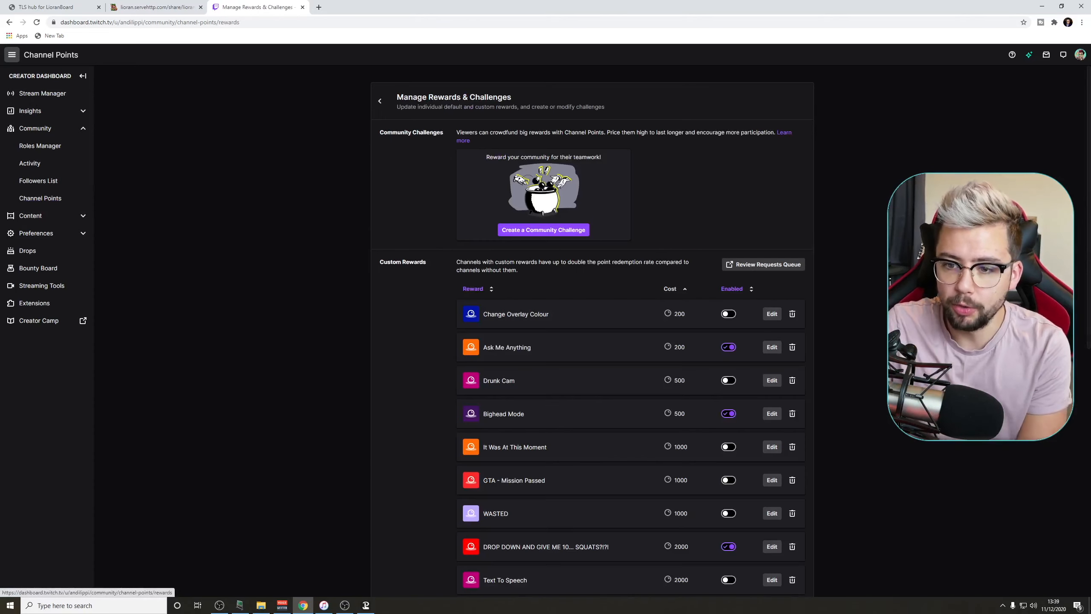
scroll(593, 300, down, 10)
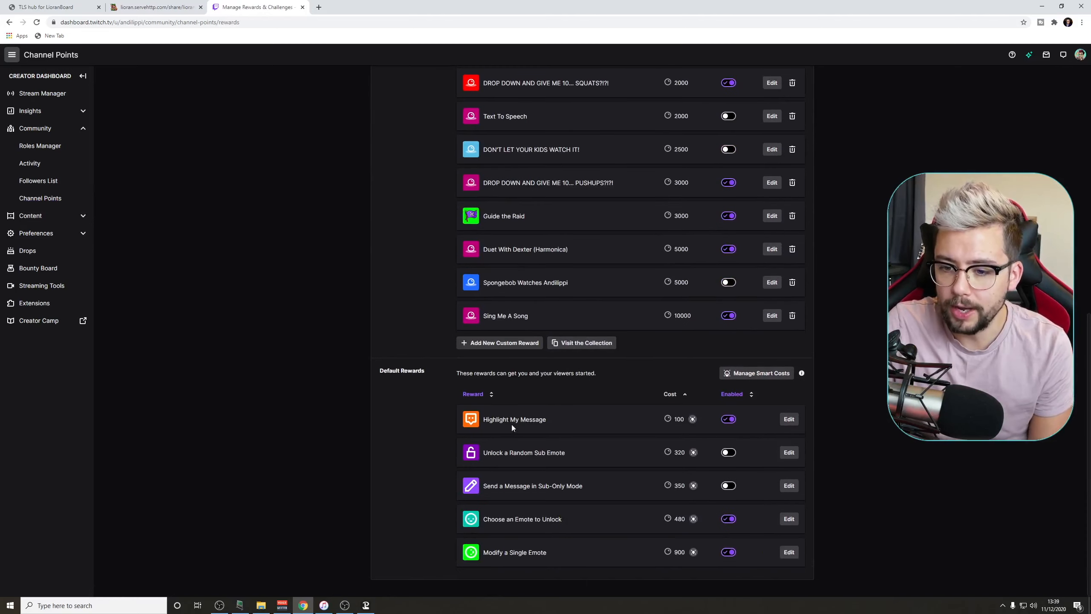
Step: Create a new custom reward named "Take A Photo" with a cost of 500 points
click(500, 342)
click(432, 136)
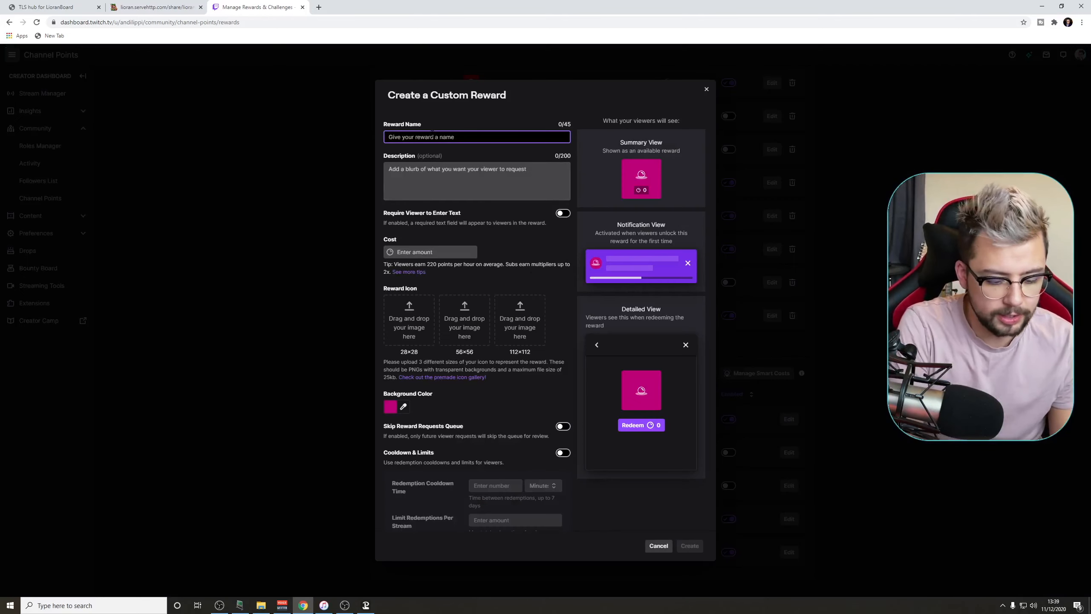
text(Take A Photo)
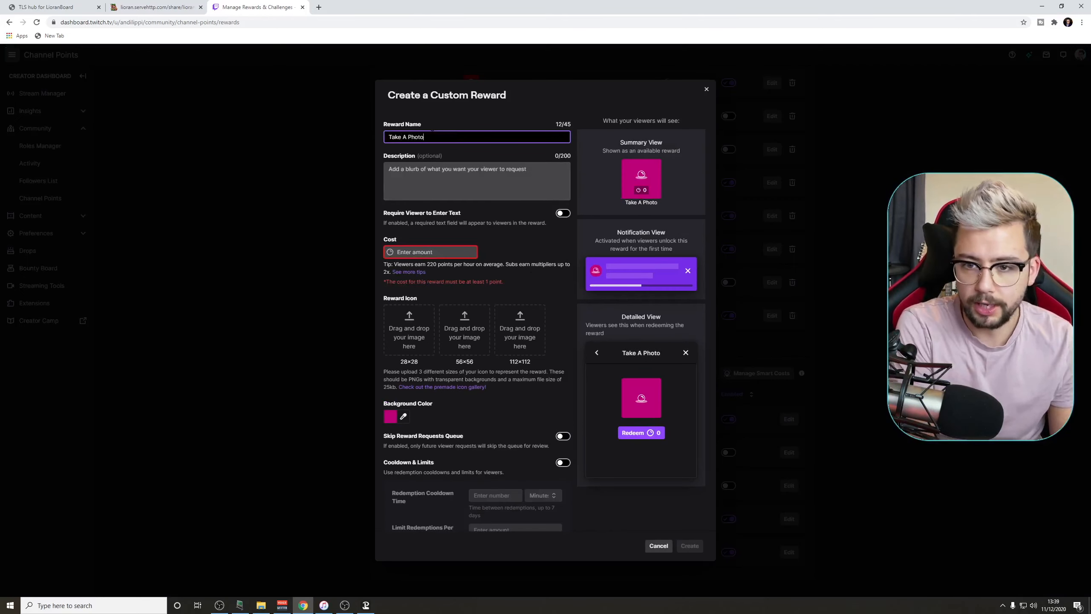
click(405, 252)
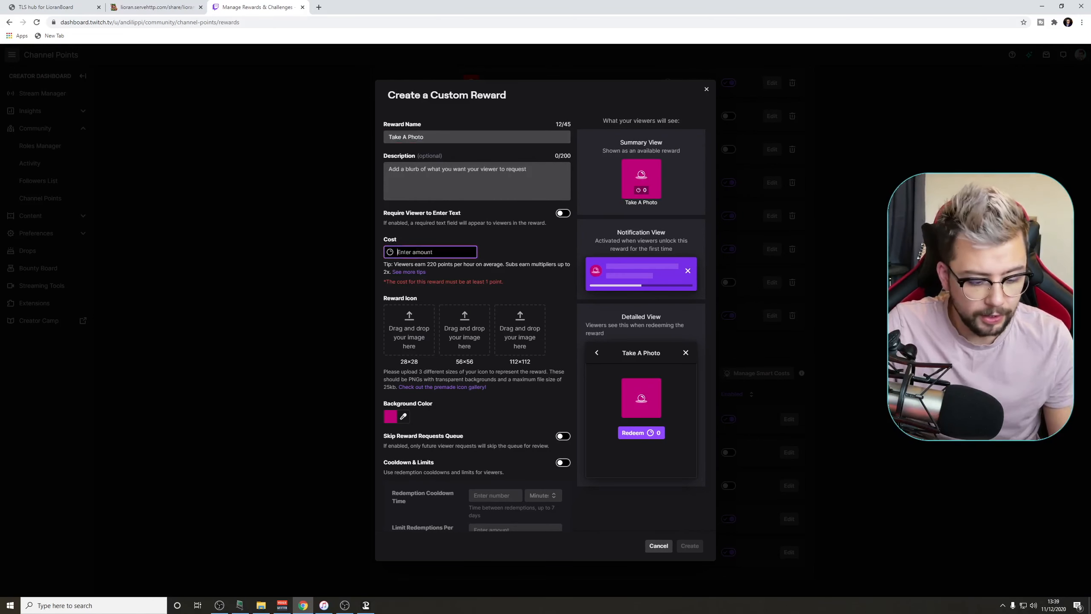
text(500)
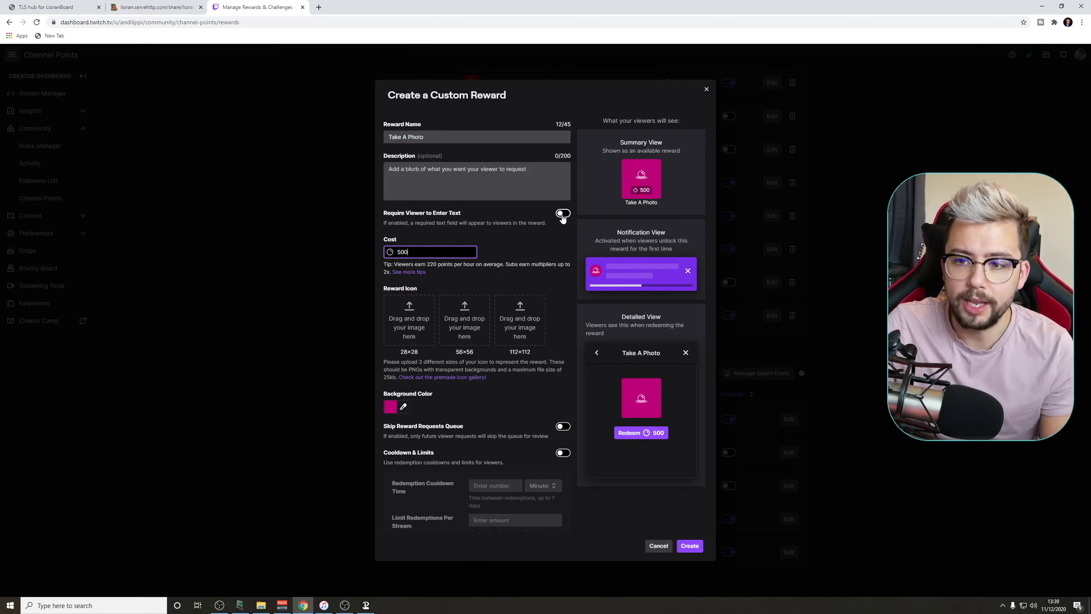
click(689, 546)
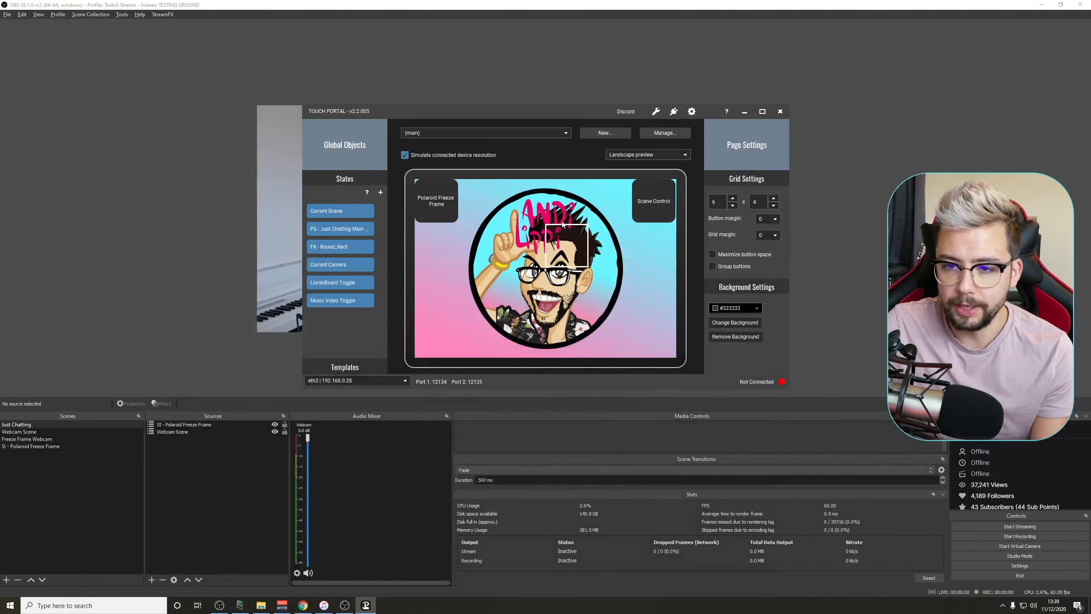
Step: Switch to Touch Portal and open the Polaroid Freeze Frame button's event actions for the Take A Photo redemption
click(433, 203)
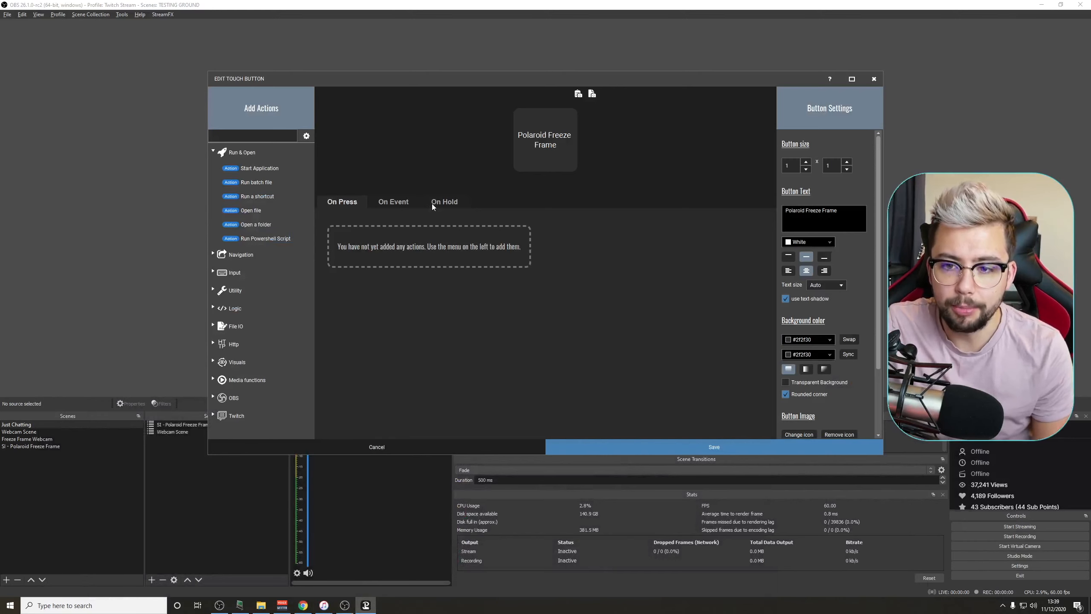
click(393, 202)
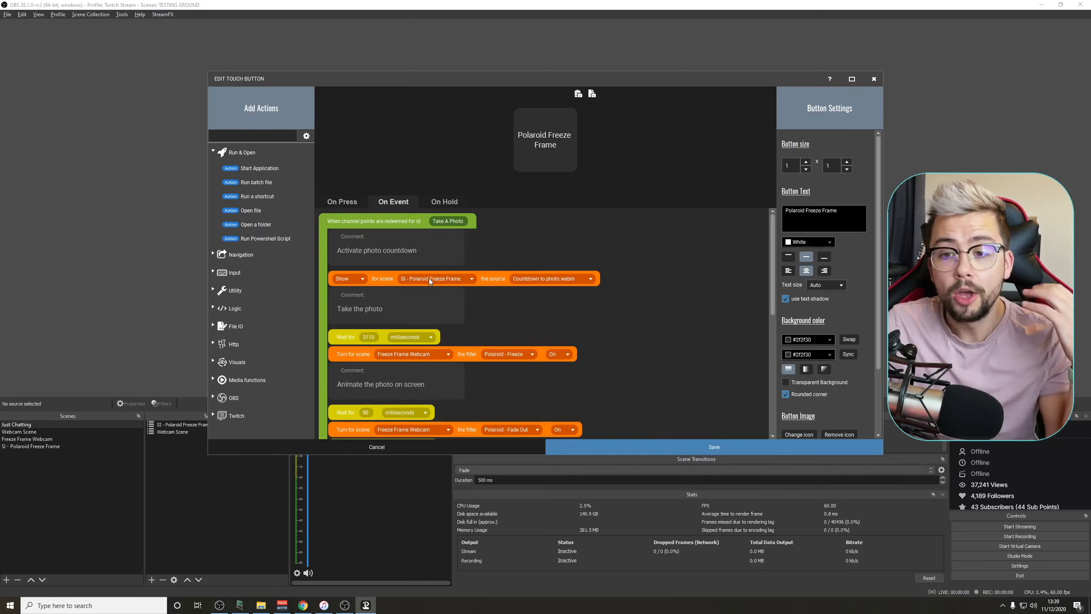
Step: Review the whole Take A Photo action sequence, from the photo countdown through the freeze, photo animations and waits to the program reset
scroll(426, 289, down, 8)
scroll(423, 299, up, 6)
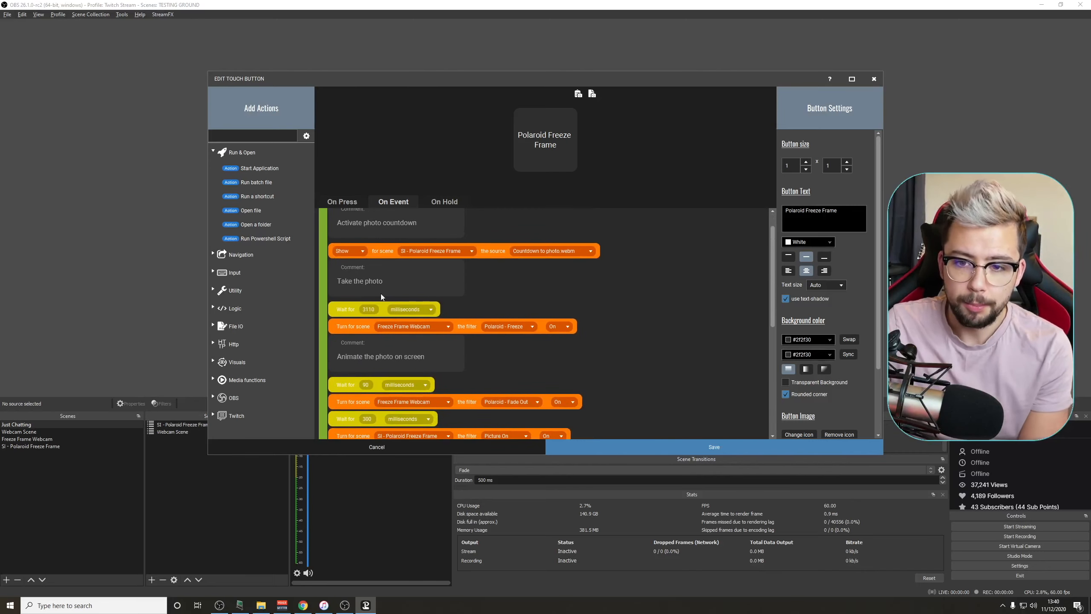
scroll(363, 277, down, 4)
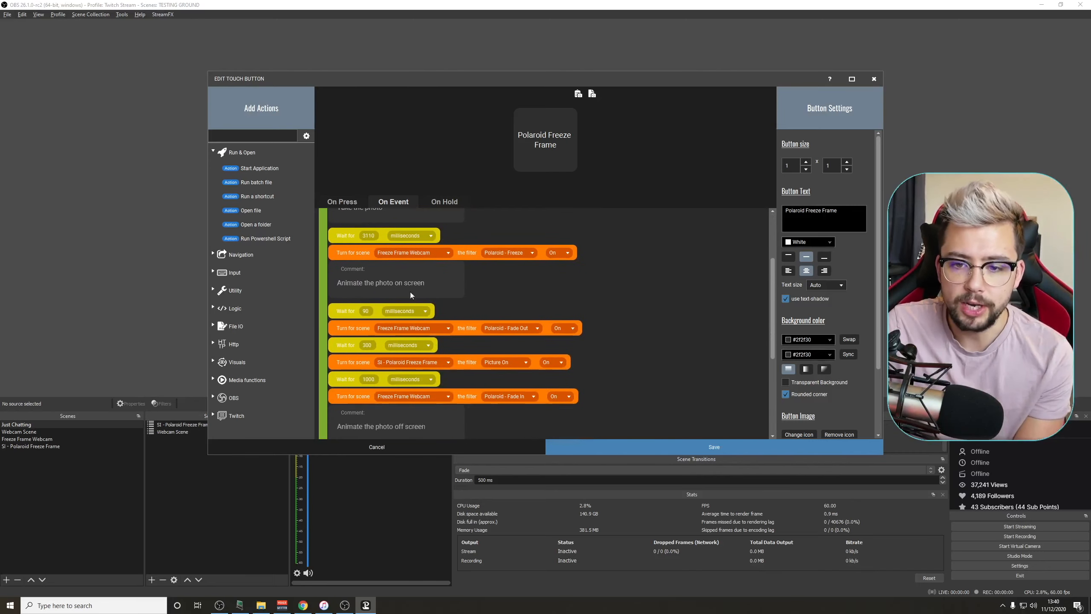
scroll(411, 346, down, 5)
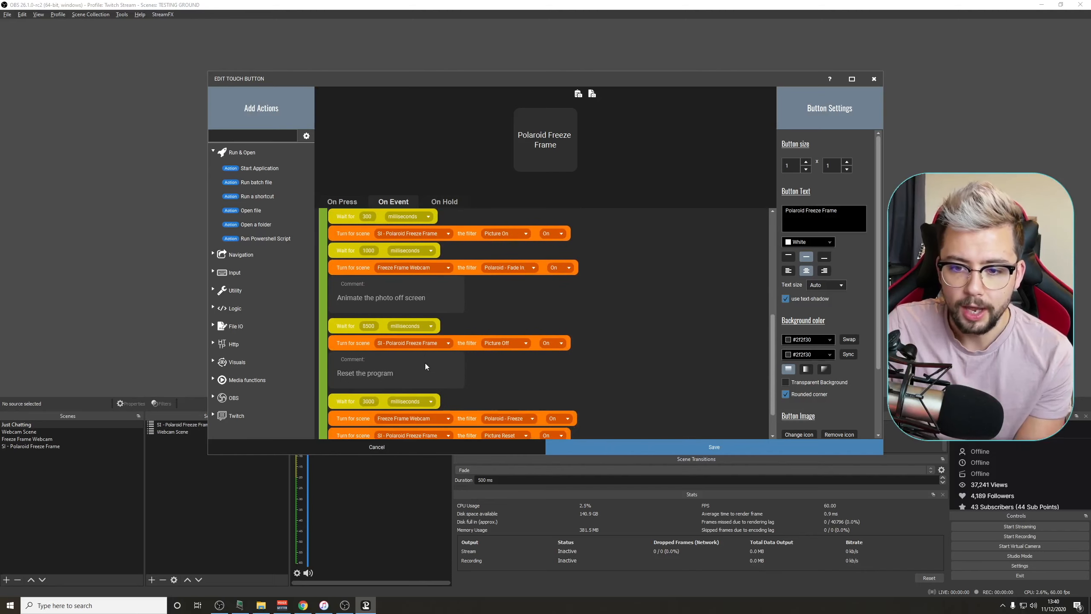
click(447, 343)
click(447, 339)
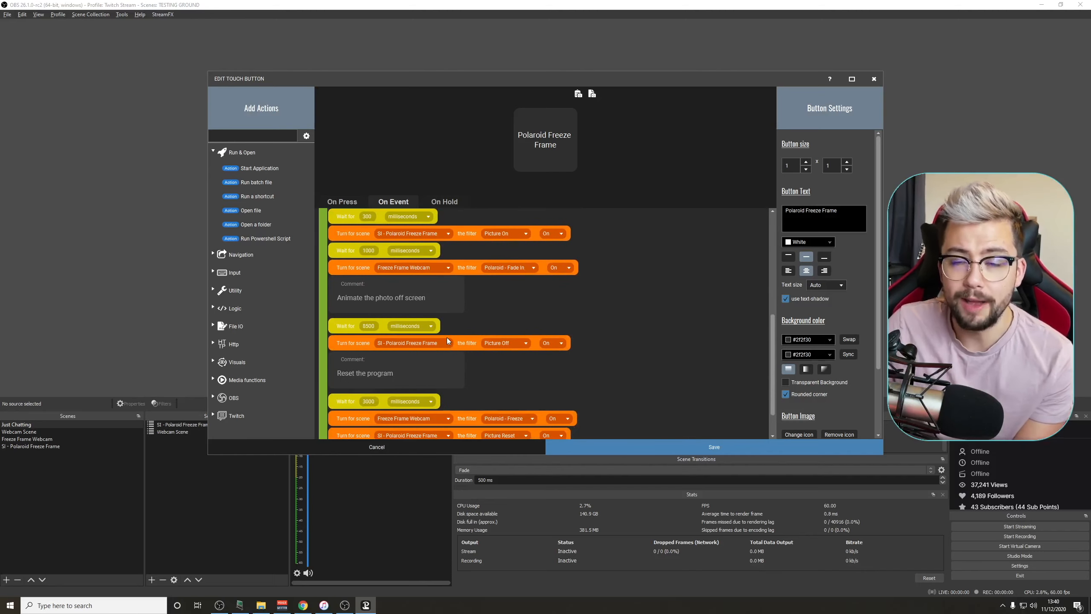
scroll(473, 337, down, 2)
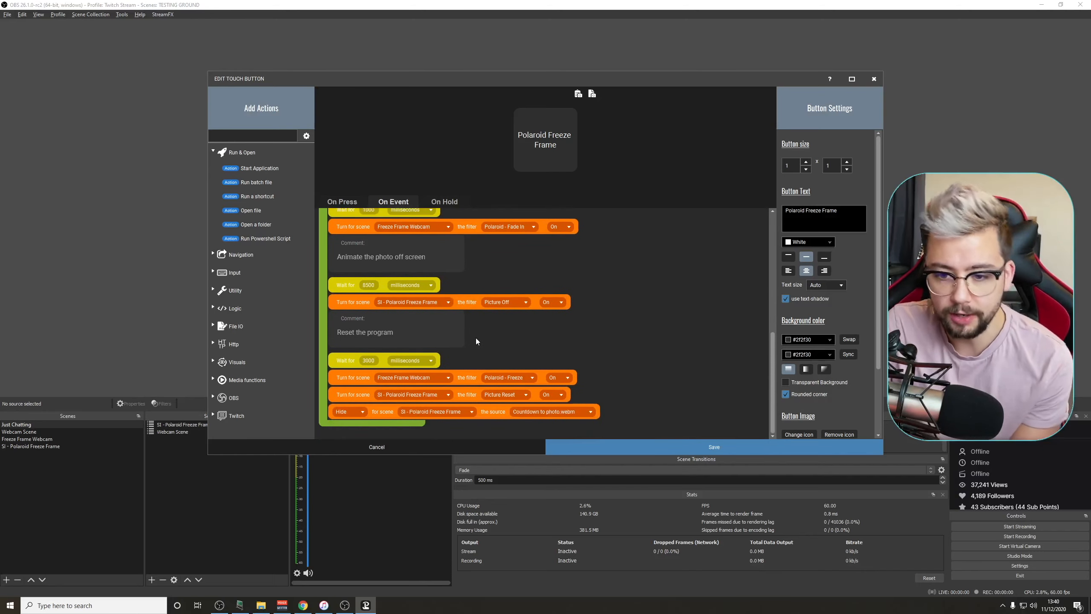
scroll(470, 349, up, 2)
scroll(471, 348, up, 6)
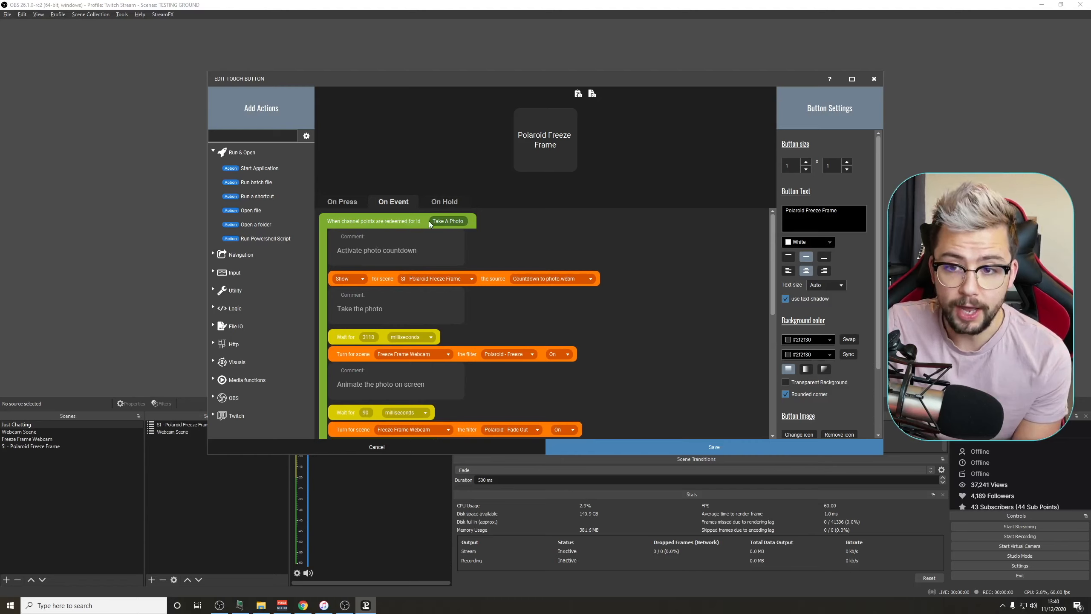
Step: Check the reward name "Take A Photo" in the channel point redemption event and save the Polaroid Freeze Frame button
triple_click(465, 222)
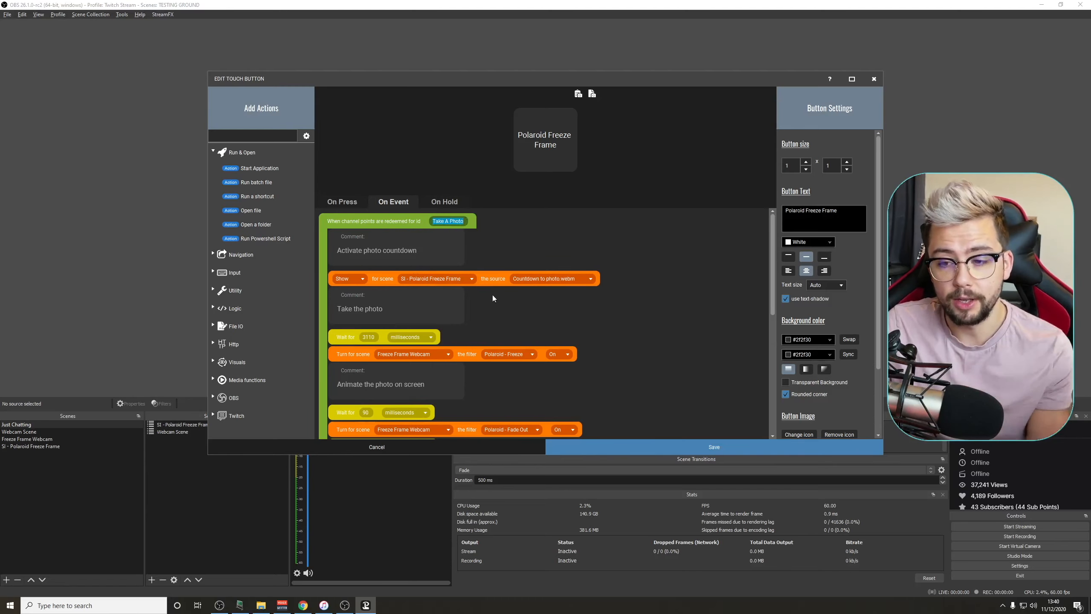
click(655, 446)
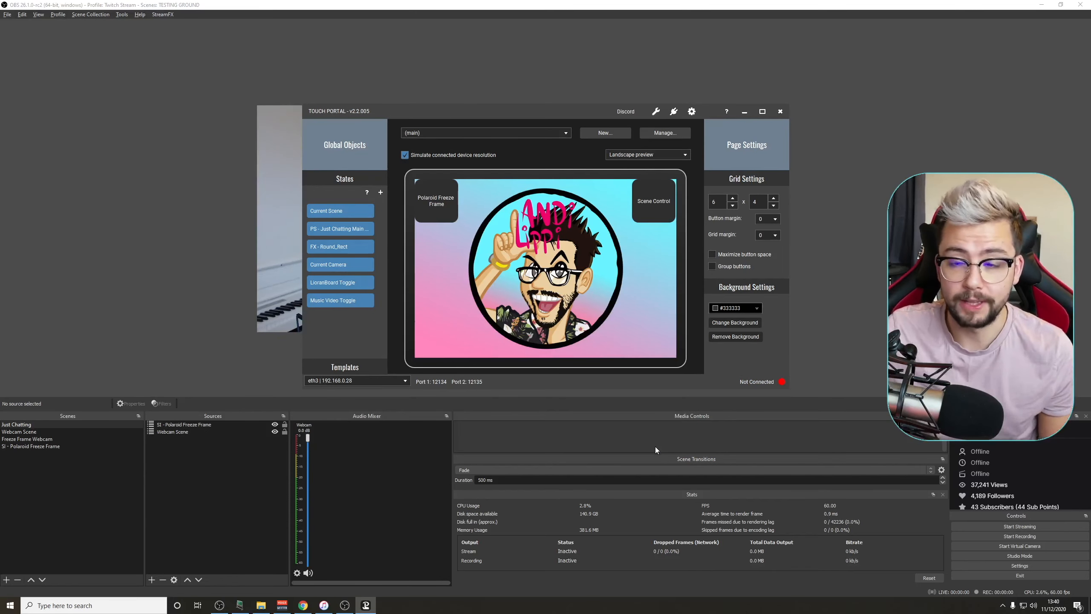